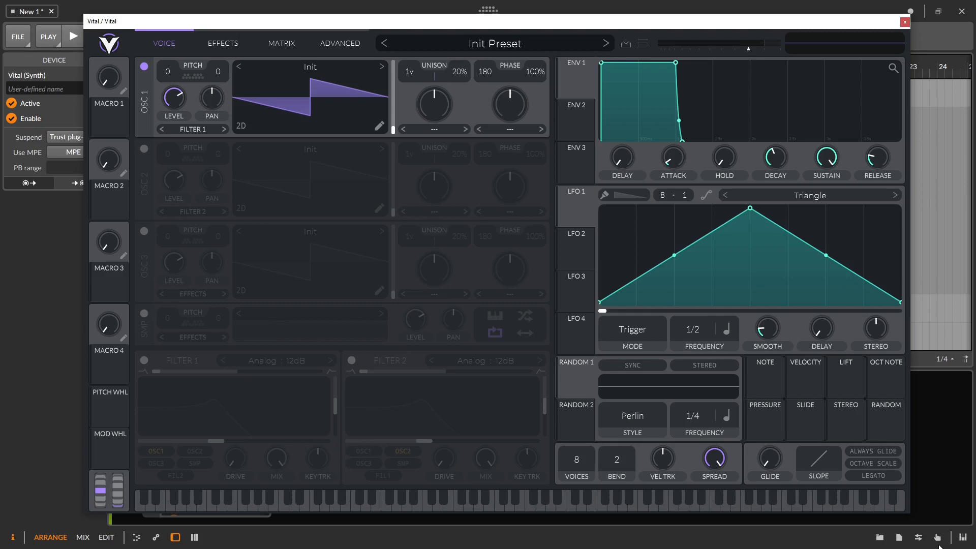
# Step: Load the Basic Shapes wavetable on OSC 1 and morph its wave from sine to saw
pyautogui.click(381, 66)
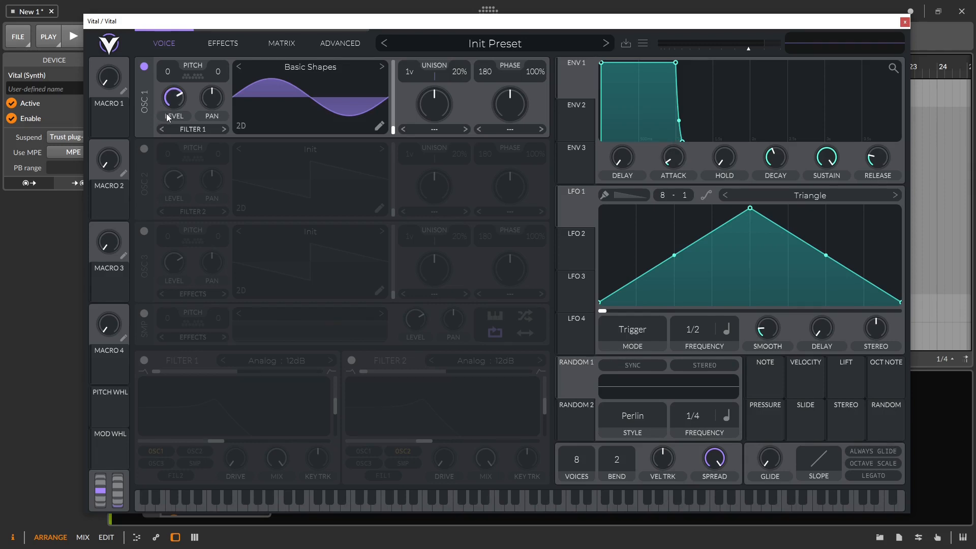
pyautogui.moveTo(393, 128); pyautogui.dragTo(396, 93)
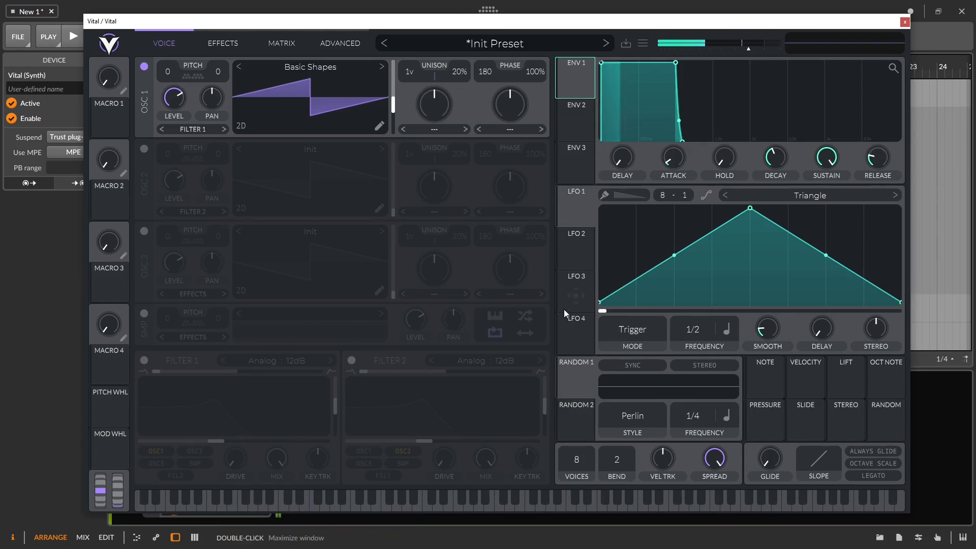
# Step: Keep ENV 1's delay at zero, lengthen its attack, and set sustain to about 0.29
pyautogui.moveTo(626, 152)
pyautogui.mouseDown()
pyautogui.moveTo(620, 100)
pyautogui.moveTo(624, 145)
pyautogui.mouseUp()
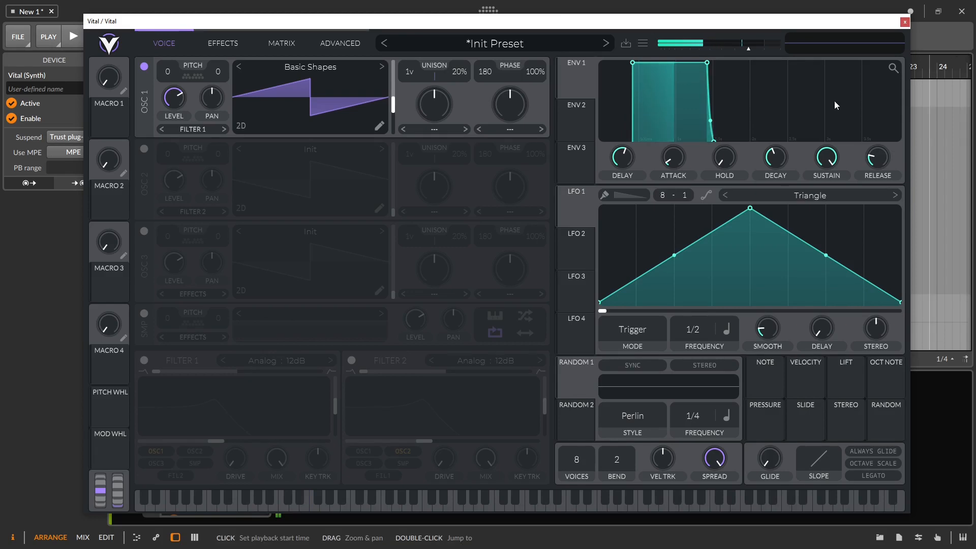
pyautogui.moveTo(621, 159); pyautogui.dragTo(642, 295)
pyautogui.moveTo(670, 170); pyautogui.dragTo(675, 123)
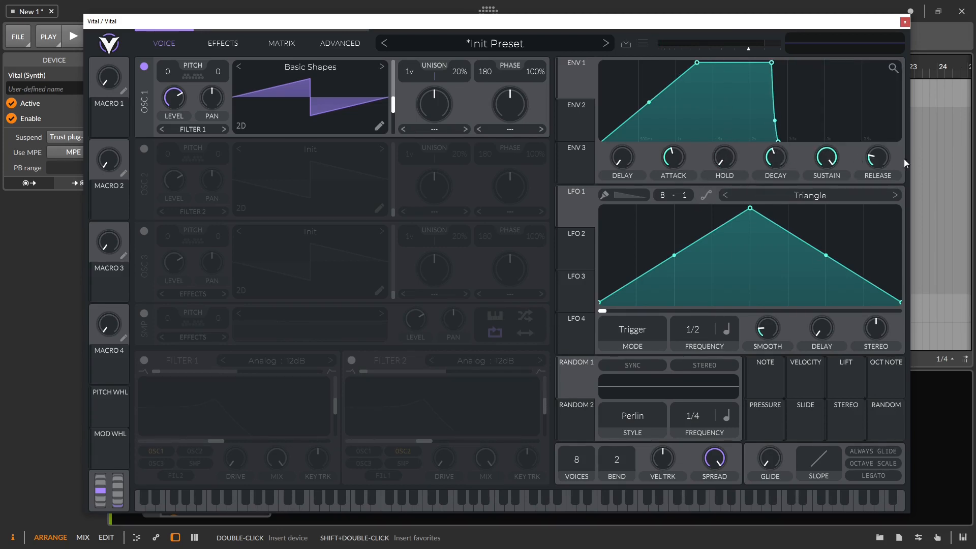
pyautogui.moveTo(835, 166); pyautogui.dragTo(816, 191)
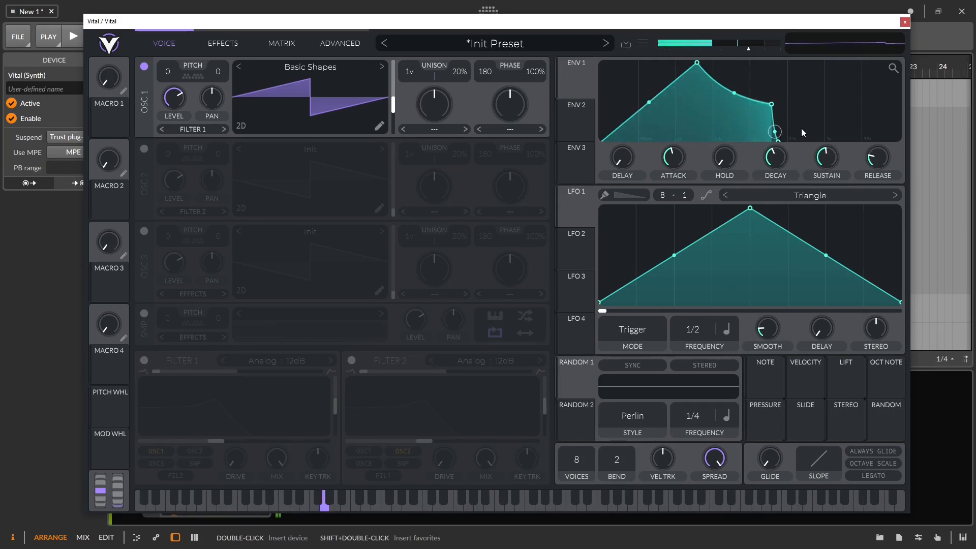
pyautogui.moveTo(826, 155); pyautogui.dragTo(824, 224)
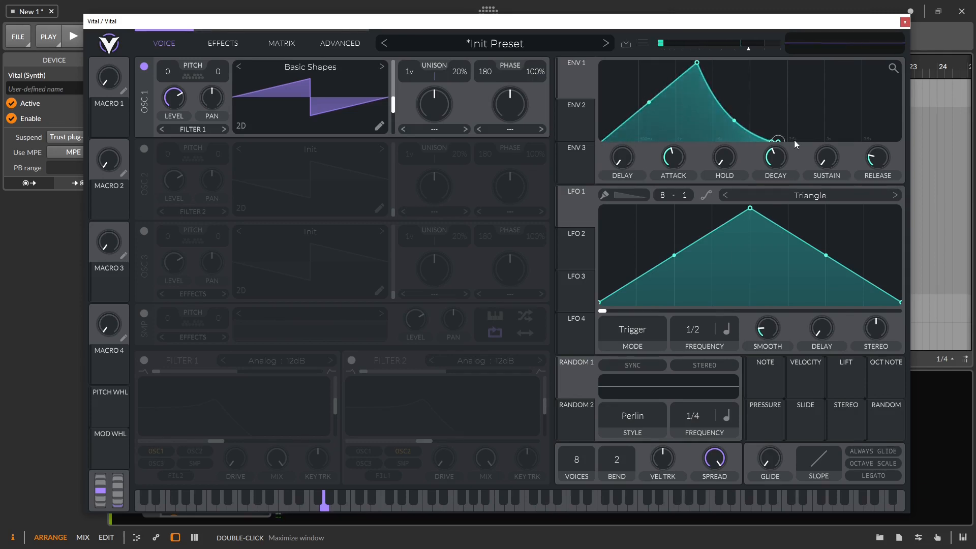
# Step: Stretch ENV 1's decay to about 21 seconds and nudge sustain slightly up
pyautogui.moveTo(766, 177); pyautogui.dragTo(773, 131)
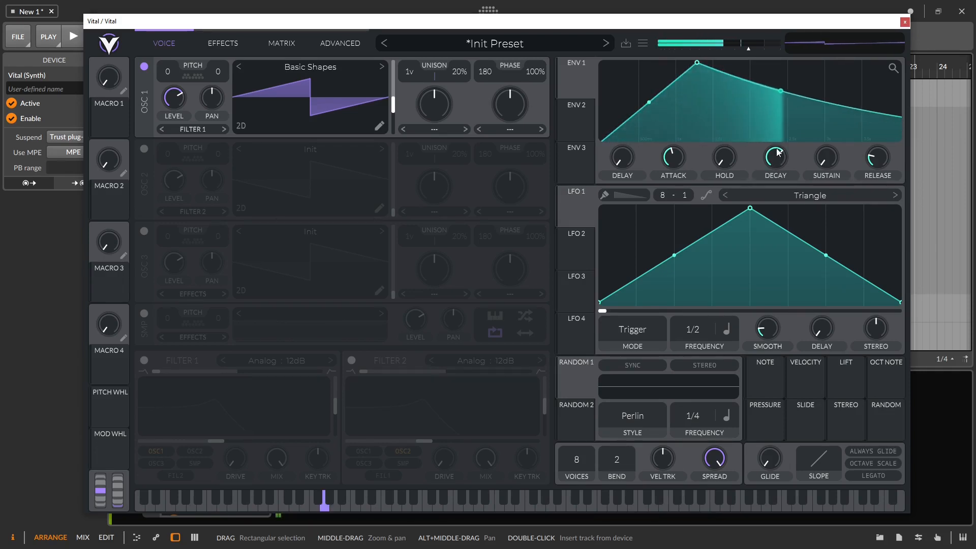
pyautogui.moveTo(777, 161); pyautogui.dragTo(779, 150)
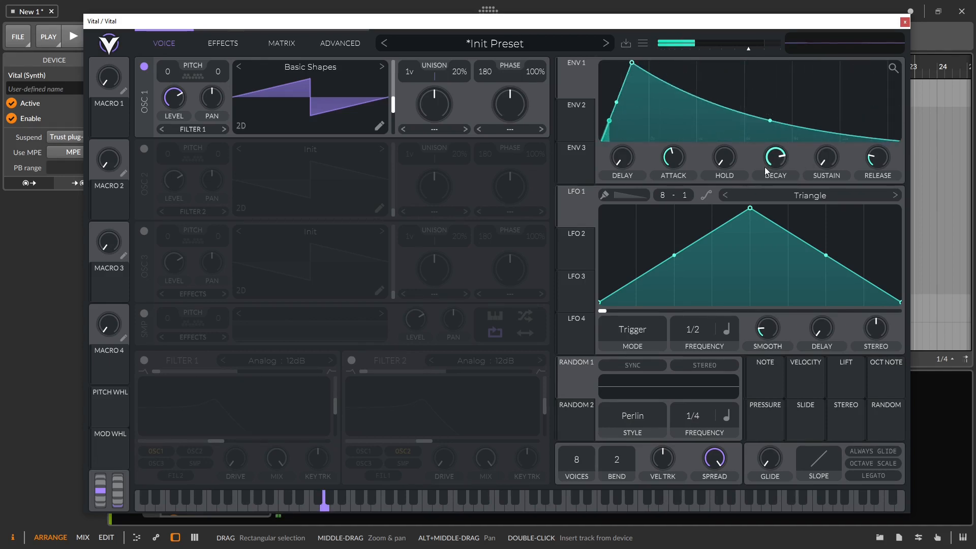
pyautogui.moveTo(770, 160); pyautogui.dragTo(813, 81)
pyautogui.moveTo(823, 154); pyautogui.dragTo(823, 152)
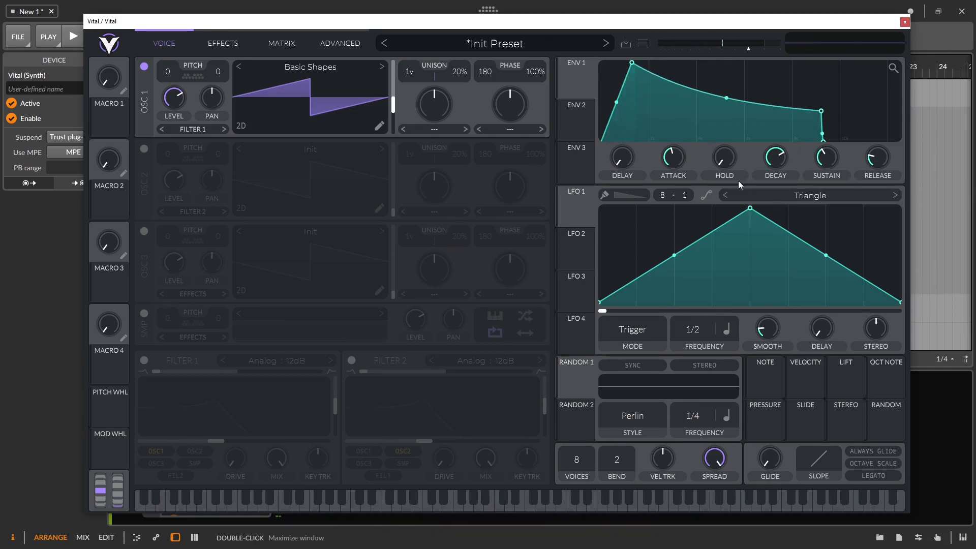
# Step: Give ENV 1 a 1.3-second hold, sustain near 0.145 and a 3.5-second release
pyautogui.moveTo(724, 148); pyautogui.dragTo(736, 100)
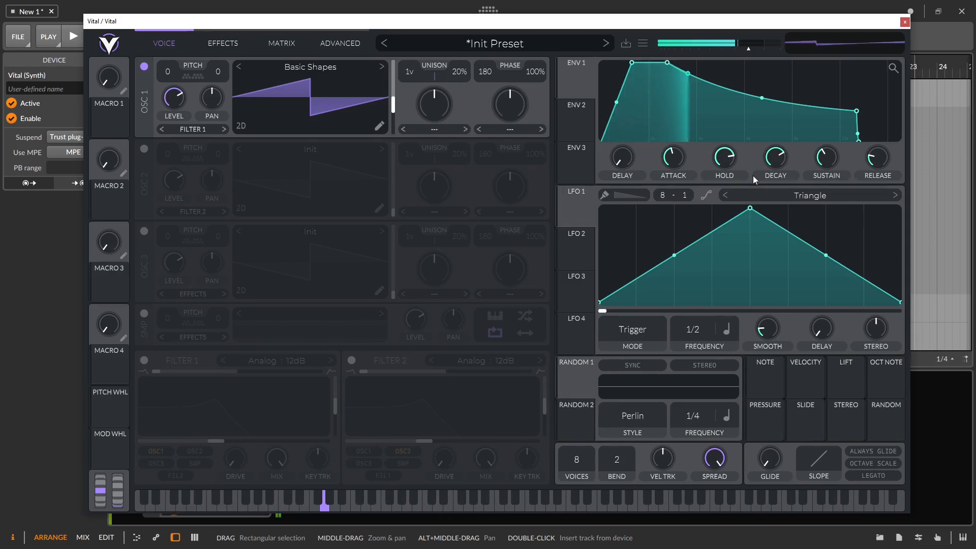
pyautogui.scroll(2, 729, 158)
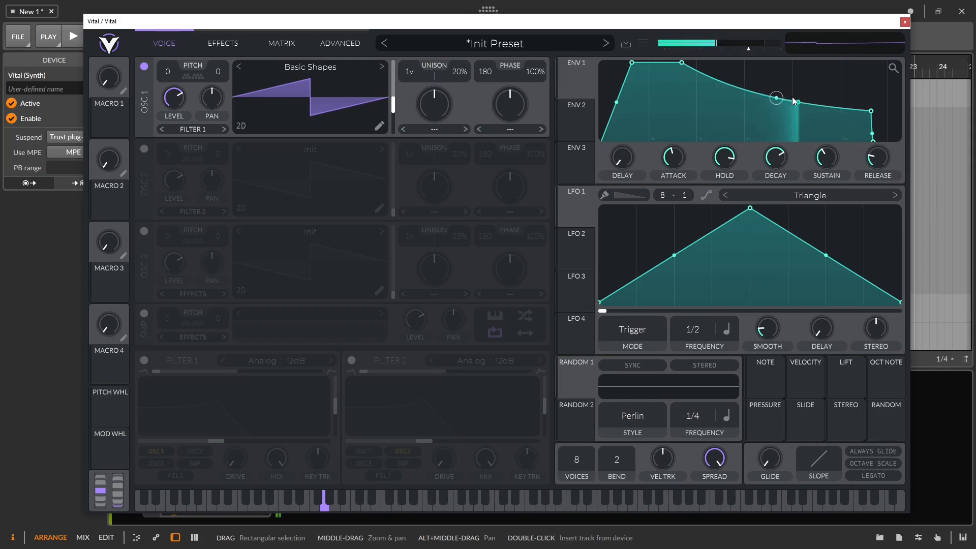
pyautogui.moveTo(826, 158); pyautogui.dragTo(827, 196)
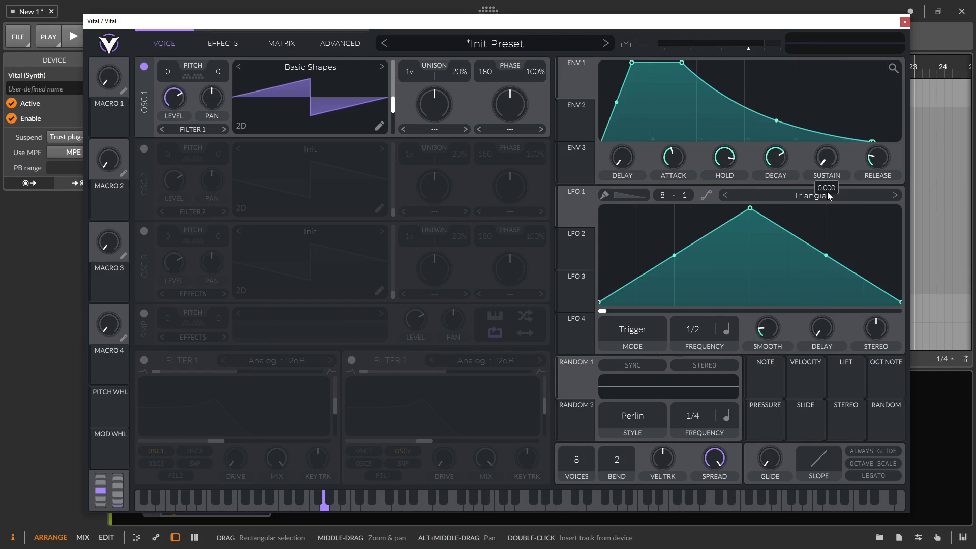
pyautogui.moveTo(828, 161); pyautogui.dragTo(821, 146)
pyautogui.moveTo(877, 160); pyautogui.dragTo(863, 109)
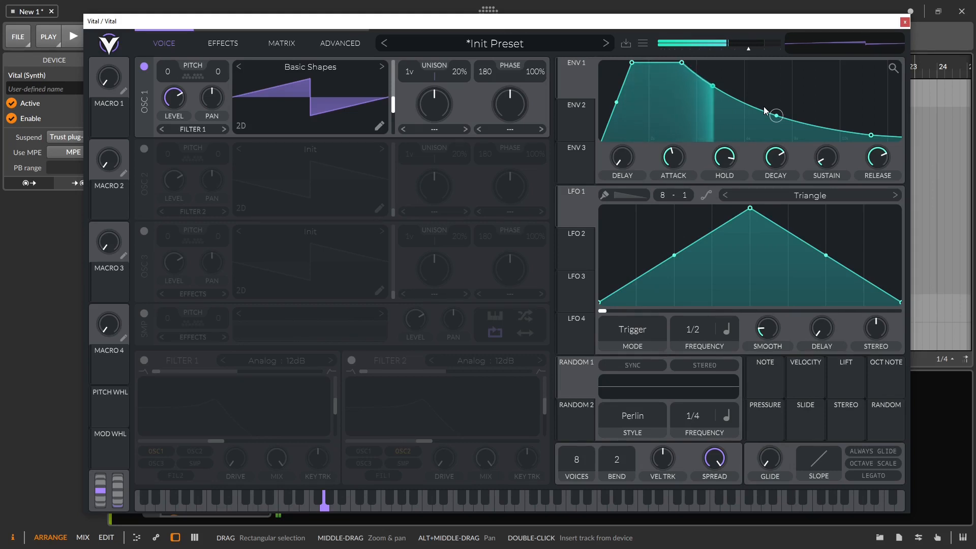
pyautogui.scroll(-2, 861, 108)
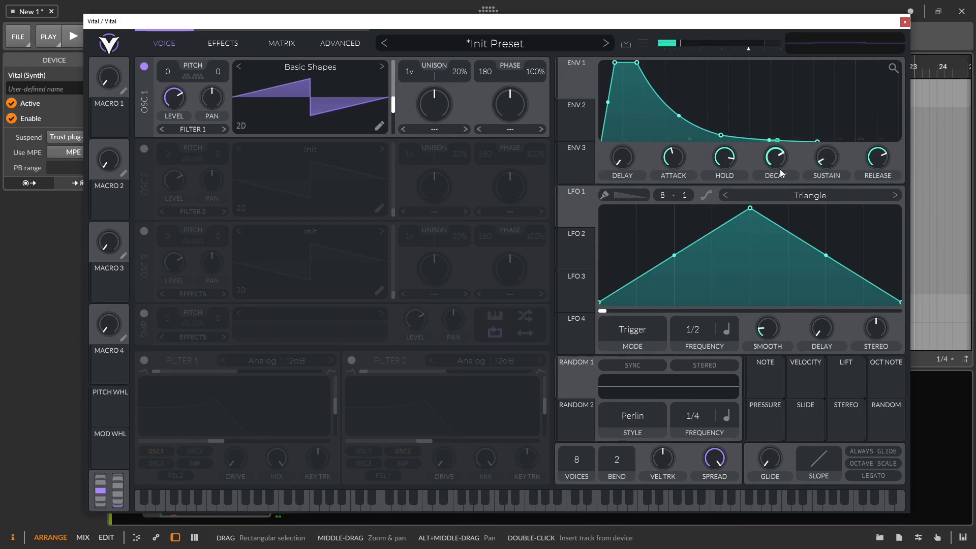
# Step: Remove ENV 1's hold and try sustain levels, settling around 0.500
pyautogui.moveTo(721, 167); pyautogui.dragTo(719, 192)
pyautogui.moveTo(766, 163); pyautogui.dragTo(763, 198)
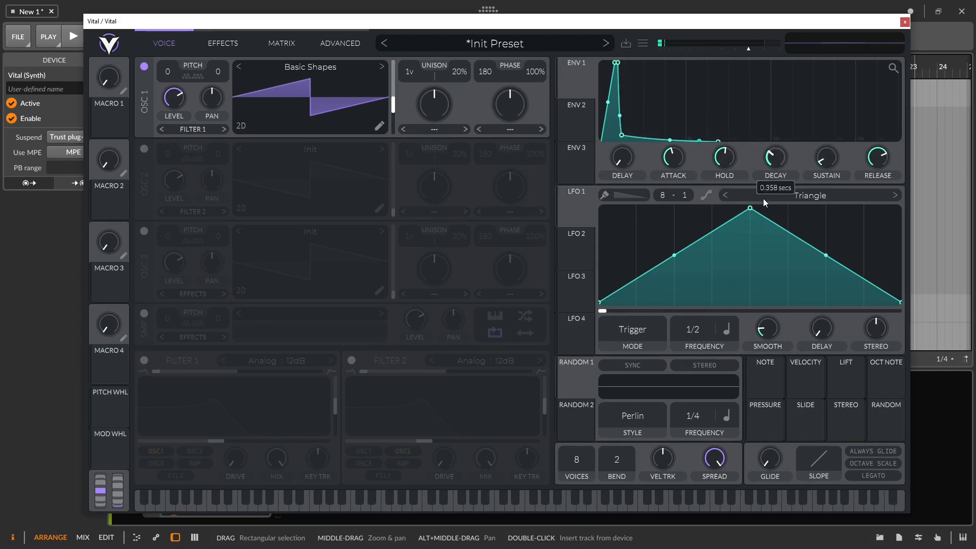
pyautogui.moveTo(724, 155); pyautogui.dragTo(710, 228)
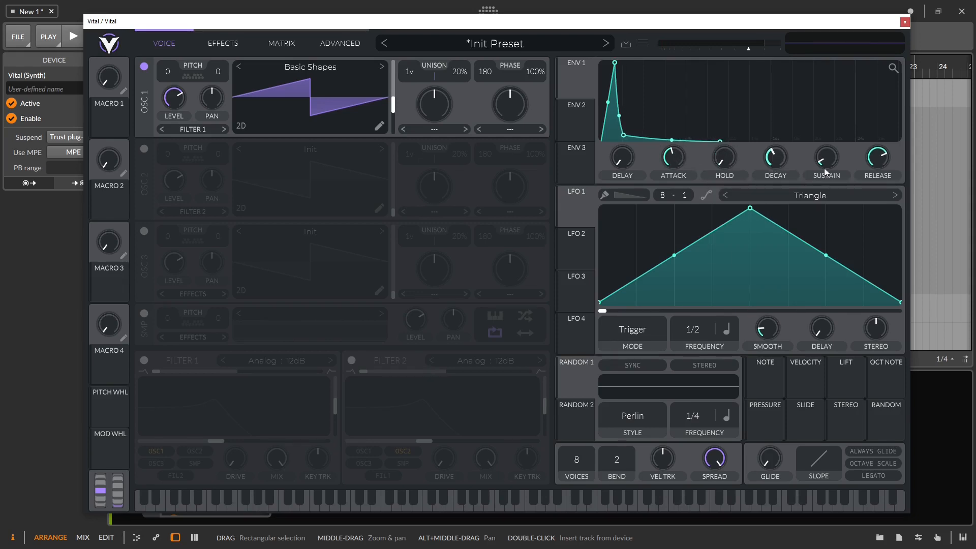
pyautogui.moveTo(829, 172); pyautogui.dragTo(825, 143)
pyautogui.moveTo(820, 103)
pyautogui.mouseDown()
pyautogui.moveTo(808, 81)
pyautogui.moveTo(808, 89)
pyautogui.mouseUp()
pyautogui.moveTo(824, 157); pyautogui.dragTo(824, 182)
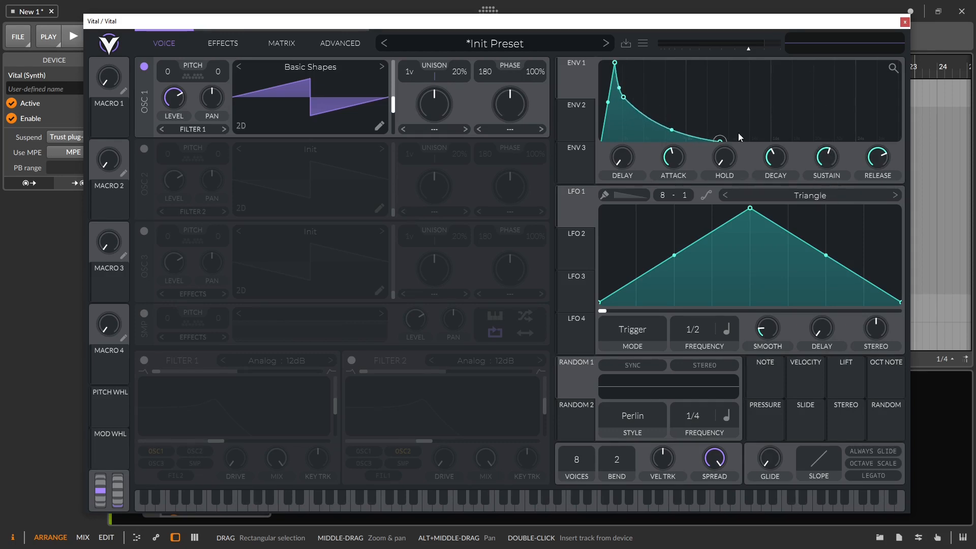
# Step: Pull ENV 1's sustain to zero and set its decay to about 3.7 seconds
pyautogui.moveTo(775, 158); pyautogui.dragTo(769, 127)
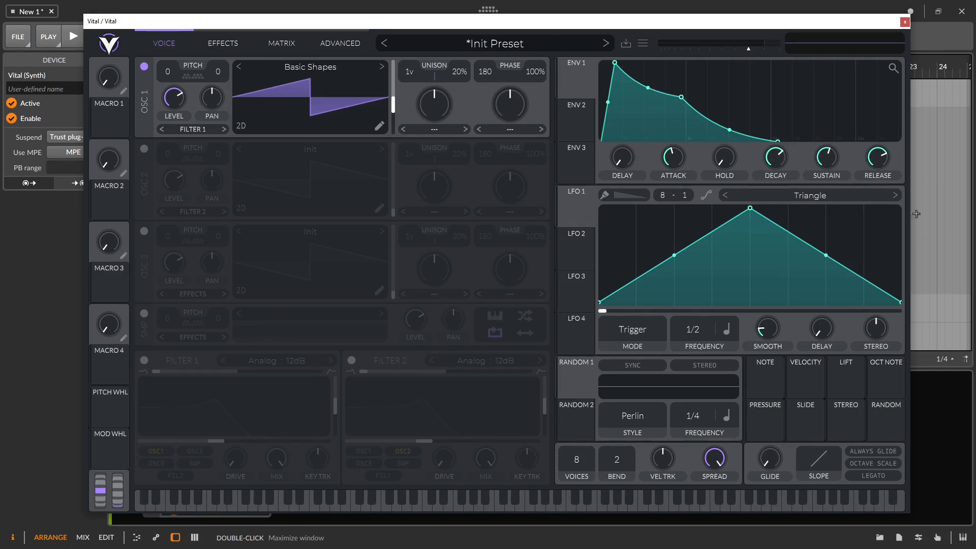
pyautogui.moveTo(775, 163); pyautogui.dragTo(779, 171)
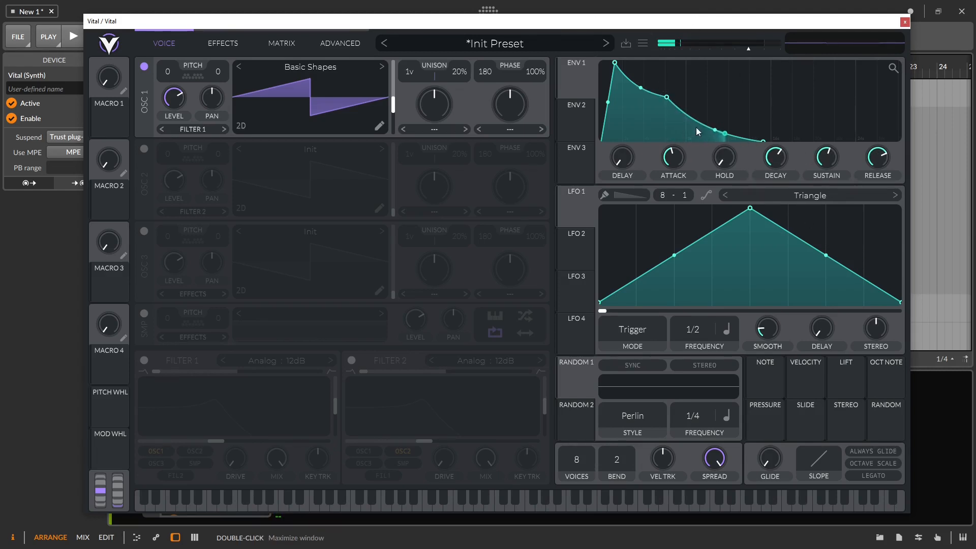
pyautogui.moveTo(713, 129); pyautogui.dragTo(697, 199)
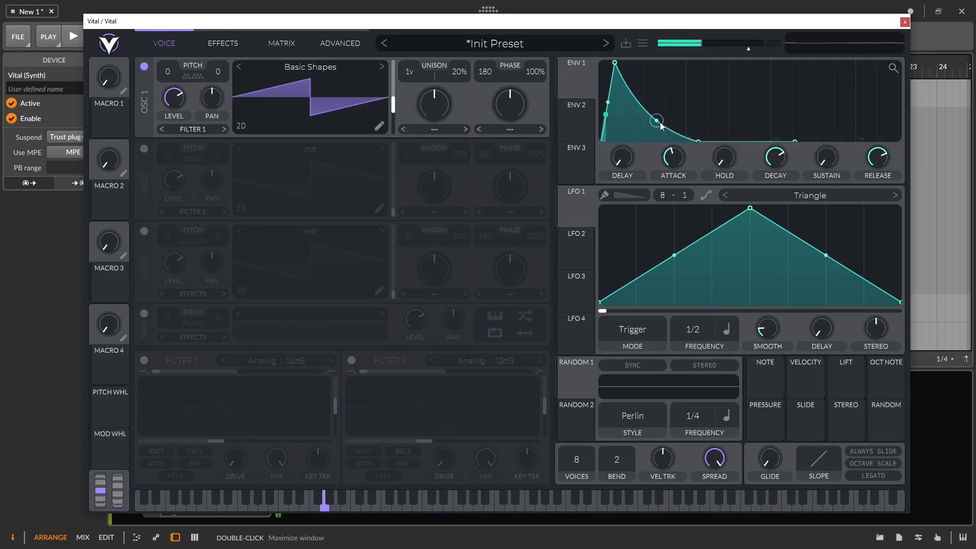
pyautogui.moveTo(775, 157); pyautogui.dragTo(779, 190)
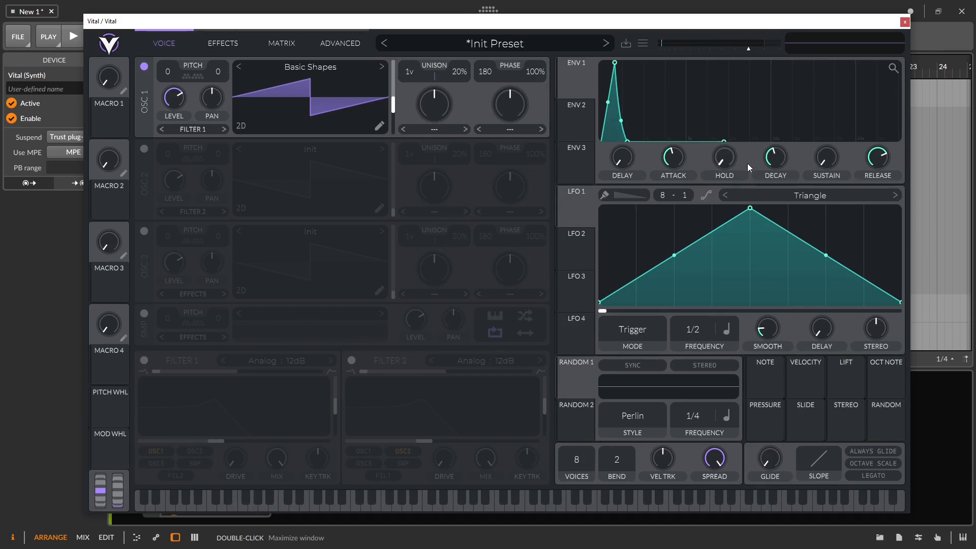
pyautogui.moveTo(773, 158); pyautogui.dragTo(776, 149)
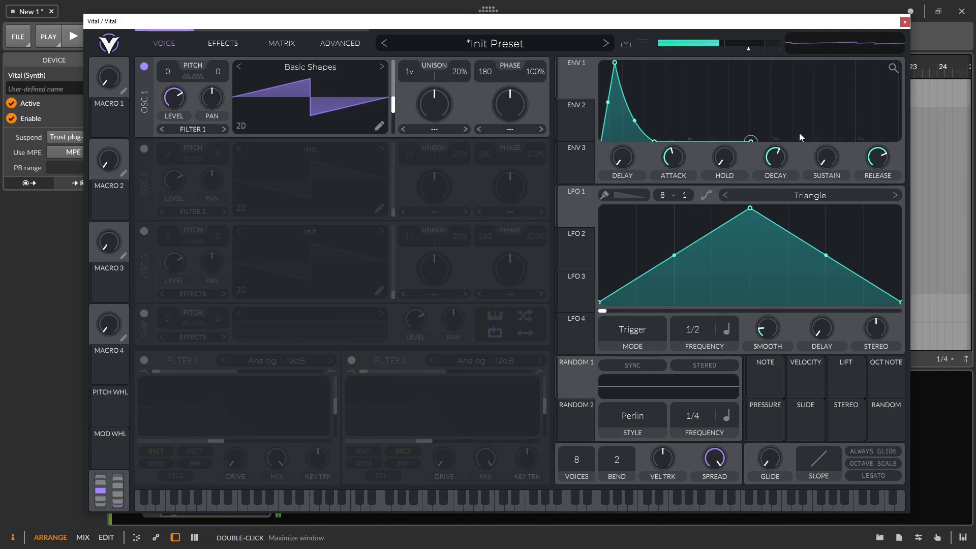
# Step: Set ENV 1 to a 3.211 s attack, 0.380 sustain and 3.266 s release
pyautogui.moveTo(878, 156); pyautogui.dragTo(881, 177)
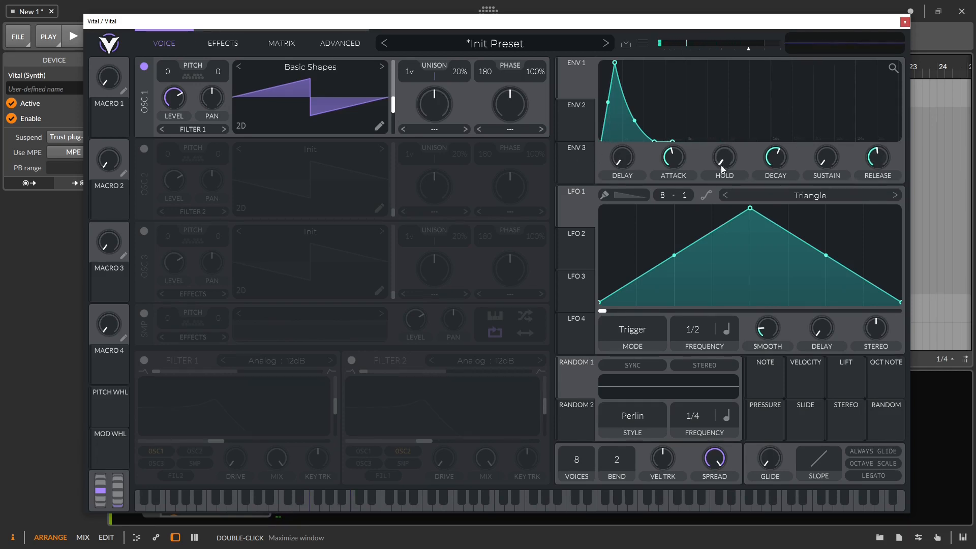
pyautogui.moveTo(673, 161); pyautogui.dragTo(676, 156)
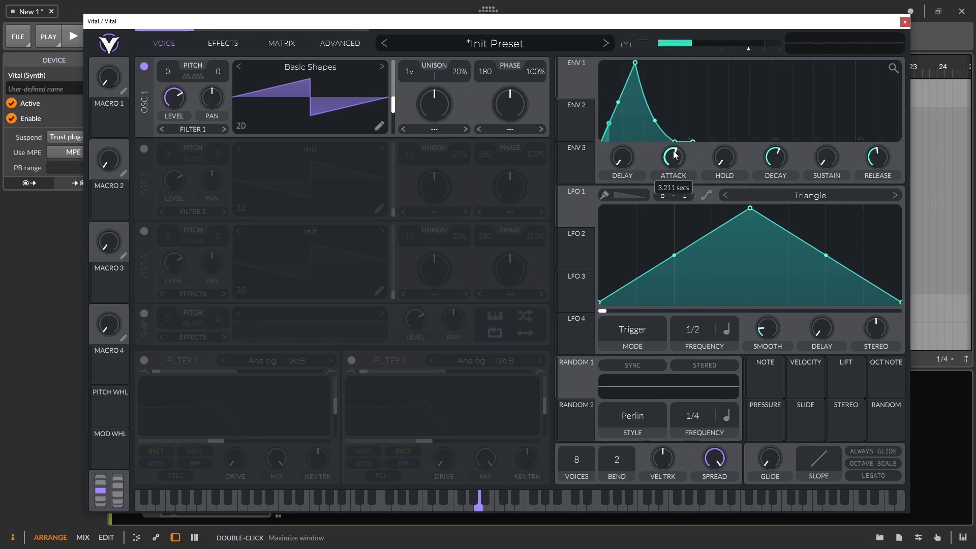
pyautogui.moveTo(827, 157); pyautogui.dragTo(830, 120)
pyautogui.moveTo(878, 165); pyautogui.dragTo(875, 150)
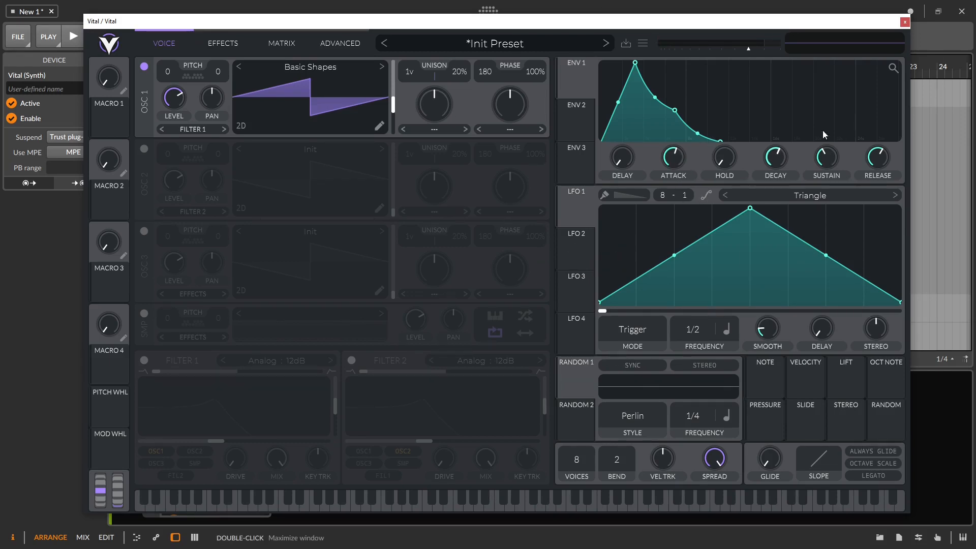
# Step: Zero ENV 1's attack, sustain and release, and experiment with its decay length
pyautogui.moveTo(673, 157); pyautogui.dragTo(649, 291)
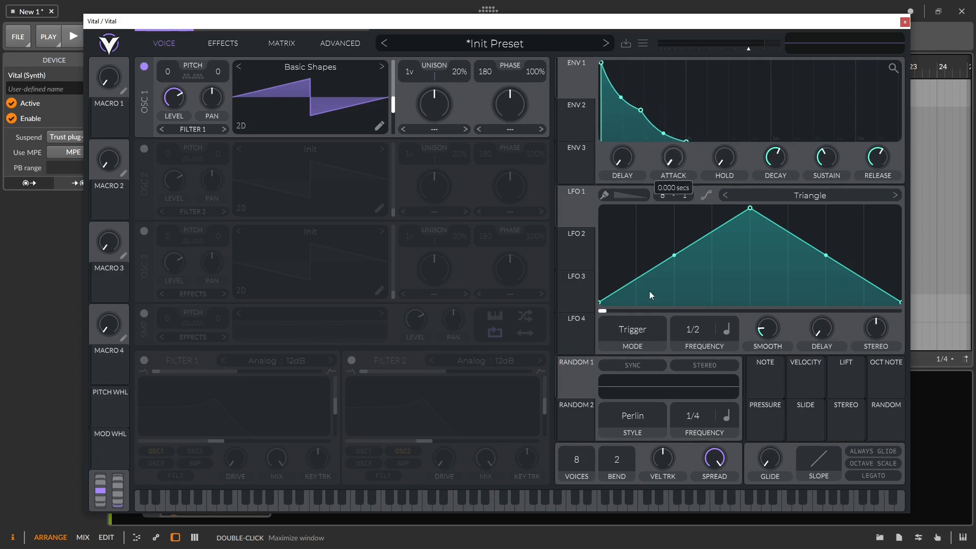
pyautogui.moveTo(823, 157); pyautogui.dragTo(826, 183)
pyautogui.moveTo(776, 160); pyautogui.dragTo(778, 190)
pyautogui.moveTo(878, 159); pyautogui.dragTo(878, 188)
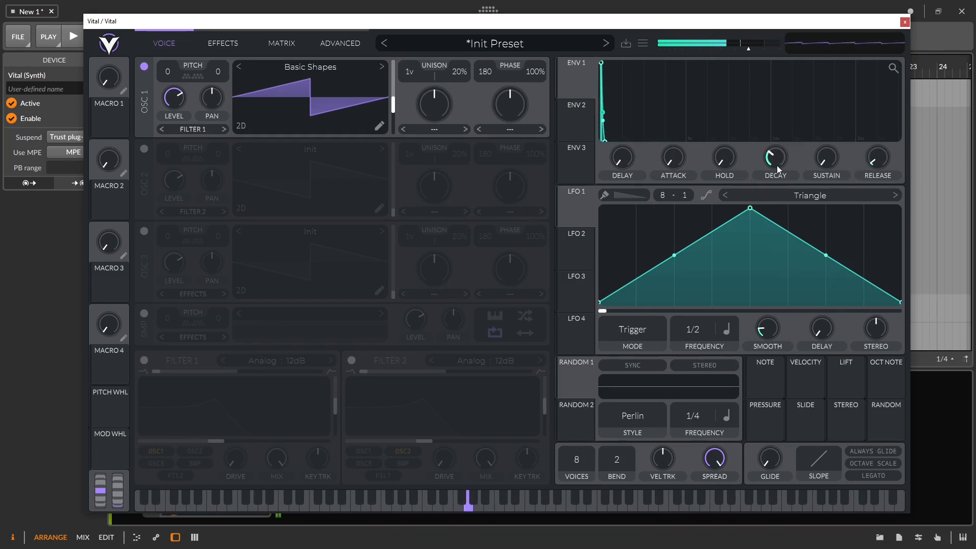
pyautogui.moveTo(776, 163); pyautogui.dragTo(810, 133)
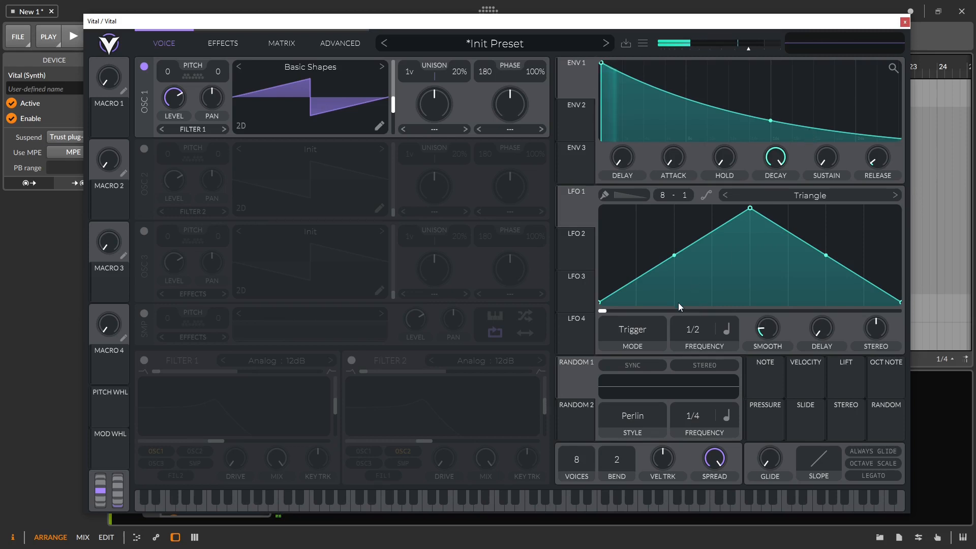
pyautogui.moveTo(780, 154); pyautogui.dragTo(778, 191)
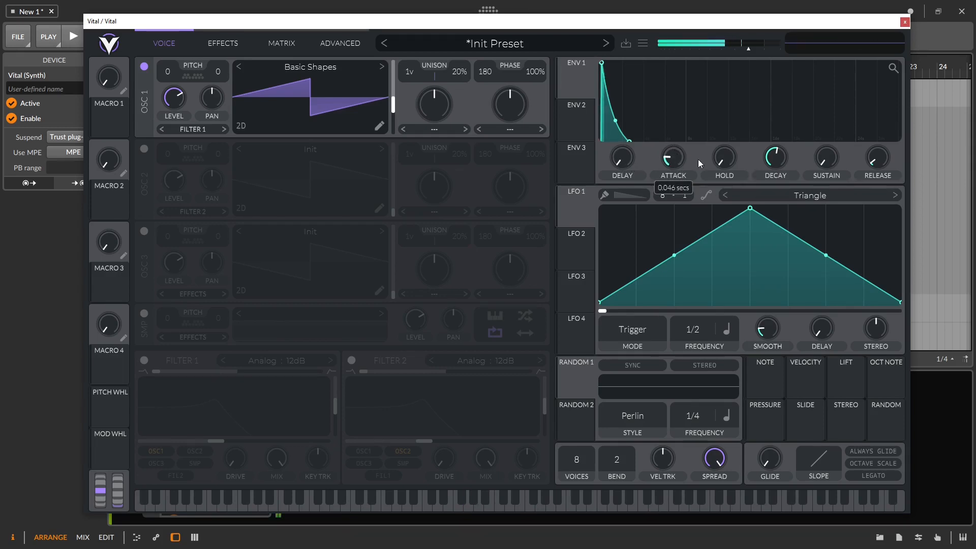
# Step: Fine-tune ENV 1 to a 0.074-second attack and a decay of about 0.6 seconds
pyautogui.moveTo(773, 165); pyautogui.dragTo(779, 191)
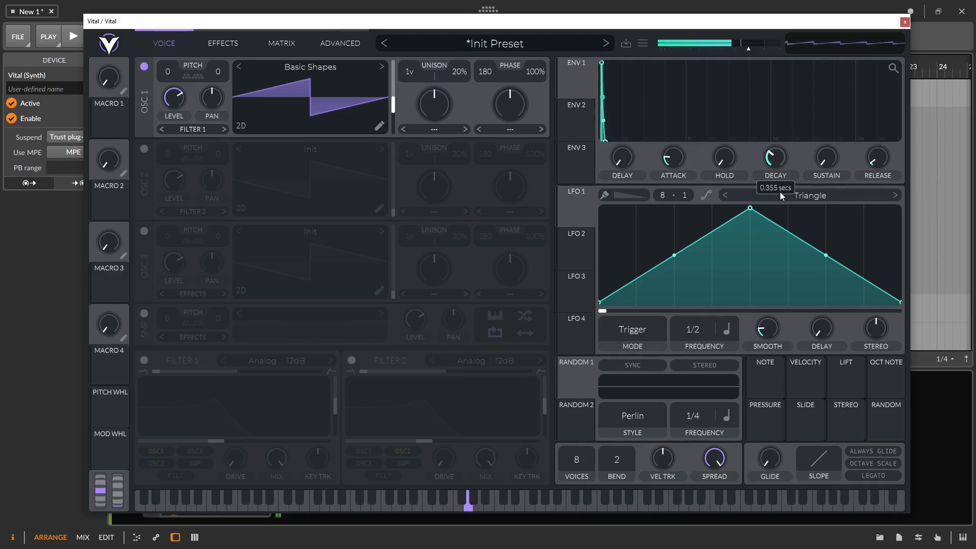
pyautogui.moveTo(672, 160); pyautogui.dragTo(675, 152)
pyautogui.moveTo(775, 162); pyautogui.dragTo(775, 149)
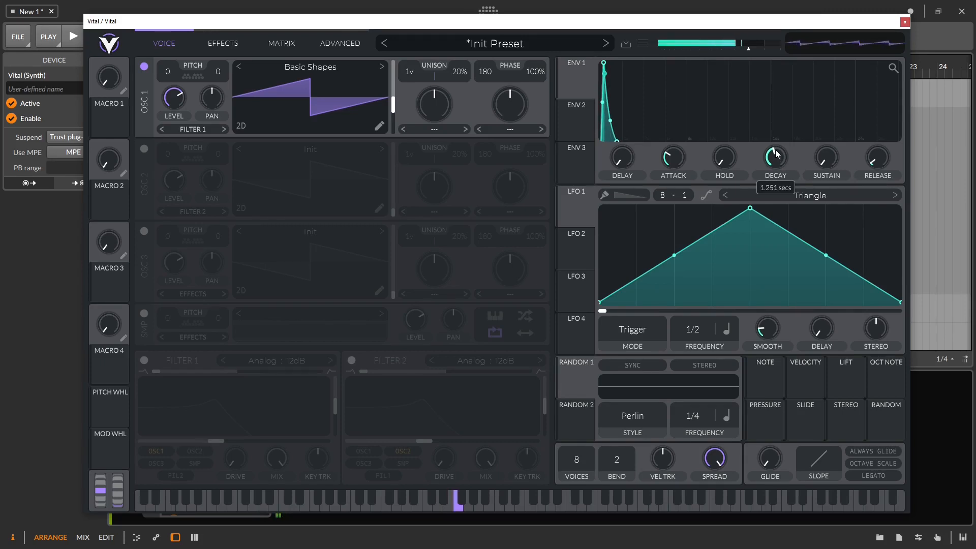
pyautogui.moveTo(678, 165); pyautogui.dragTo(677, 169)
pyautogui.moveTo(773, 162); pyautogui.dragTo(774, 165)
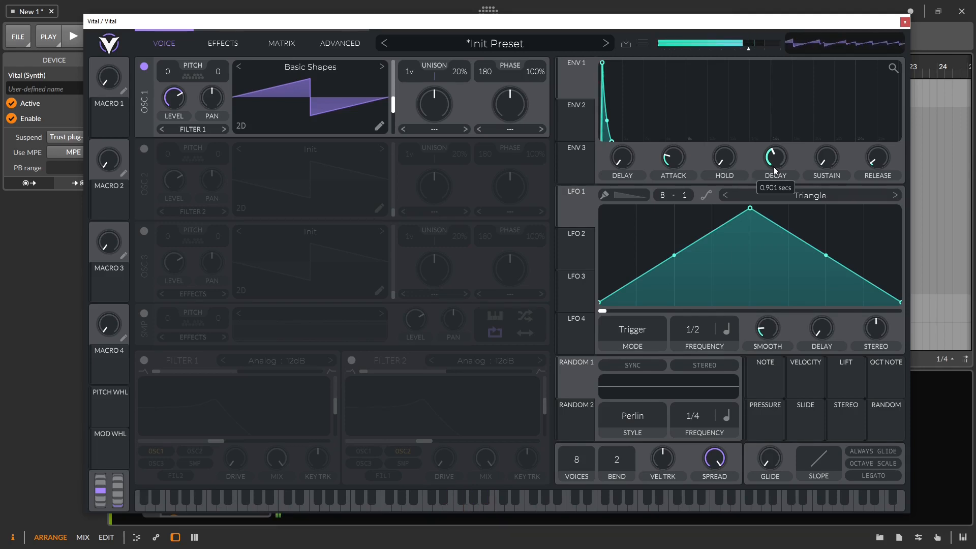
pyautogui.moveTo(770, 163); pyautogui.dragTo(775, 172)
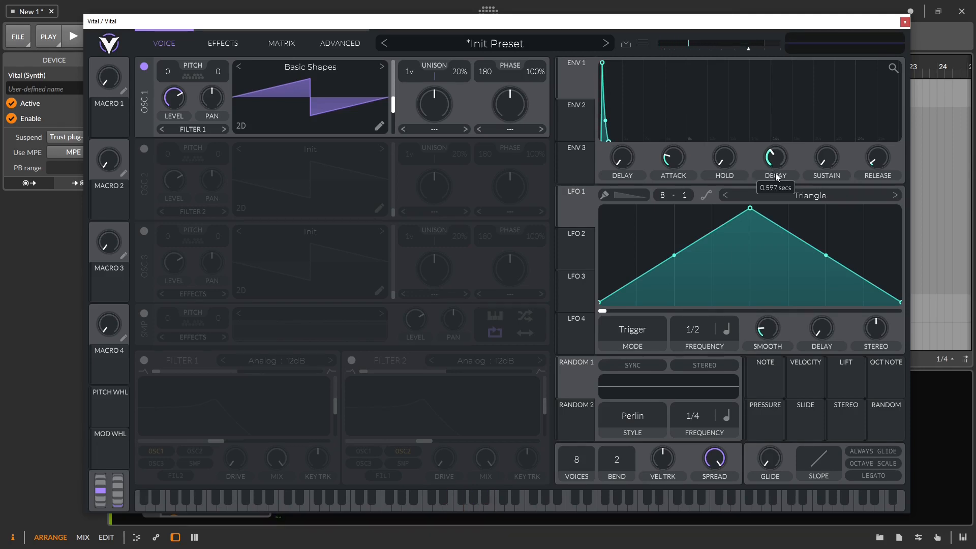
pyautogui.moveTo(677, 164)
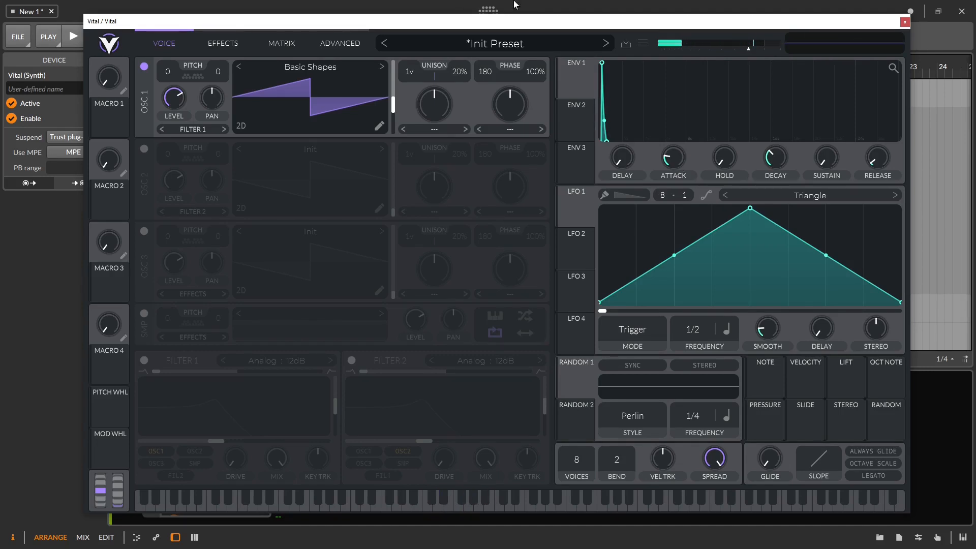
# Step: Set OSC 1 unison to 3 voices at 5% detune, restore ENV 1 sustain, and move Vital aside
pyautogui.moveTo(413, 72); pyautogui.dragTo(421, 2)
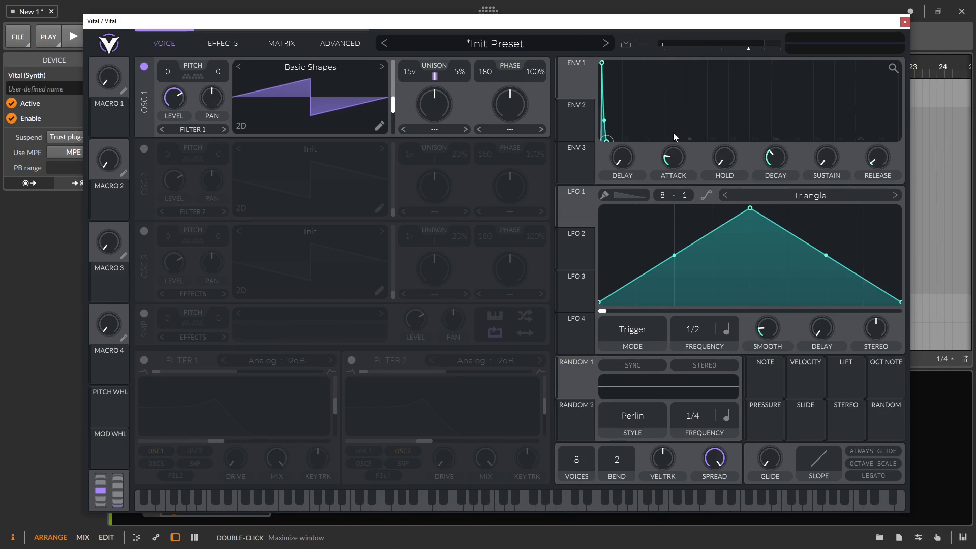
pyautogui.moveTo(416, 78); pyautogui.dragTo(412, 184)
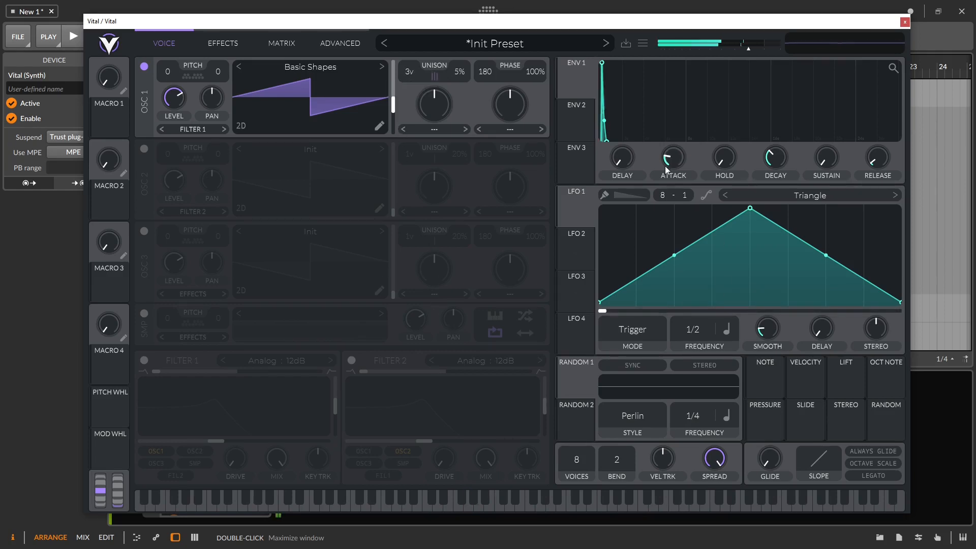
pyautogui.moveTo(773, 156); pyautogui.dragTo(824, 132)
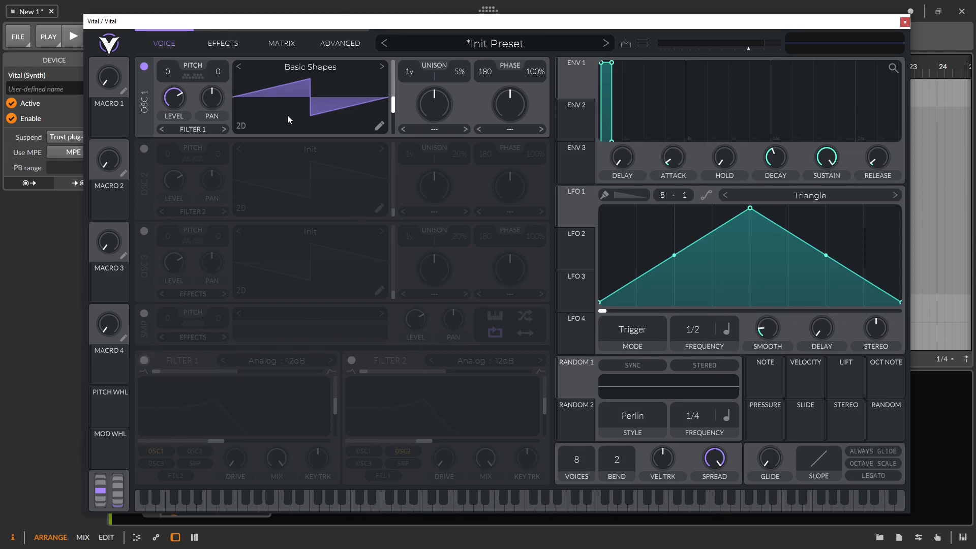
pyautogui.moveTo(265, 25); pyautogui.dragTo(770, 36)
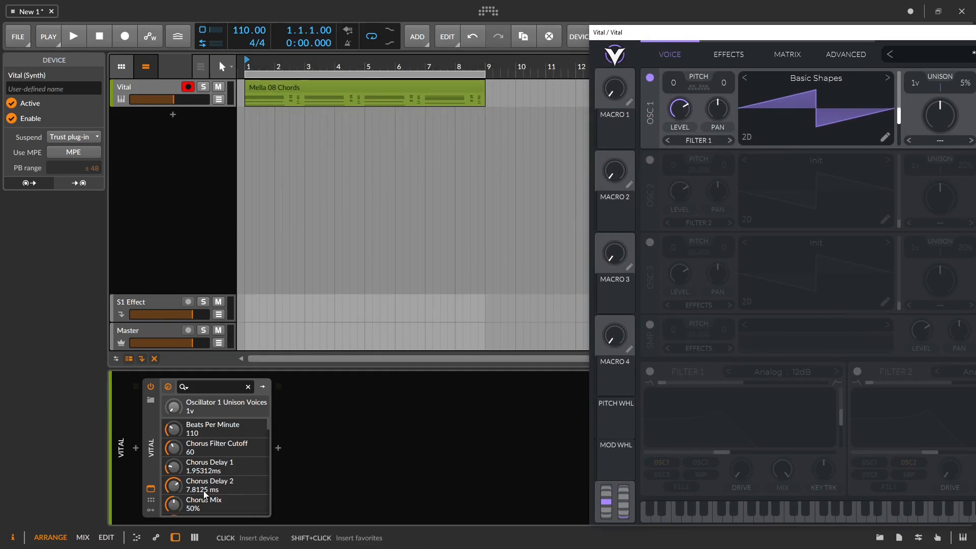
# Step: Insert an Arpeggiator before Vital, set to Chords mode at a 1/8 rate
pyautogui.click(138, 450)
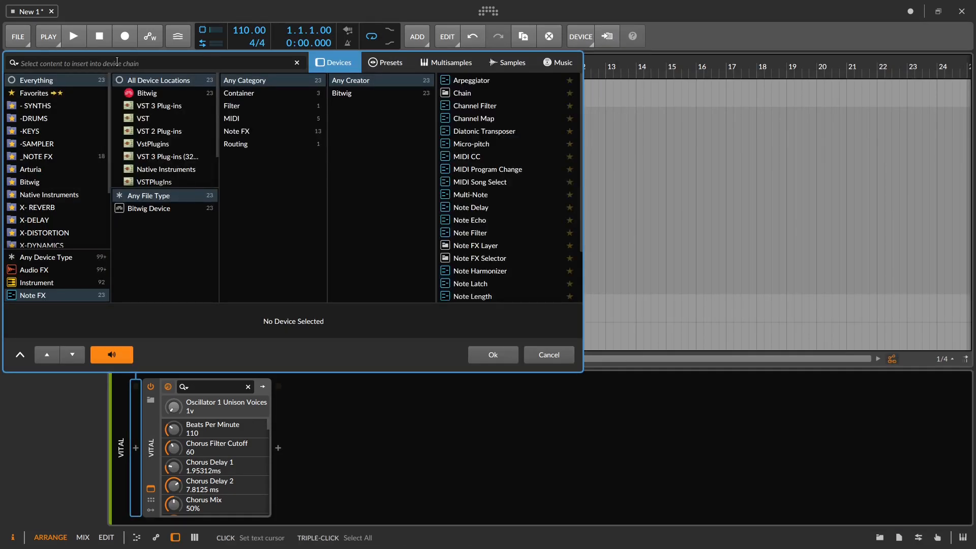
pyautogui.write('AR')
pyautogui.click(472, 82)
pyautogui.click(496, 352)
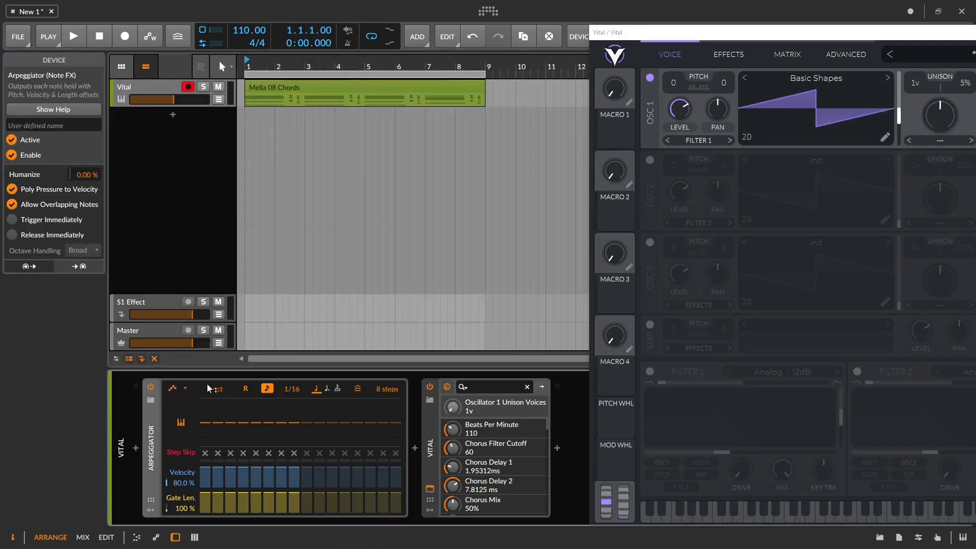
pyautogui.click(173, 388)
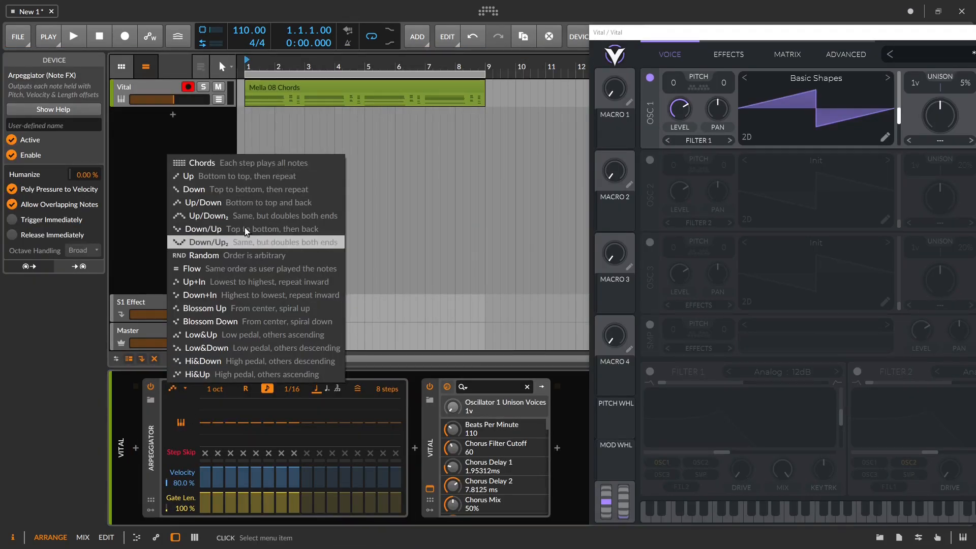
pyautogui.click(220, 163)
pyautogui.moveTo(295, 390); pyautogui.dragTo(295, 378)
# Step: Audition the arpeggio and lower the Vital track volume to -22.3 dB
pyautogui.press('space')
pyautogui.press('space')
pyautogui.moveTo(168, 101); pyautogui.dragTo(163, 101)
pyautogui.press('space')
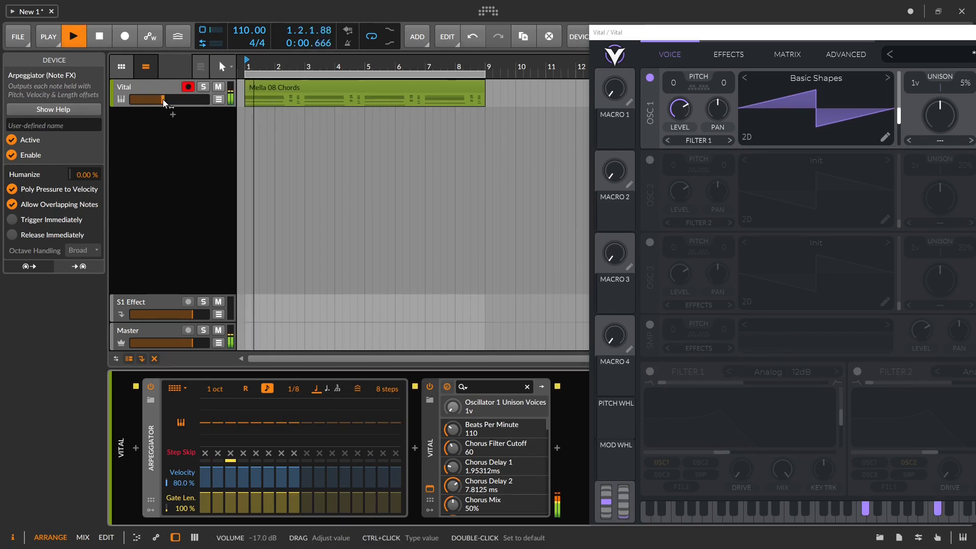
pyautogui.moveTo(160, 106); pyautogui.dragTo(159, 114)
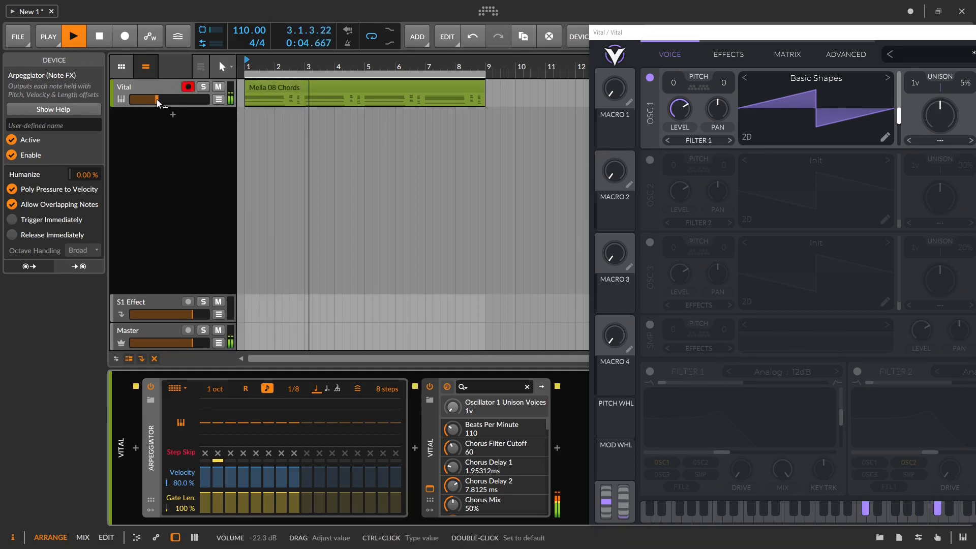
pyautogui.press('space')
pyautogui.moveTo(805, 32); pyautogui.dragTo(360, 8)
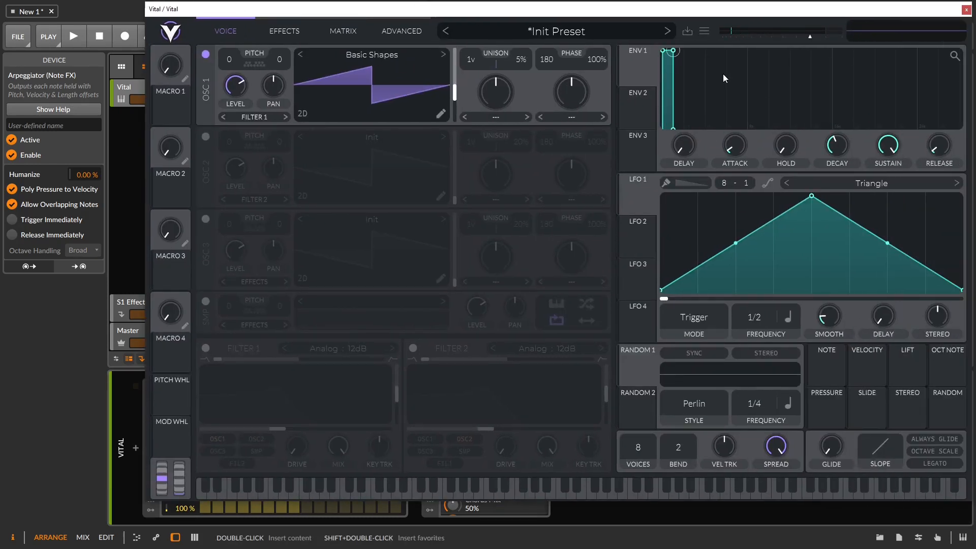
# Step: Enable Filter 1, route ENV 2 to its cutoff, remove resonance and lower the cutoff
pyautogui.click(205, 348)
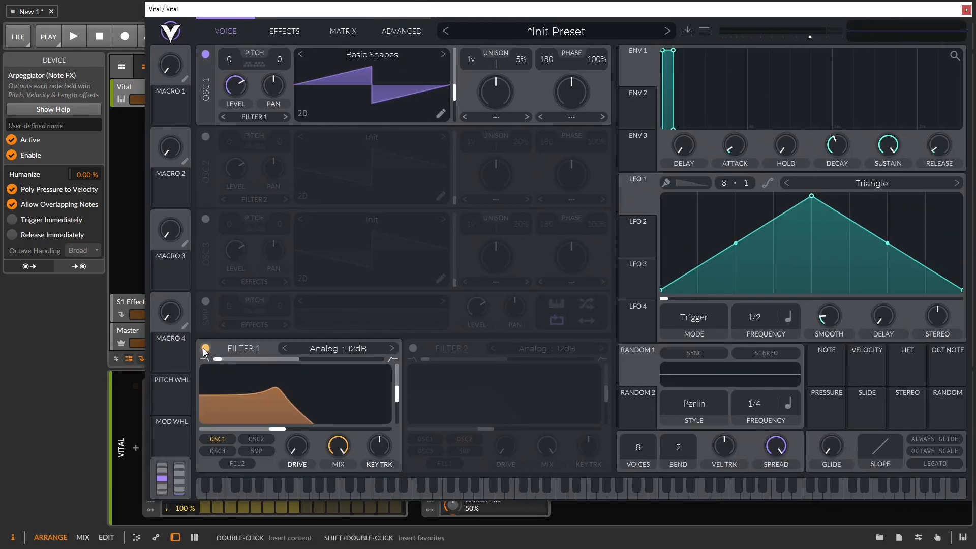
pyautogui.click(639, 96)
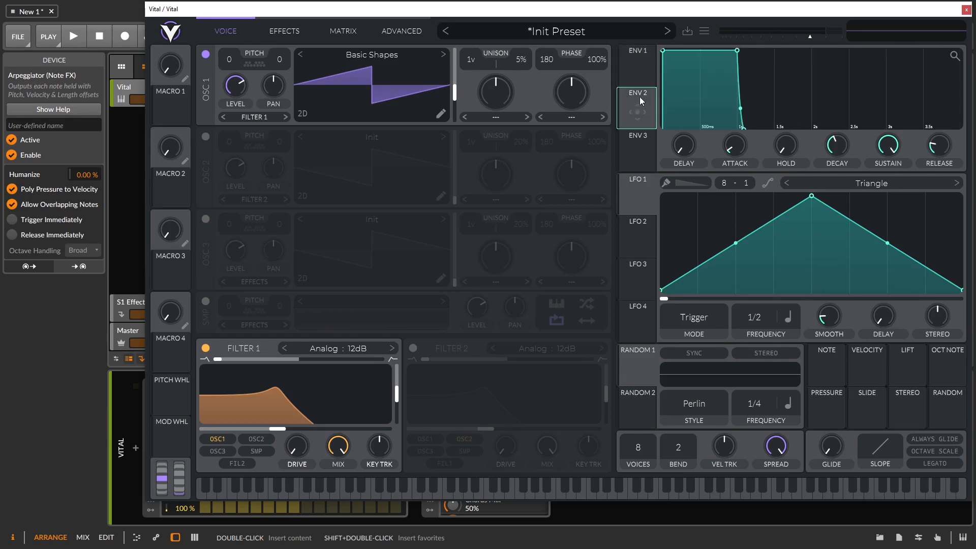
pyautogui.moveTo(641, 101); pyautogui.dragTo(276, 432)
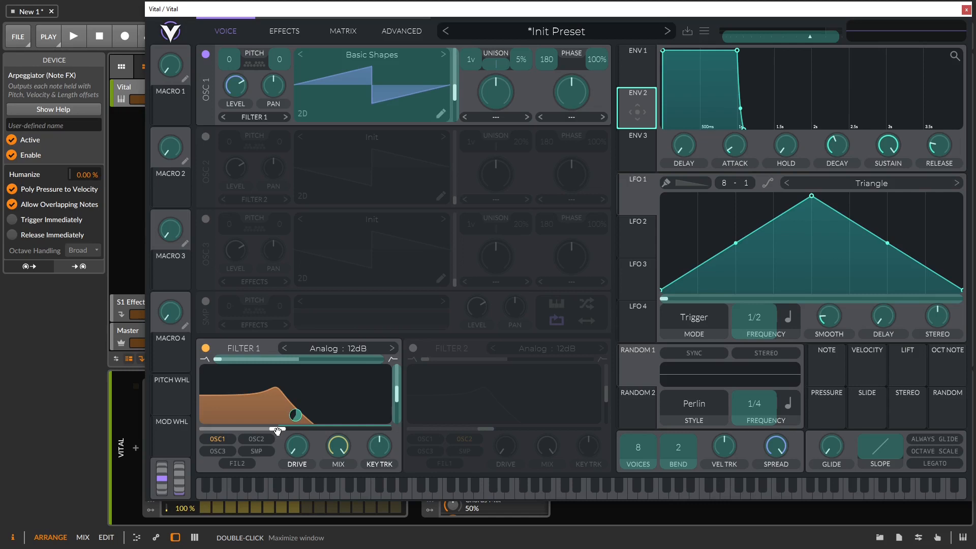
pyautogui.press('space')
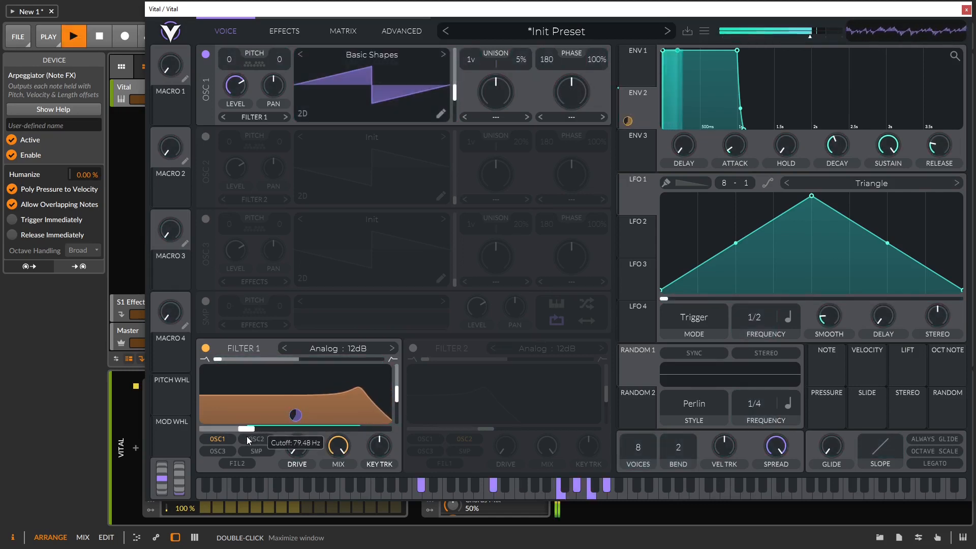
pyautogui.moveTo(398, 405); pyautogui.dragTo(399, 430)
pyautogui.moveTo(240, 432); pyautogui.dragTo(234, 432)
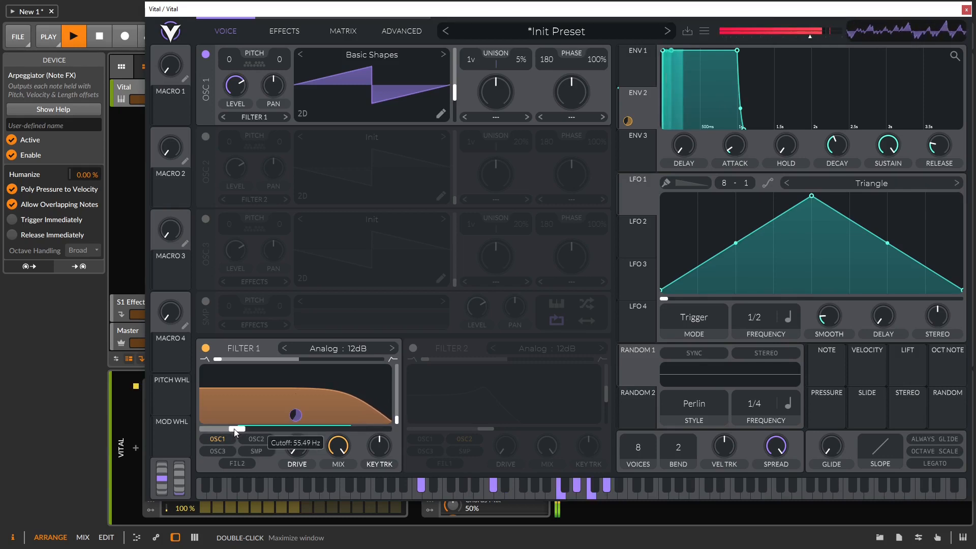
# Step: Give ENV 2 zero sustain and a 0.8-second decay, and set OSC 1 to 3 unison voices
pyautogui.click(632, 107)
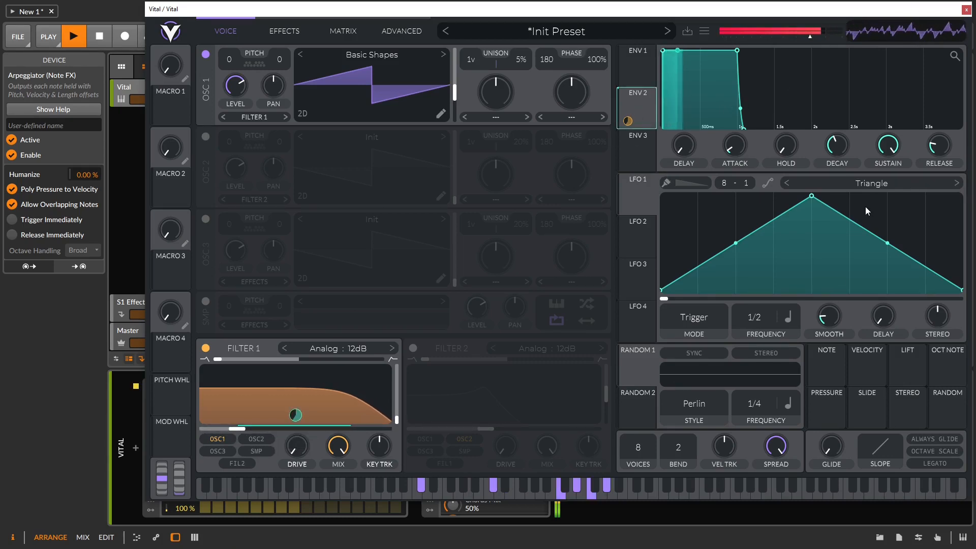
pyautogui.moveTo(887, 147); pyautogui.dragTo(852, 263)
pyautogui.moveTo(834, 145); pyautogui.dragTo(835, 148)
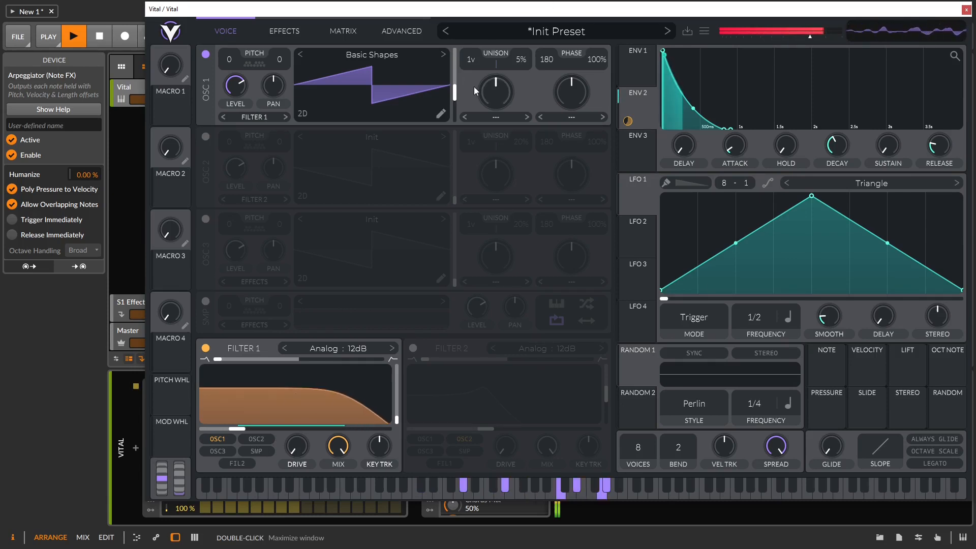
pyautogui.moveTo(472, 58); pyautogui.dragTo(523, 67)
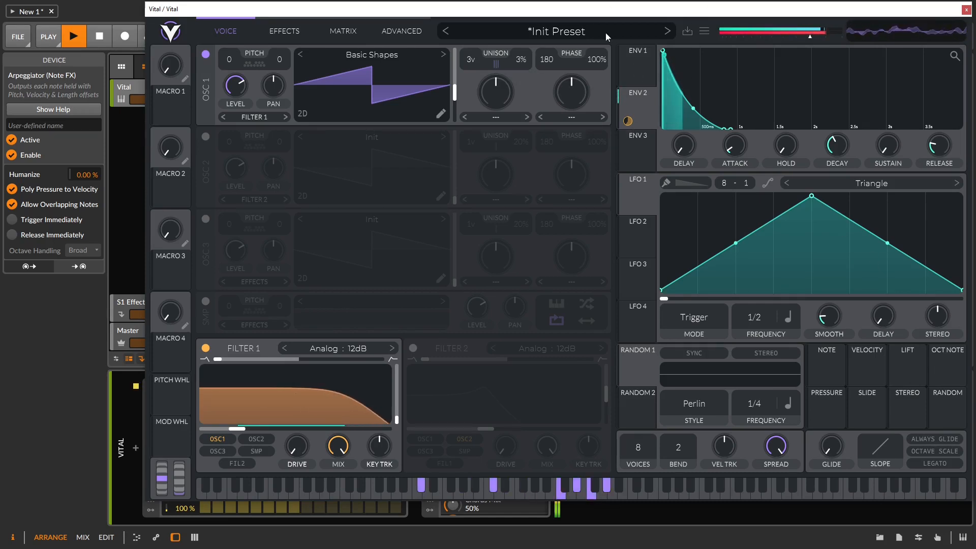
pyautogui.click(639, 68)
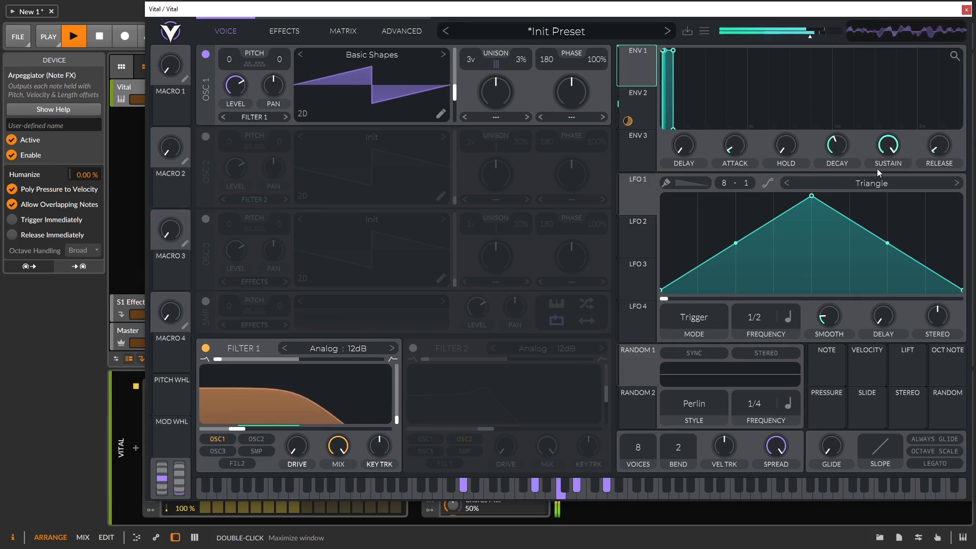
pyautogui.moveTo(886, 145); pyautogui.dragTo(879, 216)
pyautogui.moveTo(837, 146); pyautogui.dragTo(843, 179)
pyautogui.moveTo(887, 147); pyautogui.dragTo(870, 78)
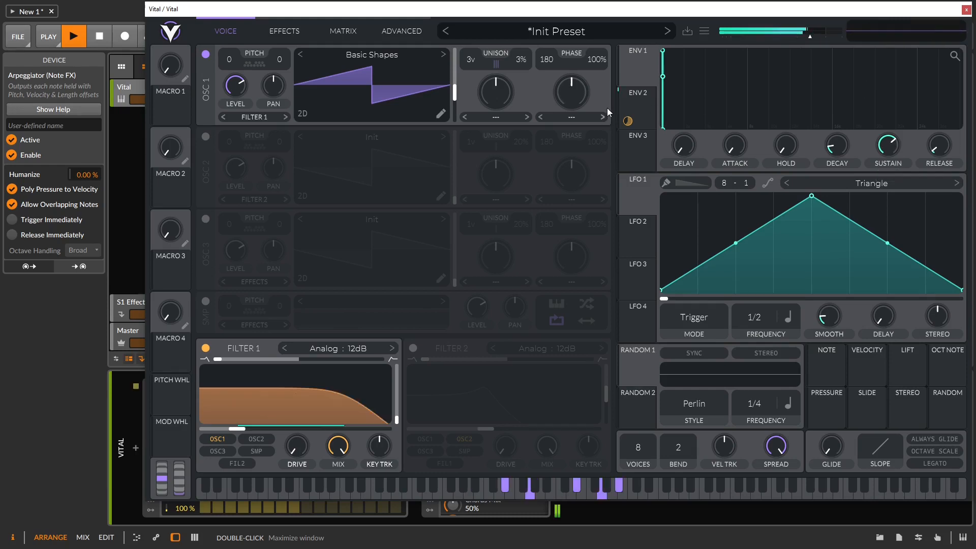
pyautogui.click(636, 108)
pyautogui.moveTo(838, 151); pyautogui.dragTo(838, 149)
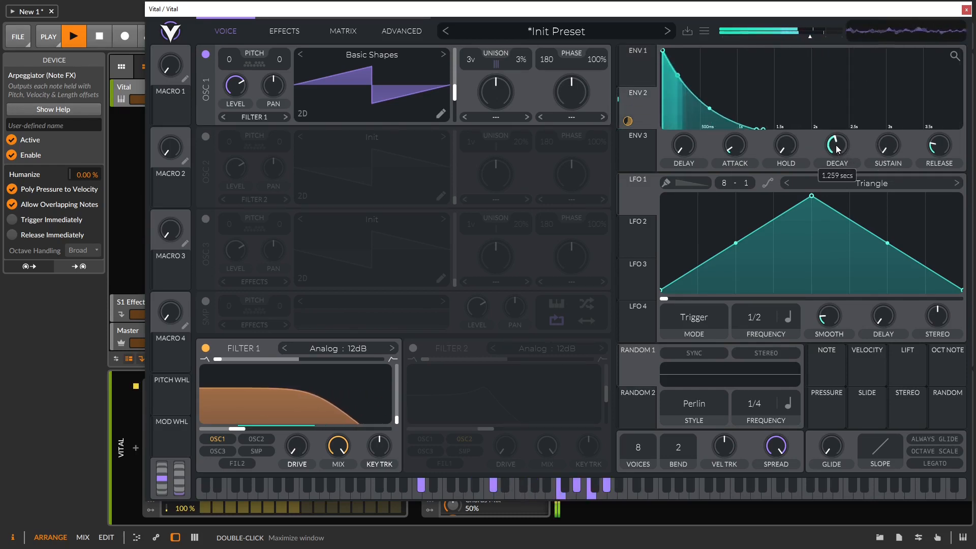
pyautogui.click(643, 68)
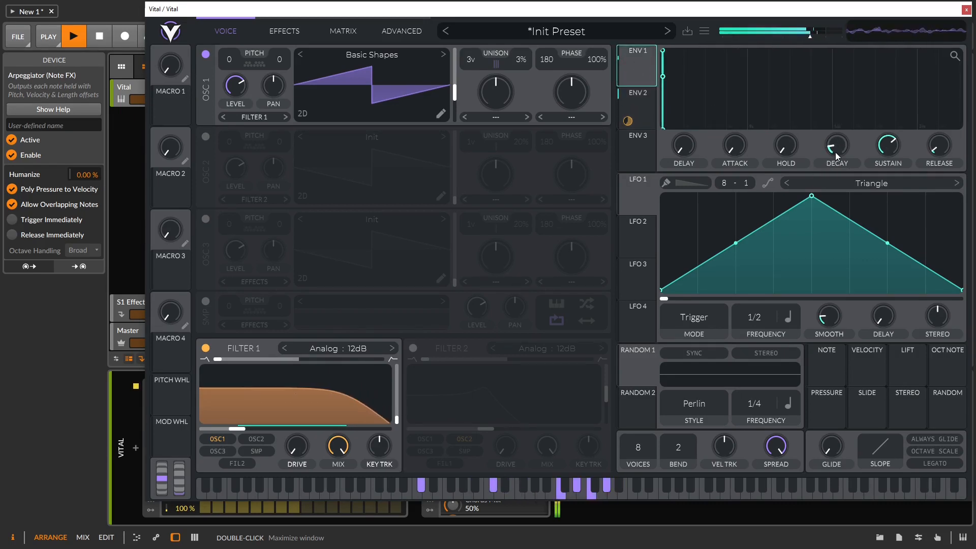
pyautogui.moveTo(834, 147)
pyautogui.moveTo(835, 147)
pyautogui.mouseDown()
pyautogui.moveTo(830, 114)
pyautogui.moveTo(833, 142)
pyautogui.mouseUp()
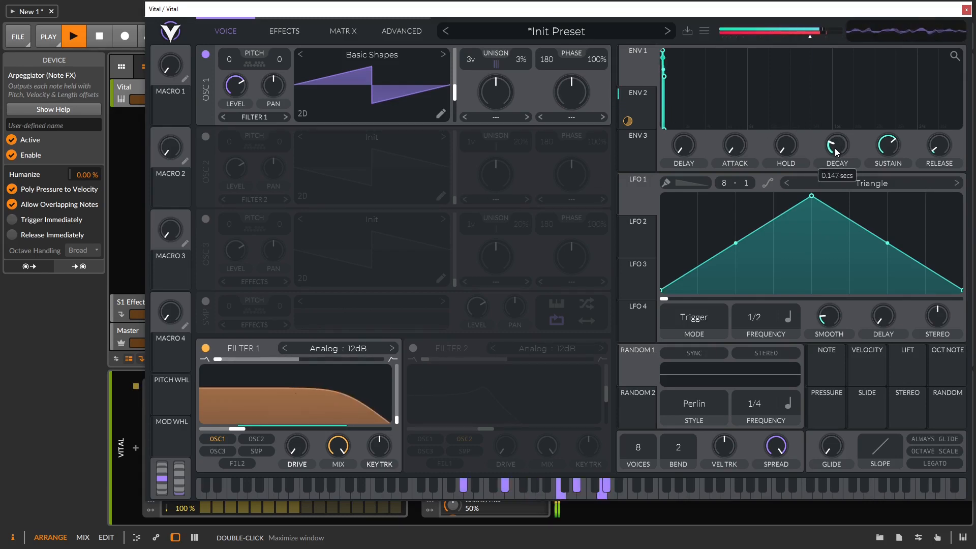
pyautogui.moveTo(835, 148); pyautogui.dragTo(835, 150)
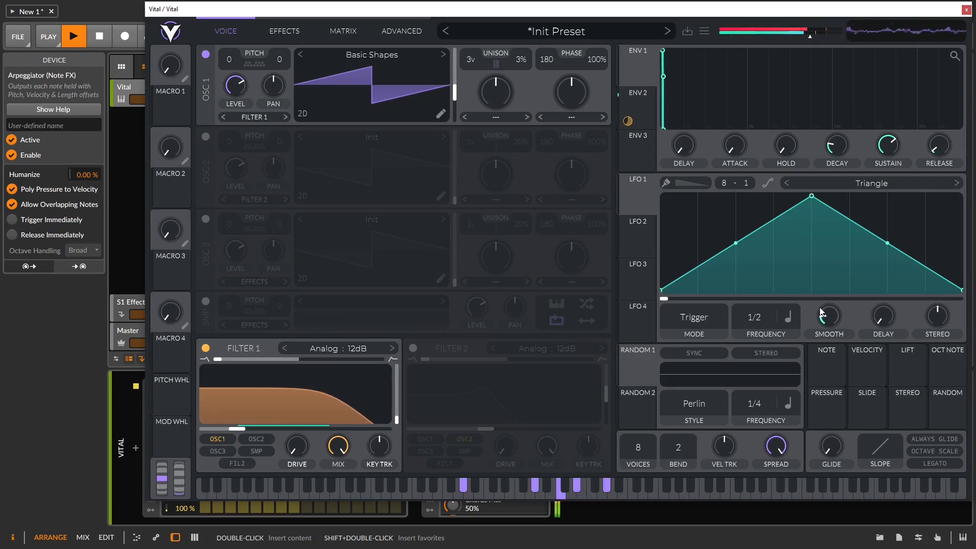
pyautogui.moveTo(890, 151)
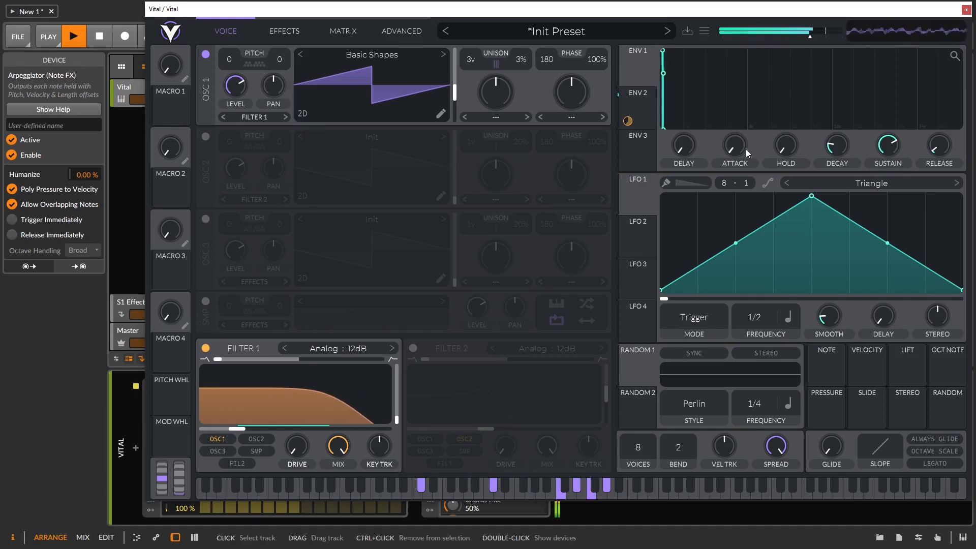
# Step: Route a fast-falling ENV 3 to OSC 1's pitch and raise the Filter 1 cutoff
pyautogui.click(648, 150)
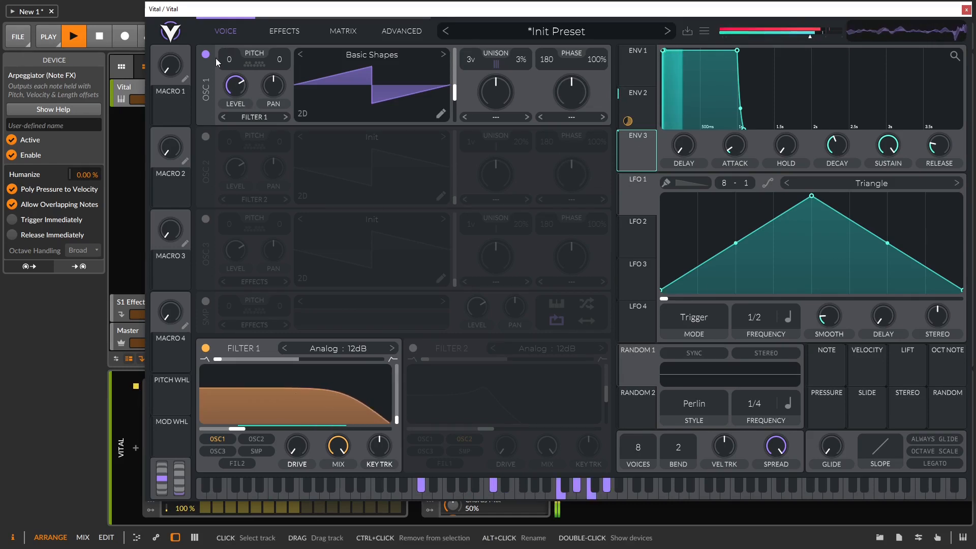
pyautogui.moveTo(739, 65); pyautogui.dragTo(667, 148)
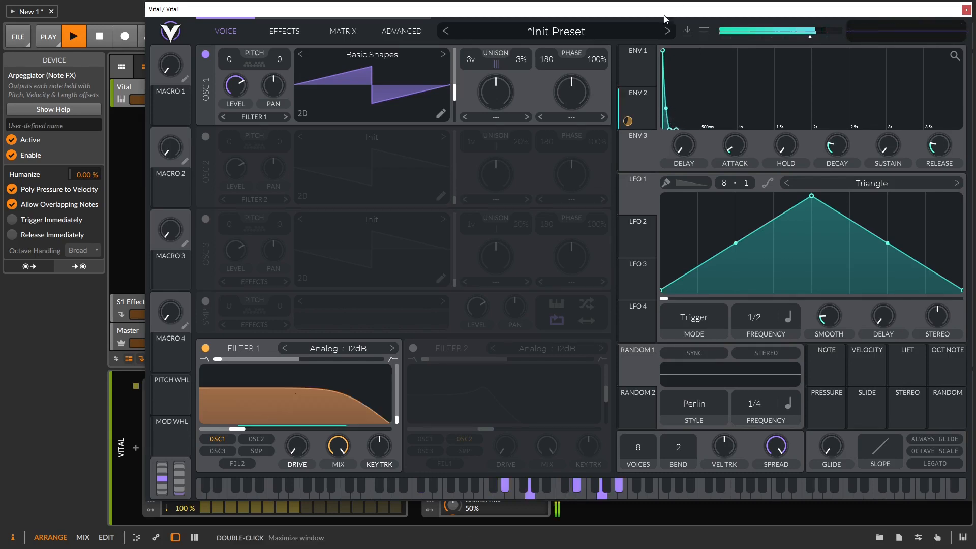
pyautogui.moveTo(628, 121); pyautogui.dragTo(232, 88)
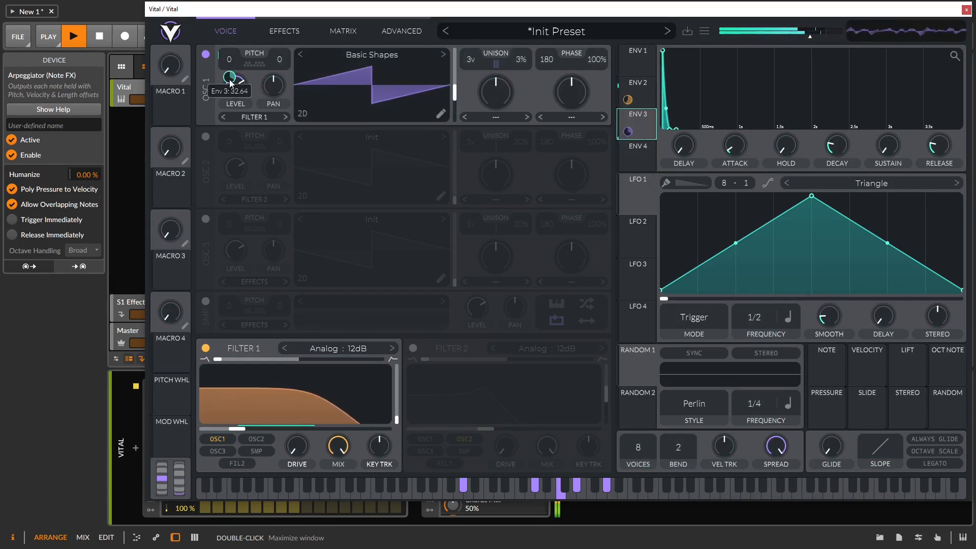
pyautogui.moveTo(834, 146); pyautogui.dragTo(834, 151)
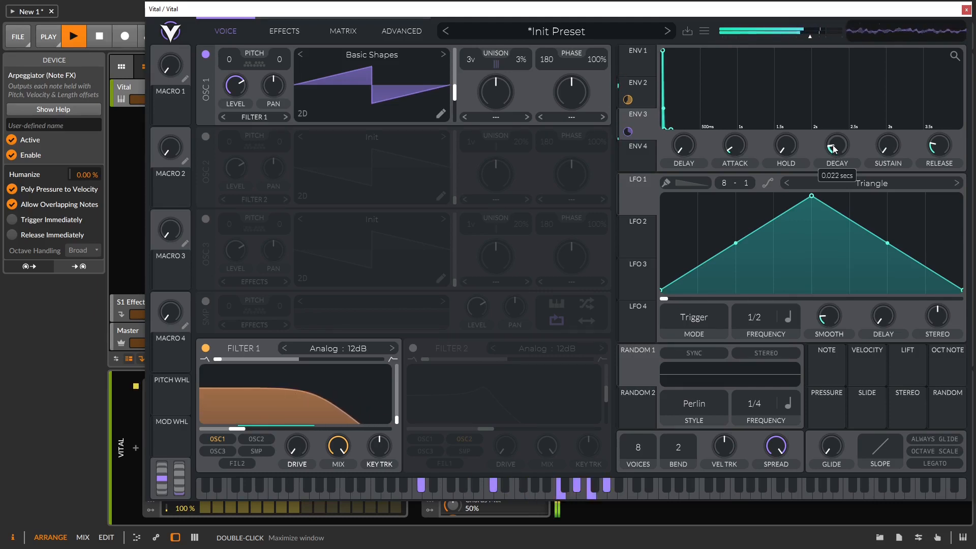
pyautogui.moveTo(220, 419); pyautogui.dragTo(327, 446)
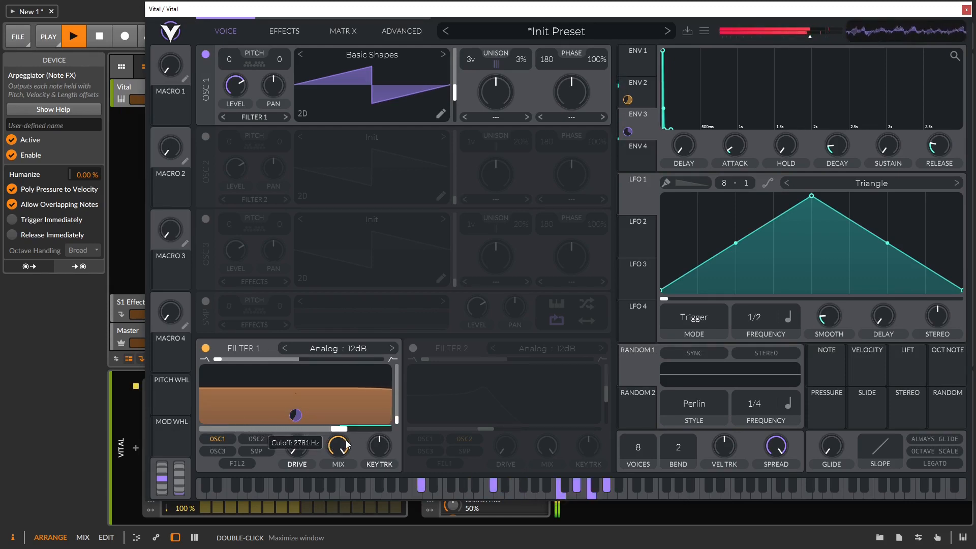
# Step: Shorten ENV 3's decay further for a quick pitch blip, comparing it against ENV 1
pyautogui.moveTo(838, 145); pyautogui.dragTo(839, 149)
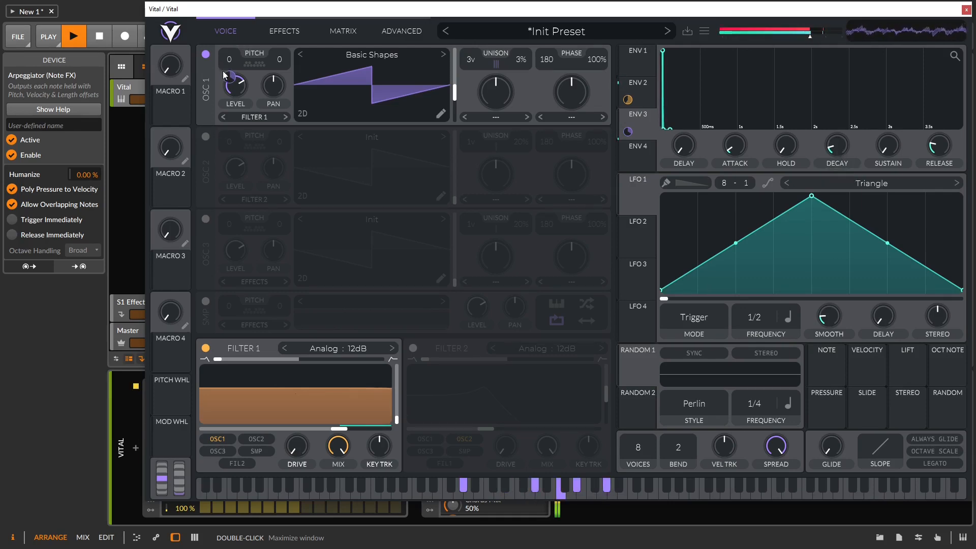
pyautogui.click(645, 52)
pyautogui.moveTo(885, 148)
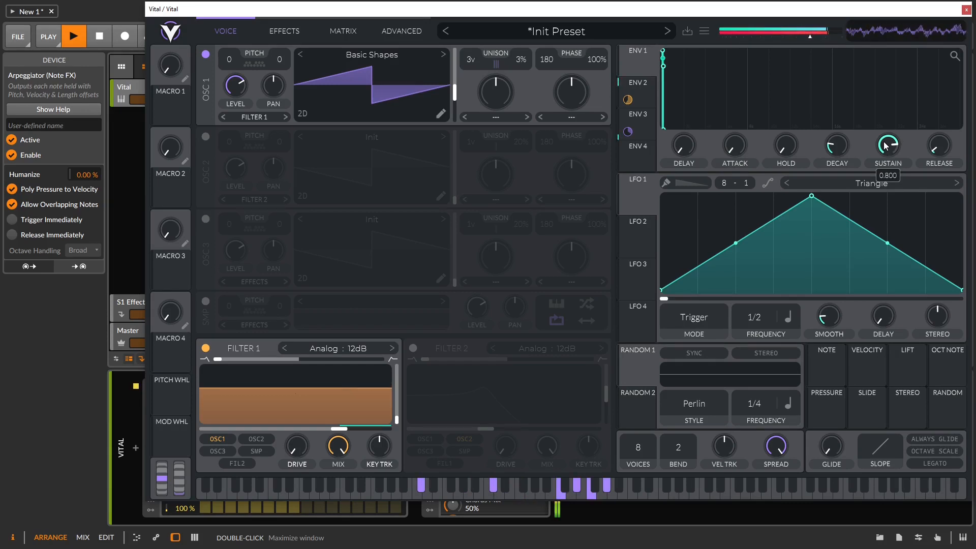
pyautogui.click(635, 119)
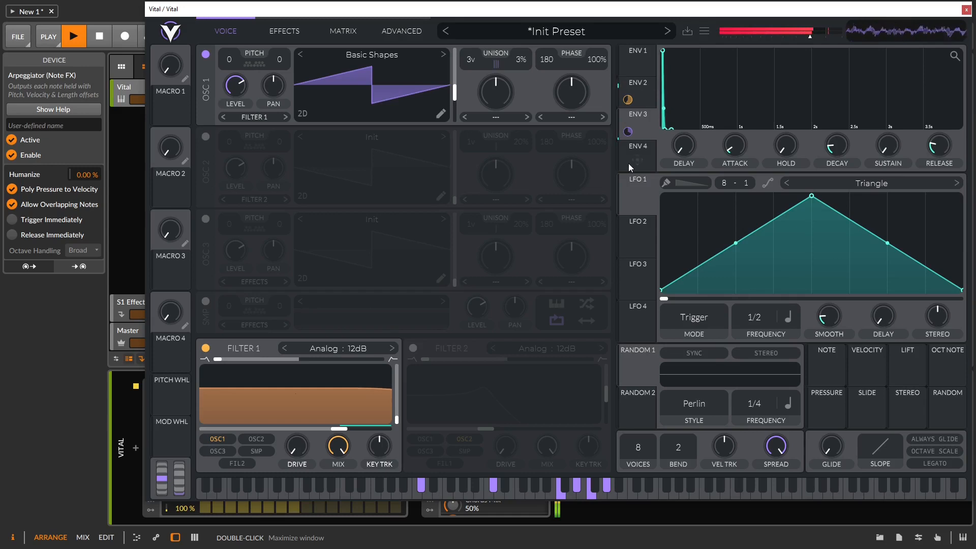
pyautogui.moveTo(628, 131)
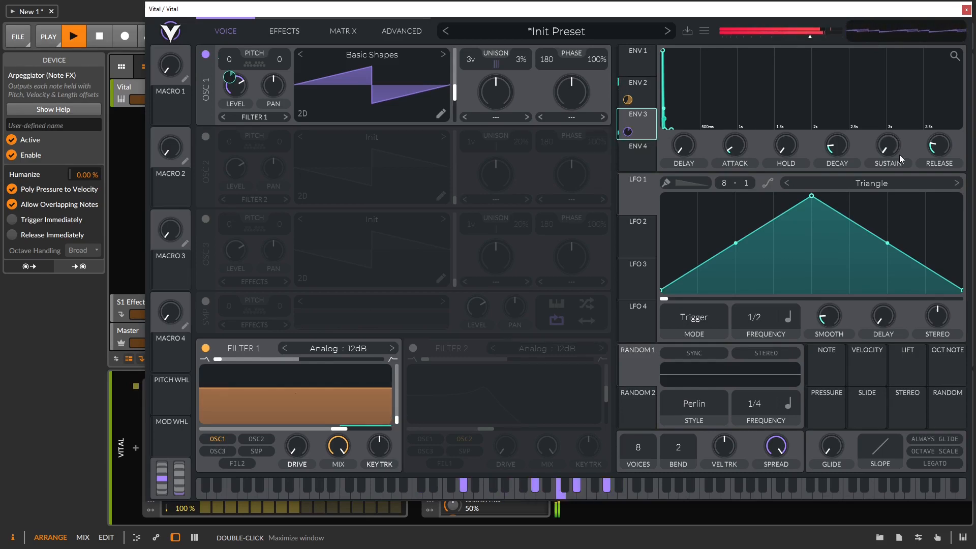
pyautogui.moveTo(834, 151)
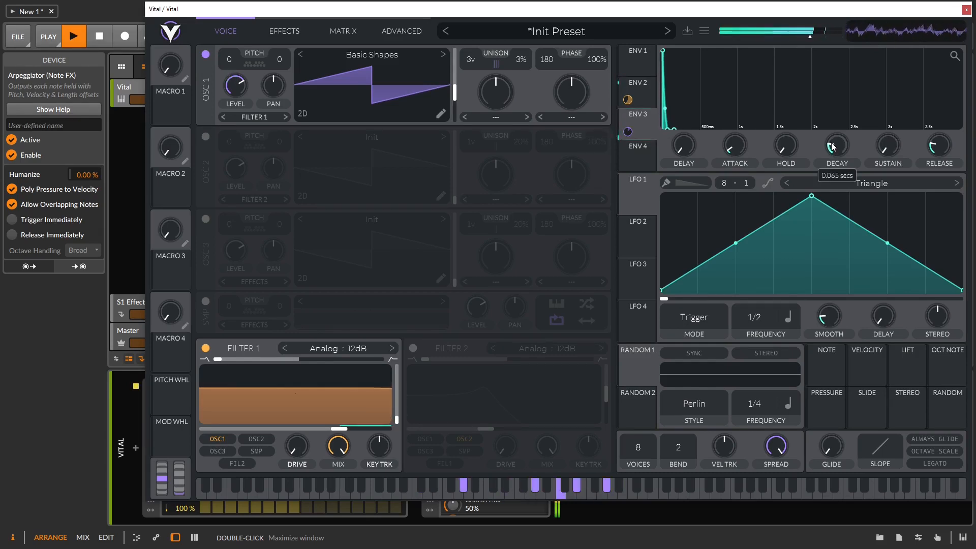
pyautogui.scroll(-2, 833, 147)
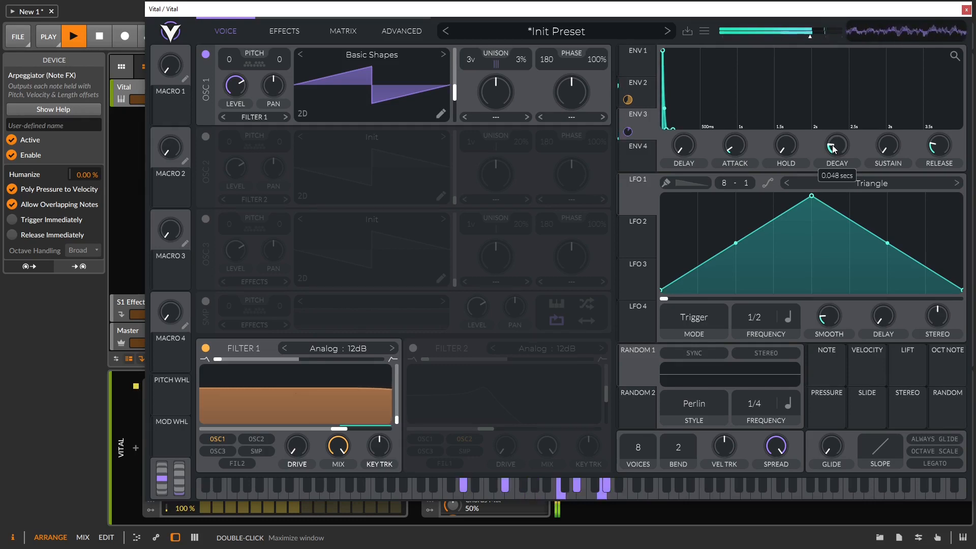
pyautogui.scroll(-2, 833, 148)
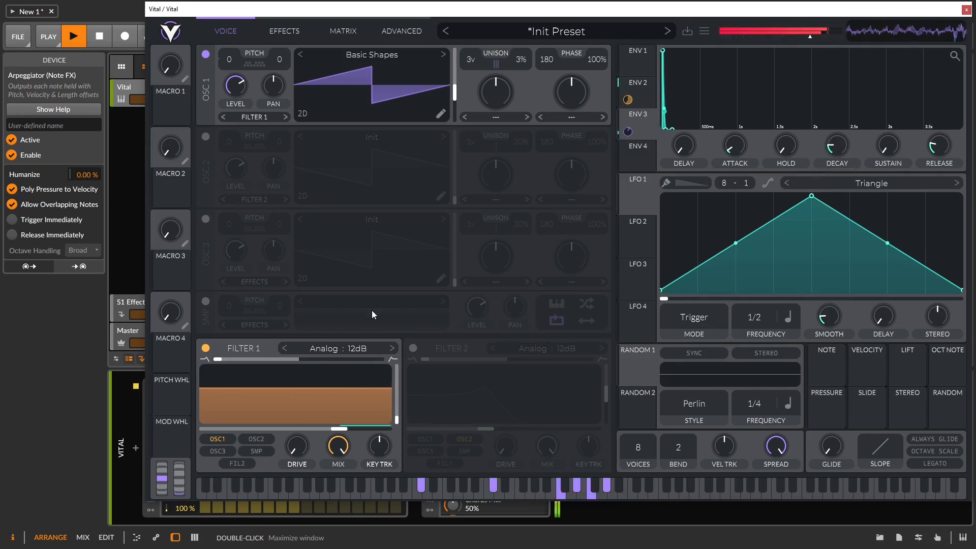
# Step: Drop Filter 1's cutoff to 78 Hz, then bring it back up to about 172.5 Hz
pyautogui.moveTo(339, 428); pyautogui.dragTo(207, 431)
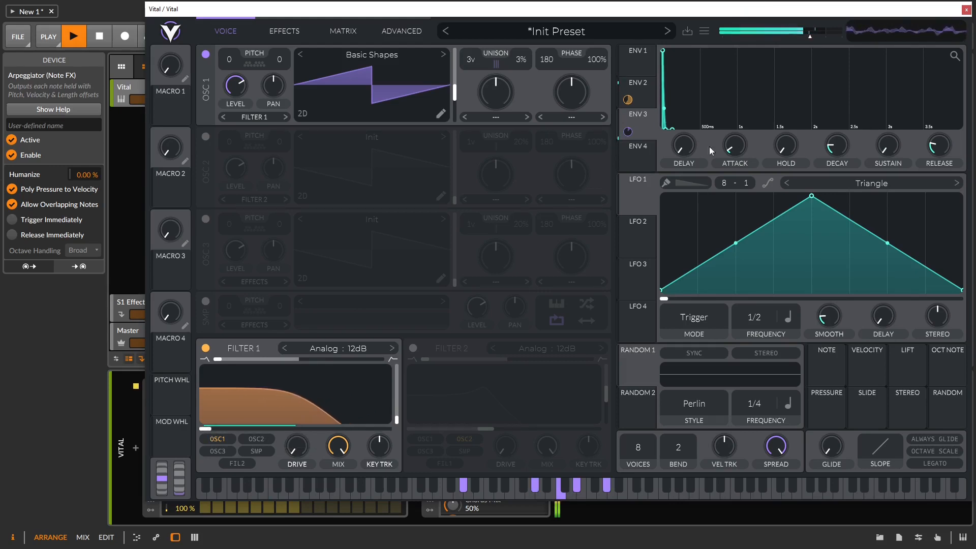
pyautogui.click(629, 53)
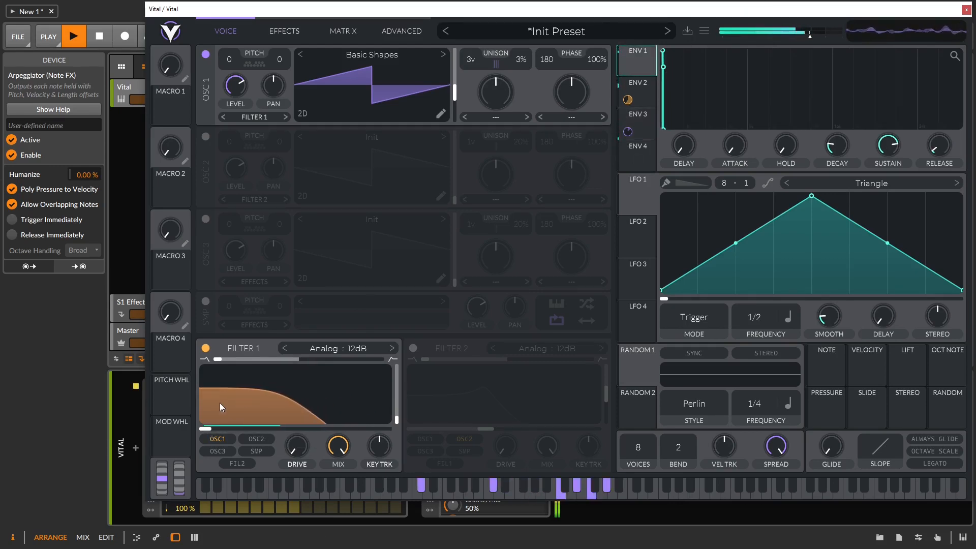
pyautogui.moveTo(208, 430); pyautogui.dragTo(217, 432)
pyautogui.moveTo(228, 436); pyautogui.dragTo(202, 429)
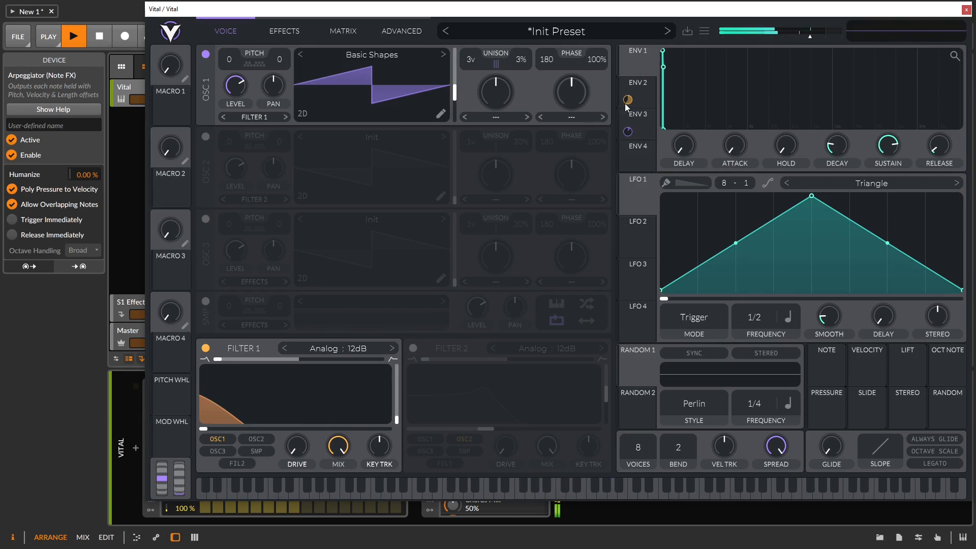
# Step: Lengthen ENV 1's decay to 0.482 s, remove ENV 3's Oscillator 1 modulation, and minimise cutoff
pyautogui.click(641, 56)
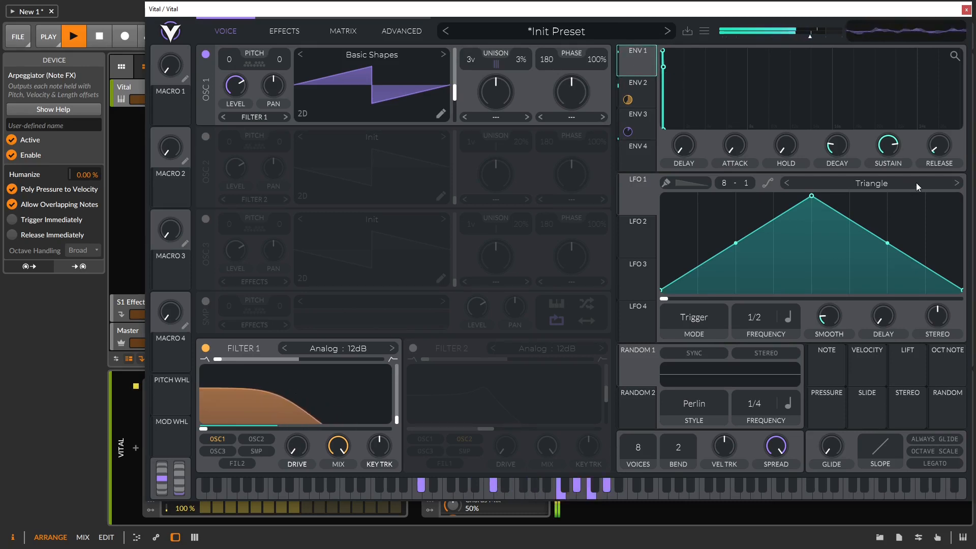
pyautogui.moveTo(834, 145); pyautogui.dragTo(785, 95)
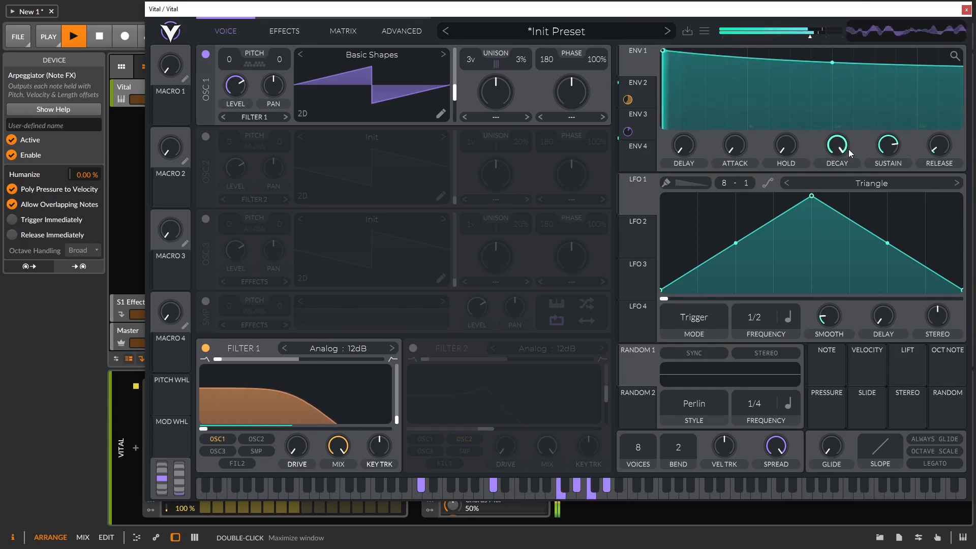
pyautogui.click(636, 124)
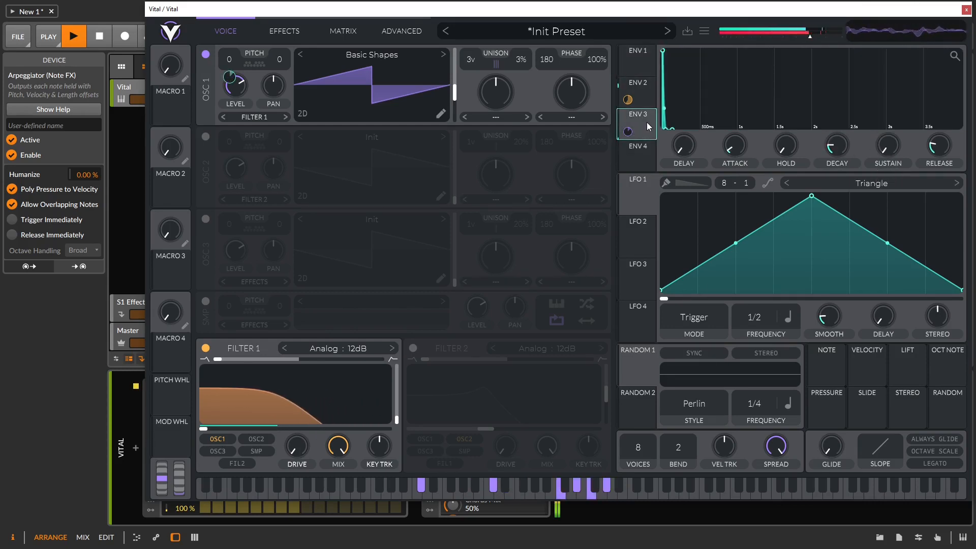
pyautogui.doubleClick(627, 132)
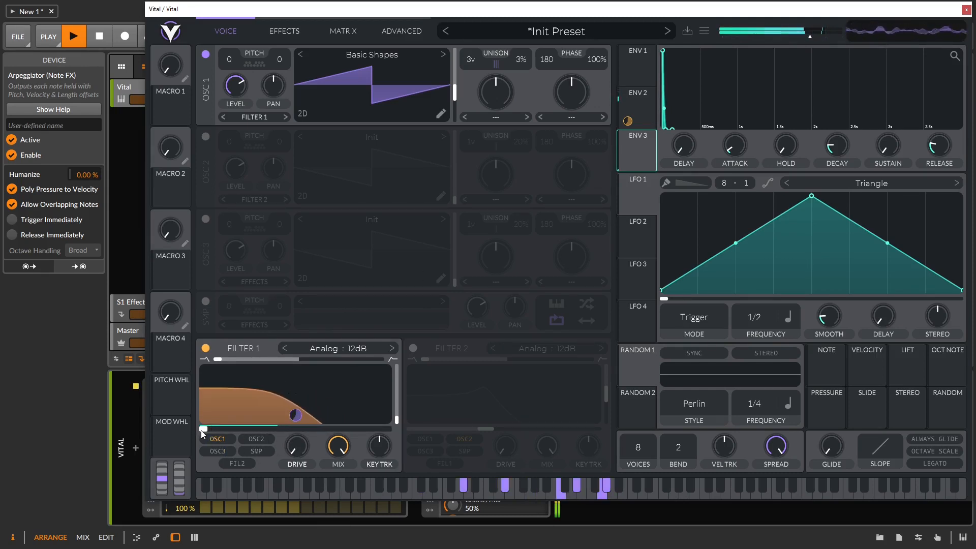
pyautogui.moveTo(206, 432); pyautogui.dragTo(341, 428)
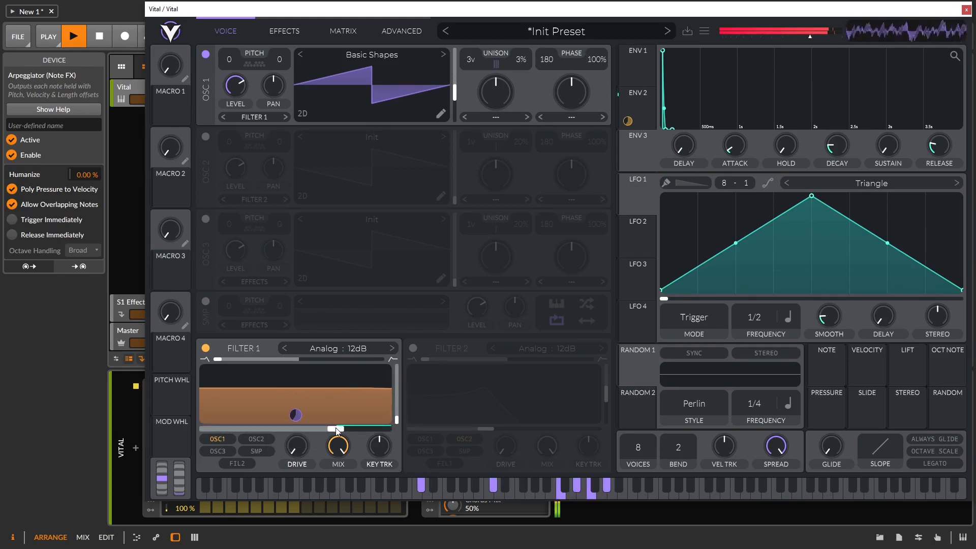
pyautogui.moveTo(341, 432); pyautogui.dragTo(198, 431)
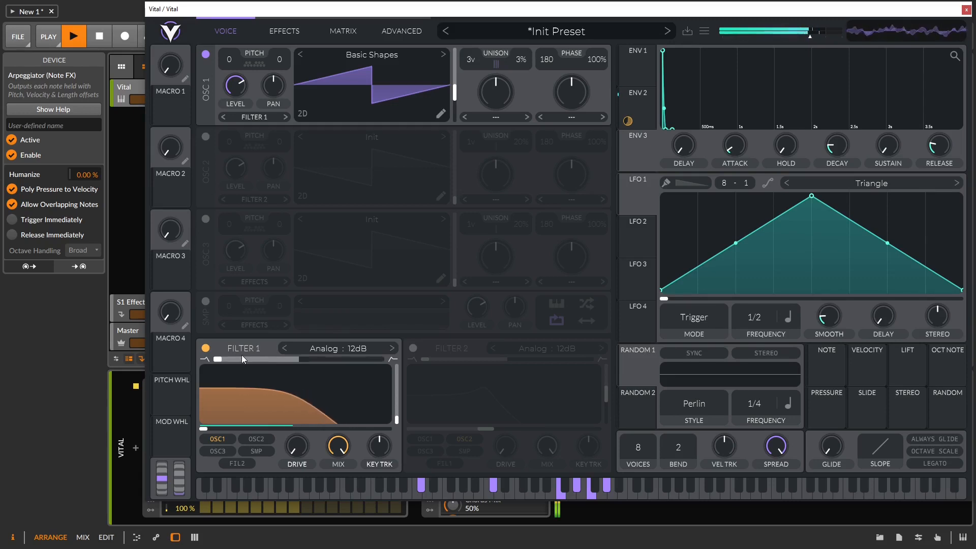
# Step: Switch off Filter 1, stop playback and reset Vital with Initialize Preset
pyautogui.click(205, 348)
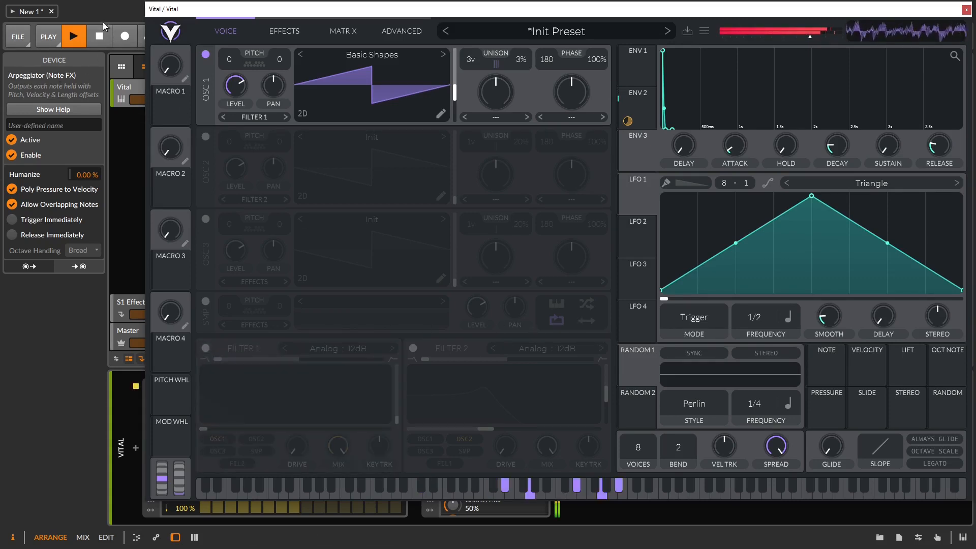
pyautogui.press('space')
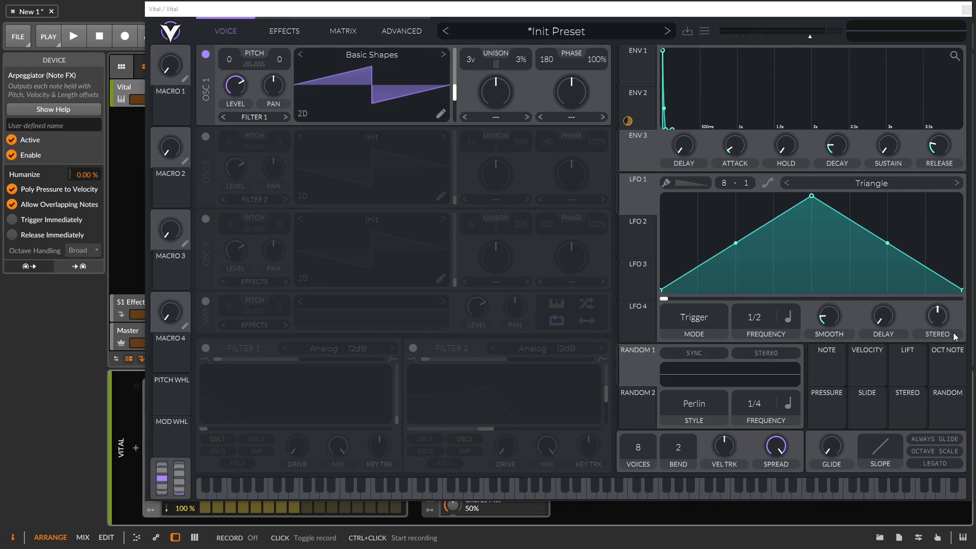
pyautogui.click(633, 120)
pyautogui.click(596, 32)
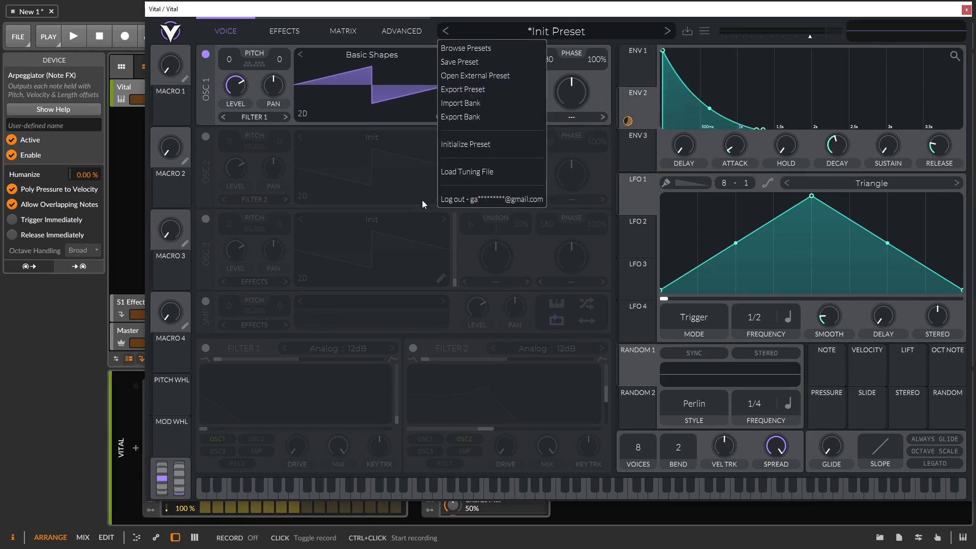
pyautogui.click(488, 143)
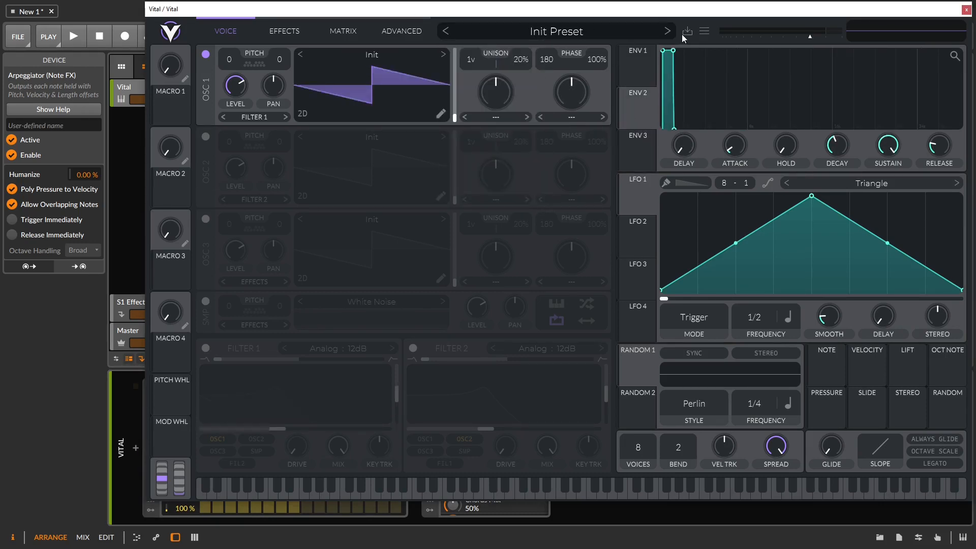
pyautogui.click(643, 64)
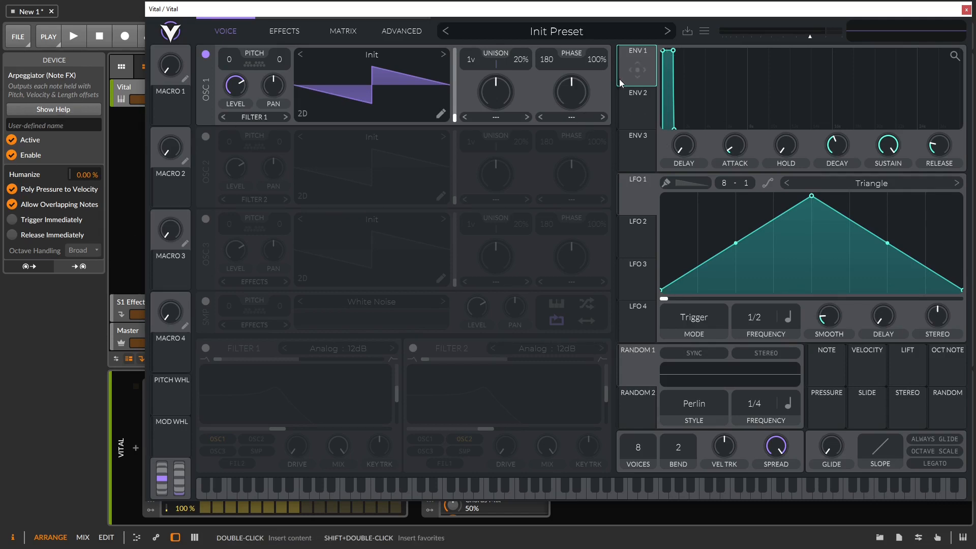
# Step: Route ENV 2 to oscillator 1's pitch with zero sustain and a 0.023 s decay
pyautogui.moveTo(671, 53); pyautogui.dragTo(716, 13)
pyautogui.click(636, 101)
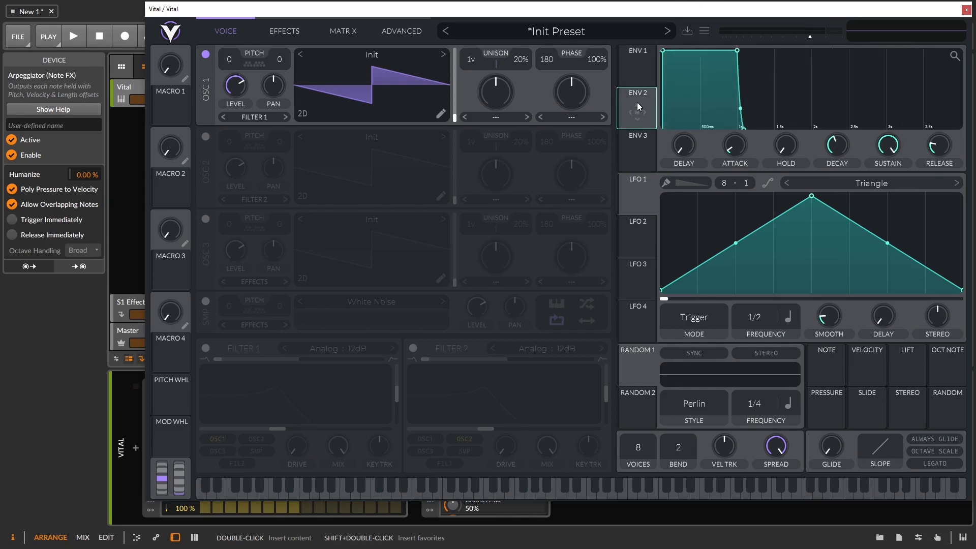
pyautogui.moveTo(632, 108); pyautogui.dragTo(222, 61)
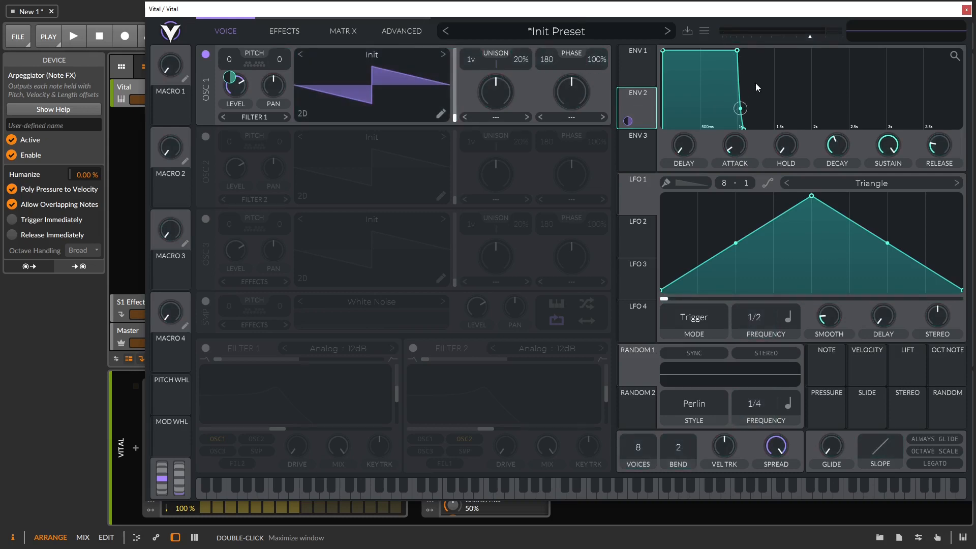
pyautogui.moveTo(737, 51); pyautogui.dragTo(672, 141)
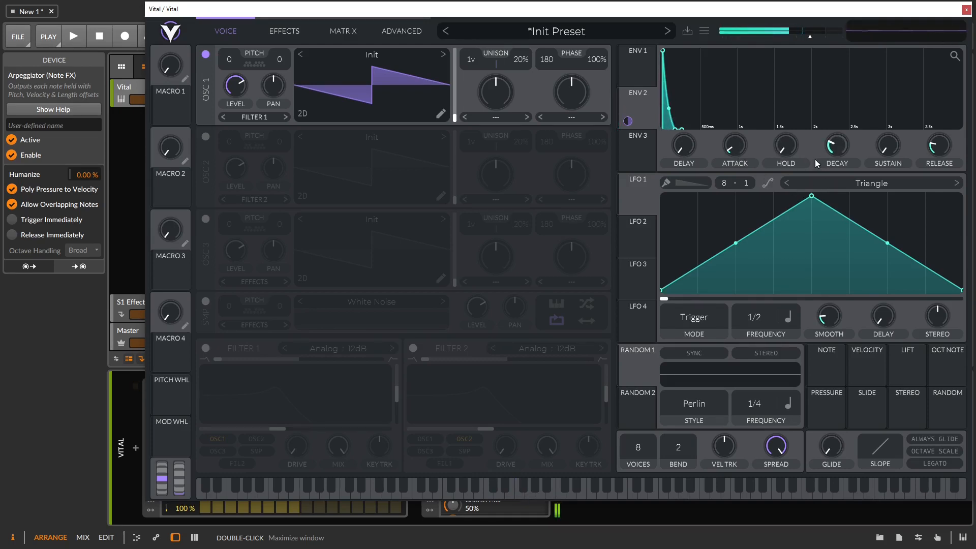
pyautogui.moveTo(834, 145); pyautogui.dragTo(835, 158)
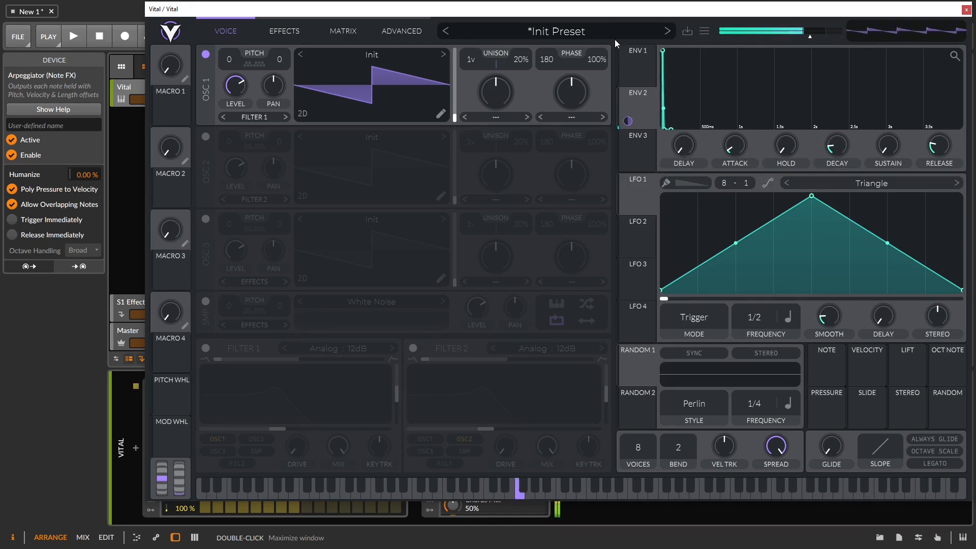
pyautogui.click(645, 71)
pyautogui.click(634, 101)
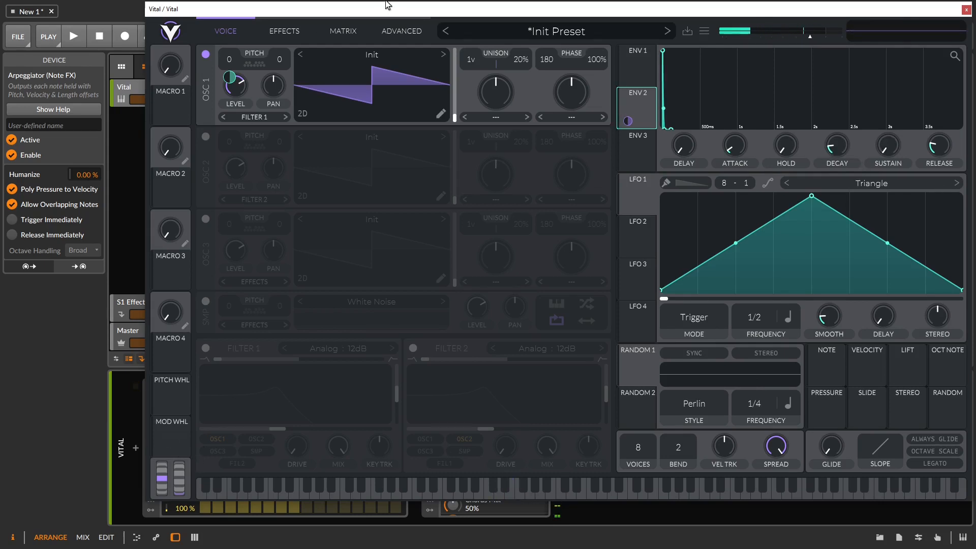
# Step: Disable the Arpeggiator device placed ahead of Vital in Bitwig
pyautogui.moveTo(379, 7); pyautogui.dragTo(545, 10)
pyautogui.click(150, 387)
pyautogui.moveTo(691, 10); pyautogui.dragTo(464, 5)
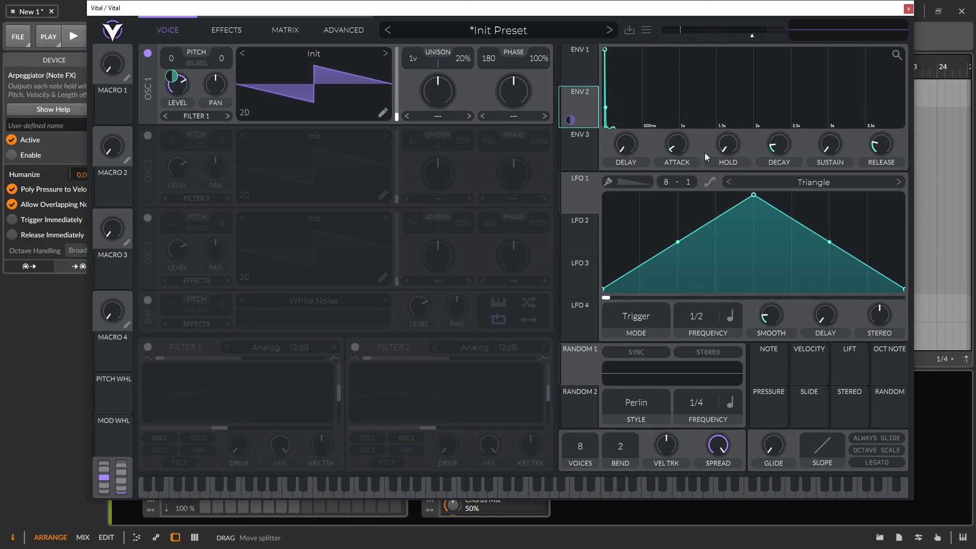
# Step: Deepen ENV 2's downward pitch sweep with a 0.154 s decay; use 2 unison voices at 8% detune
pyautogui.moveTo(780, 145)
pyautogui.moveTo(780, 145)
pyautogui.mouseDown()
pyautogui.moveTo(783, 165)
pyautogui.moveTo(781, 154)
pyautogui.mouseUp()
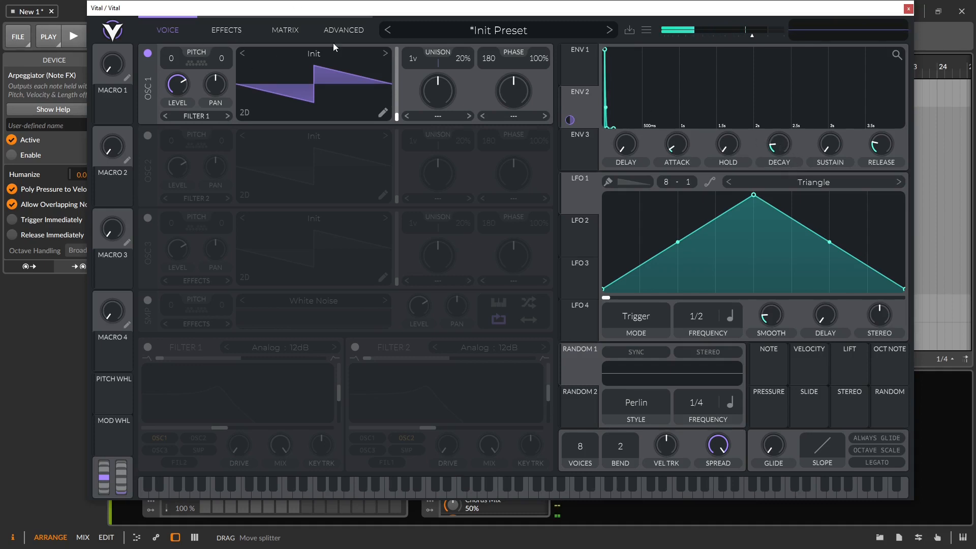
pyautogui.moveTo(570, 121); pyautogui.dragTo(570, 104)
pyautogui.moveTo(781, 144); pyautogui.dragTo(781, 130)
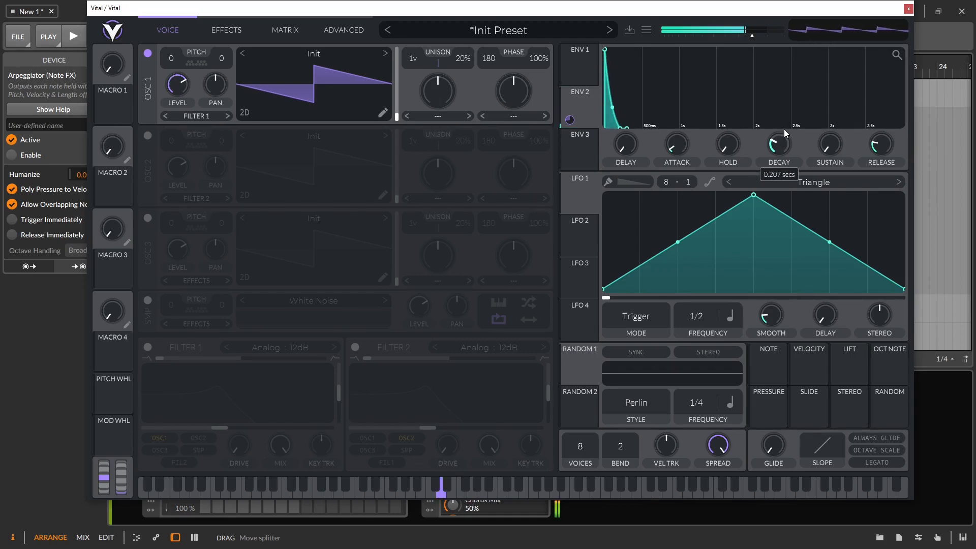
pyautogui.moveTo(784, 142); pyautogui.dragTo(785, 151)
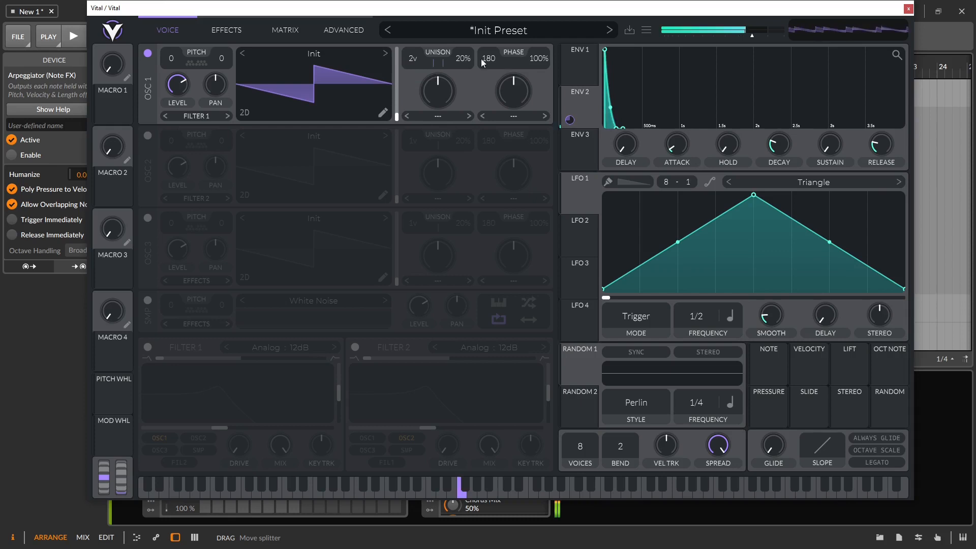
pyautogui.moveTo(463, 62); pyautogui.dragTo(467, 82)
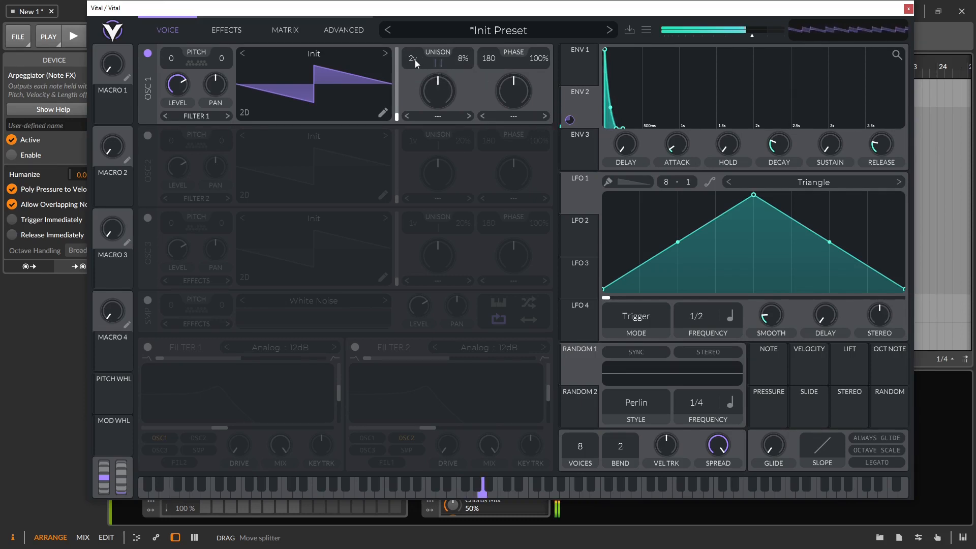
pyautogui.moveTo(414, 52); pyautogui.dragTo(414, 57)
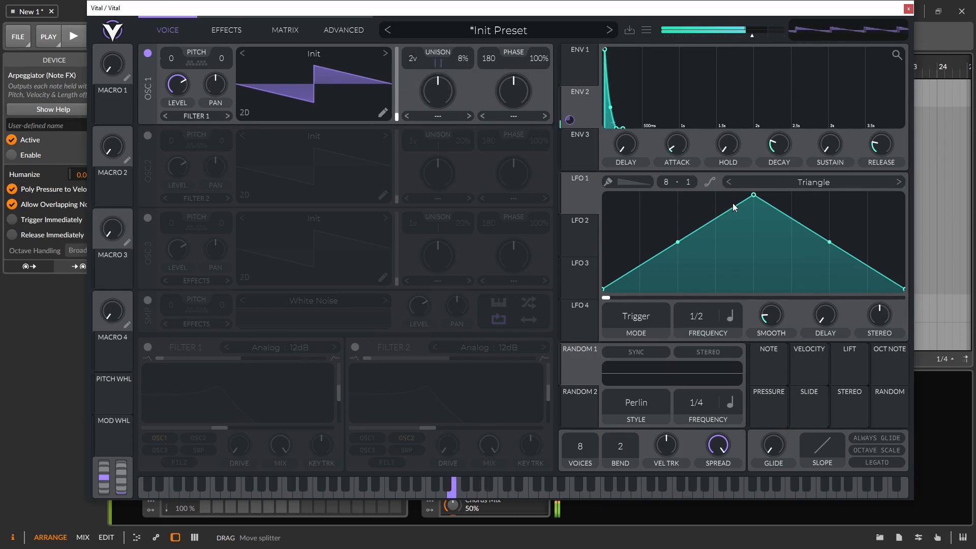
# Step: Enable Distortion at 8.1 dB drive, Reverb and Delay, leave Compressor off, and lower delay mix
pyautogui.click(236, 29)
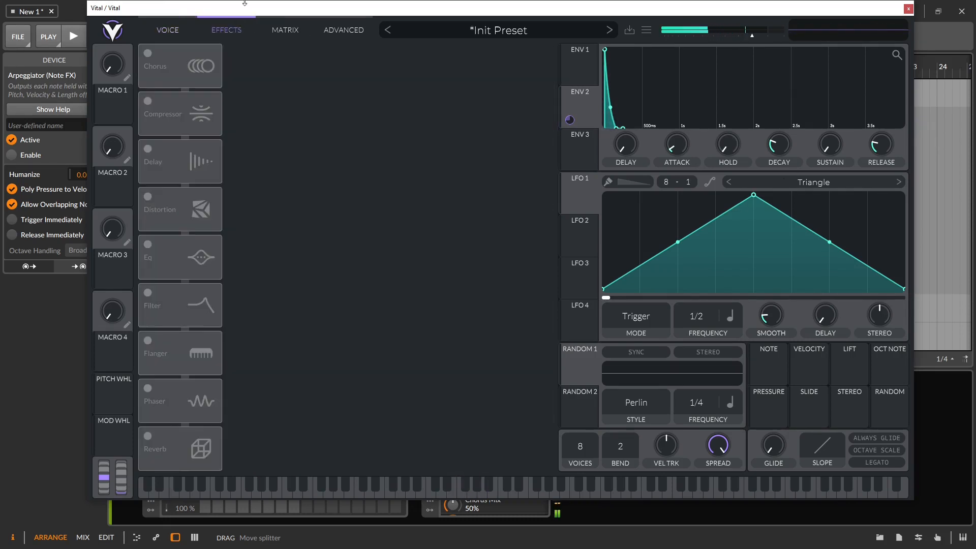
pyautogui.click(147, 101)
pyautogui.click(147, 197)
pyautogui.moveTo(438, 150); pyautogui.dragTo(438, 141)
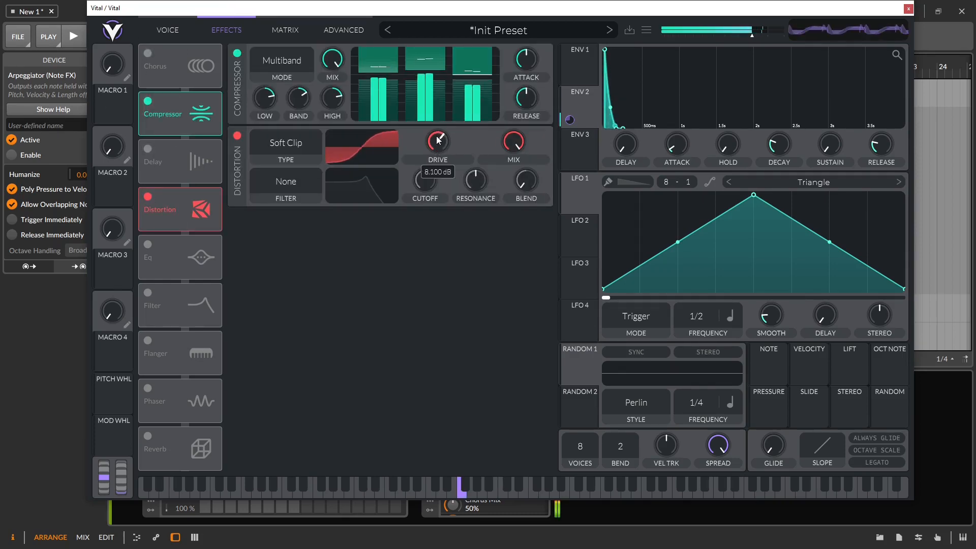
pyautogui.click(237, 53)
pyautogui.click(149, 437)
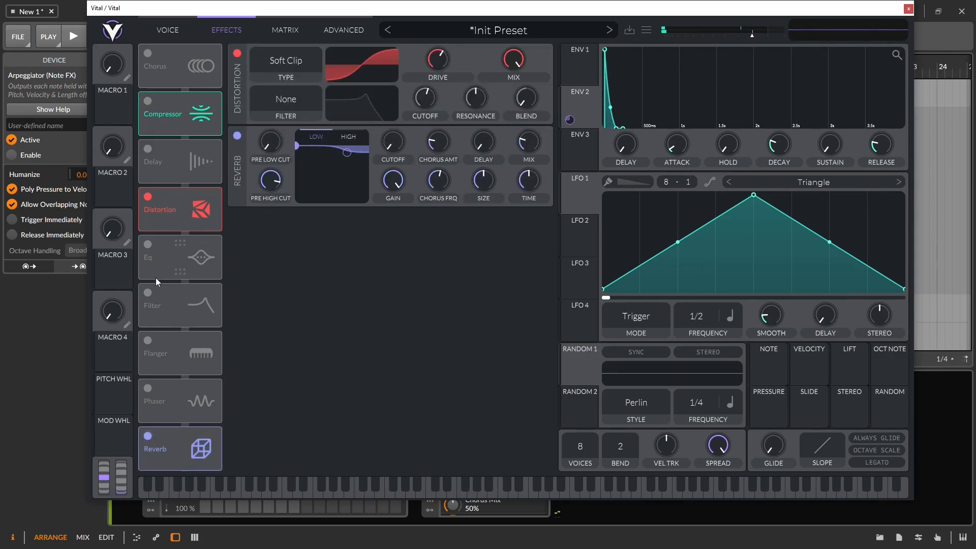
pyautogui.click(148, 149)
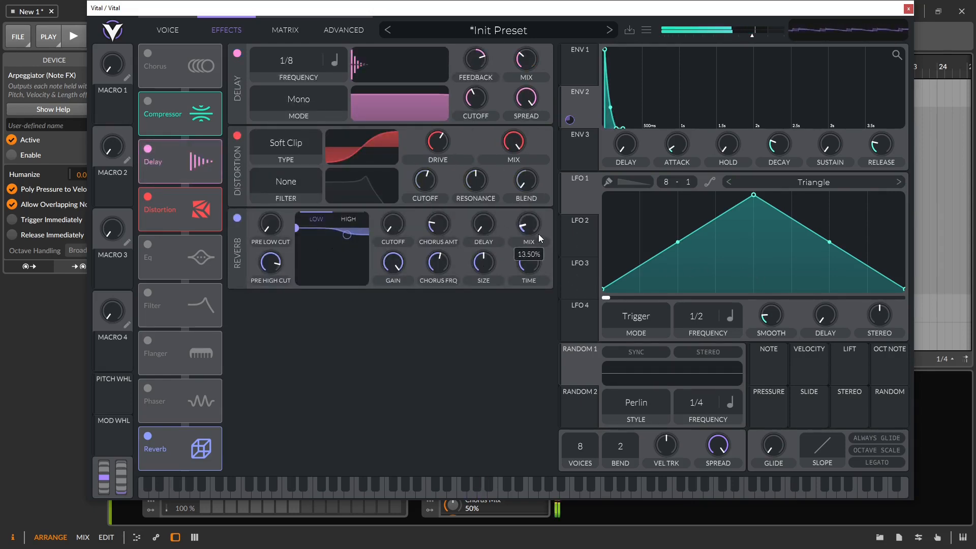
pyautogui.moveTo(528, 64); pyautogui.dragTo(529, 77)
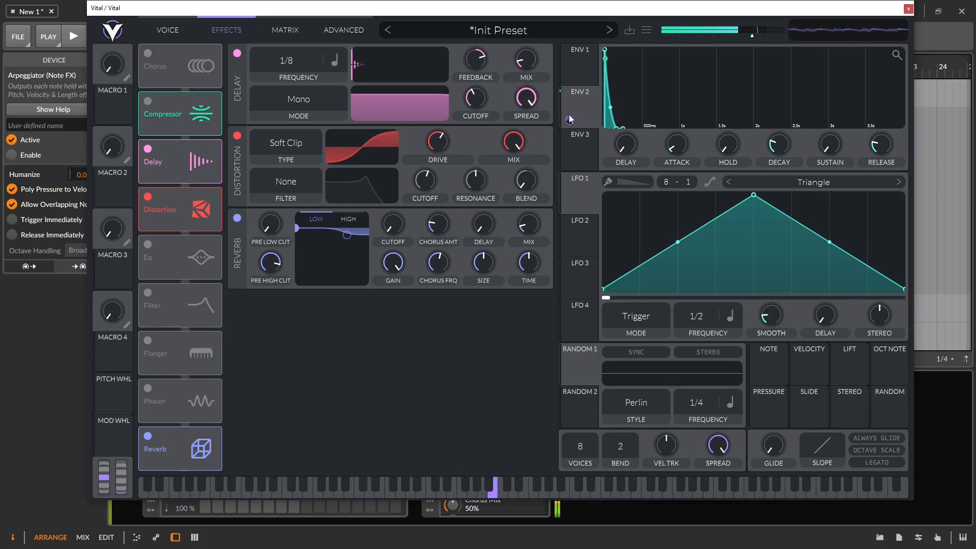
# Step: Bring the delay mix down further to 6.84%, then return to the Voice page
pyautogui.click(156, 20)
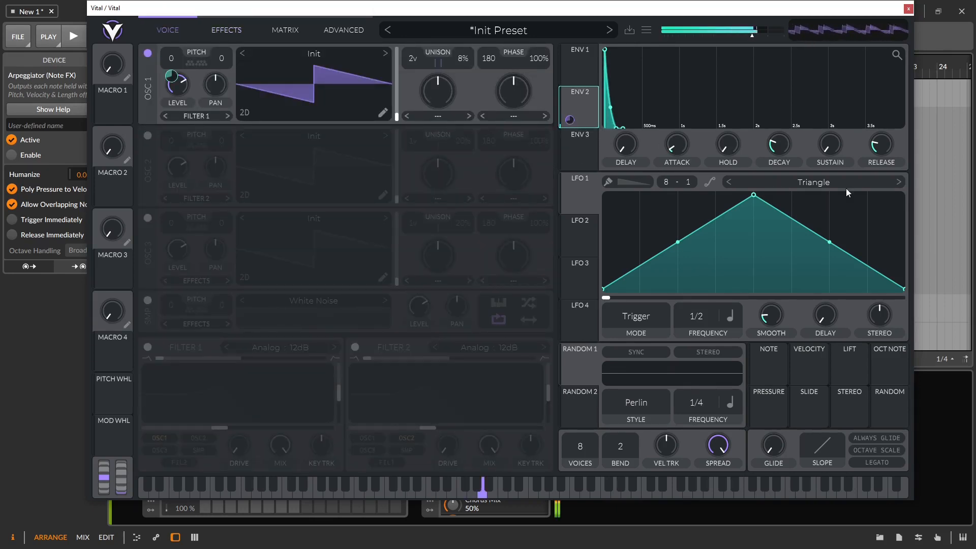
pyautogui.click(234, 35)
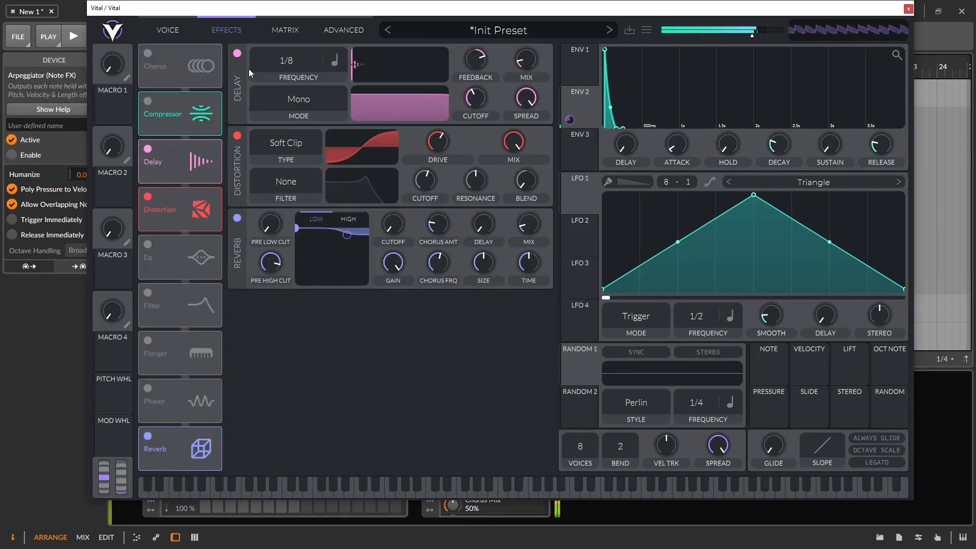
pyautogui.click(286, 30)
pyautogui.click(226, 30)
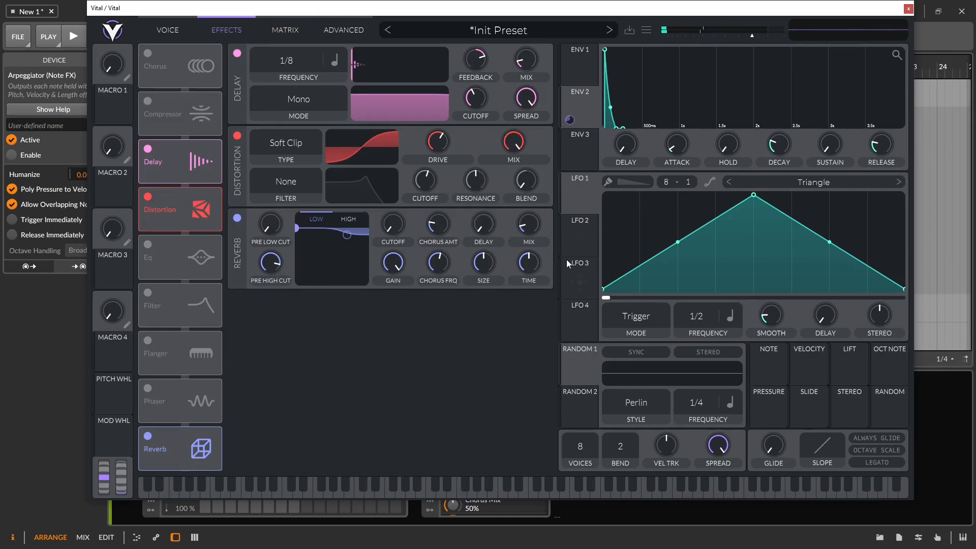
pyautogui.moveTo(527, 64)
pyautogui.moveTo(528, 68); pyautogui.dragTo(531, 71)
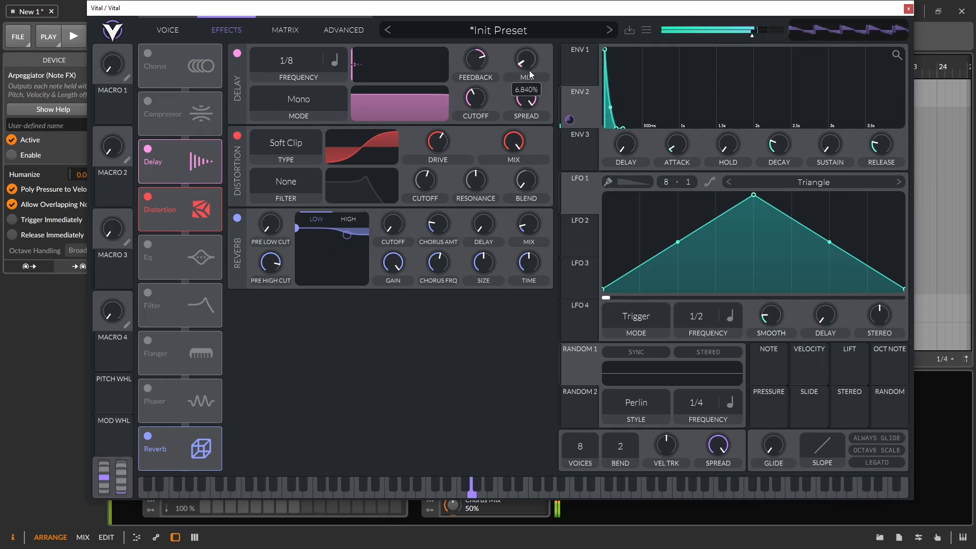
pyautogui.click(170, 33)
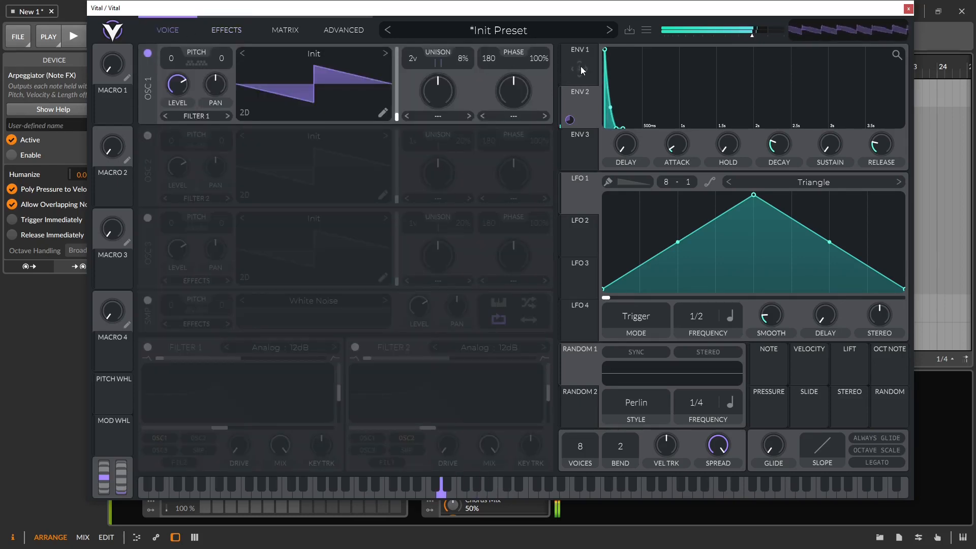
# Step: Turn on Filter 1, modulate its cutoff with a zero-sustain ENV 3, and set drive to 14.80 dB
pyautogui.click(147, 347)
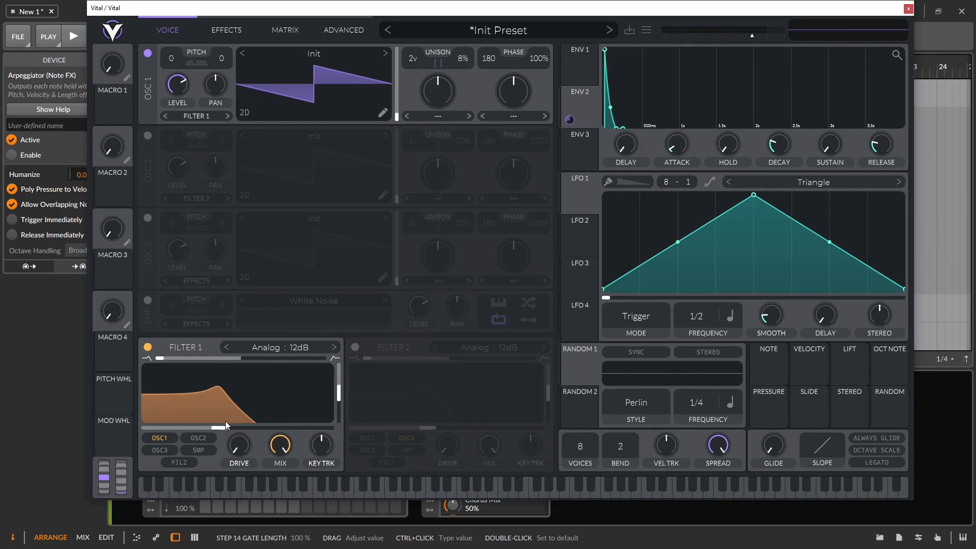
pyautogui.moveTo(575, 151); pyautogui.dragTo(224, 428)
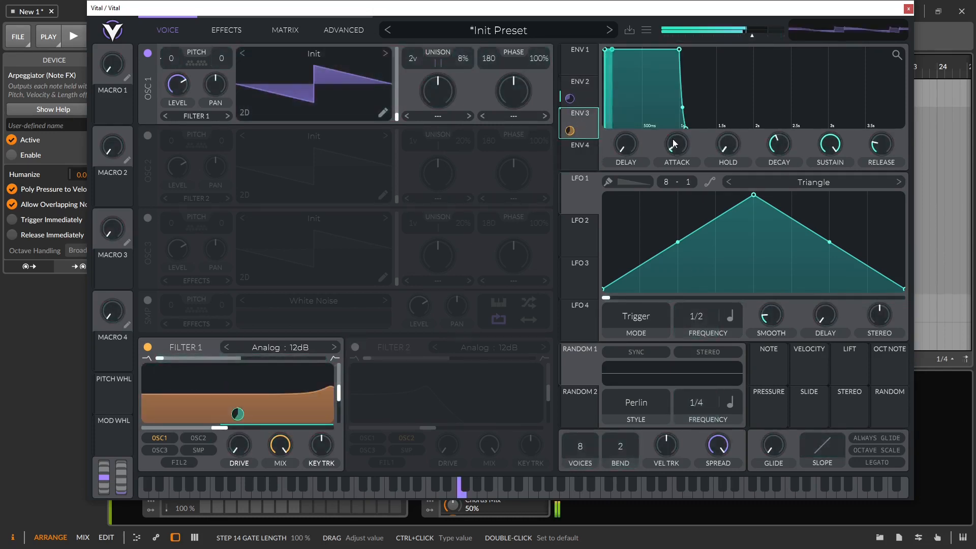
pyautogui.moveTo(606, 53); pyautogui.dragTo(617, 53)
pyautogui.moveTo(691, 50); pyautogui.dragTo(634, 176)
pyautogui.moveTo(241, 454); pyautogui.dragTo(234, 409)
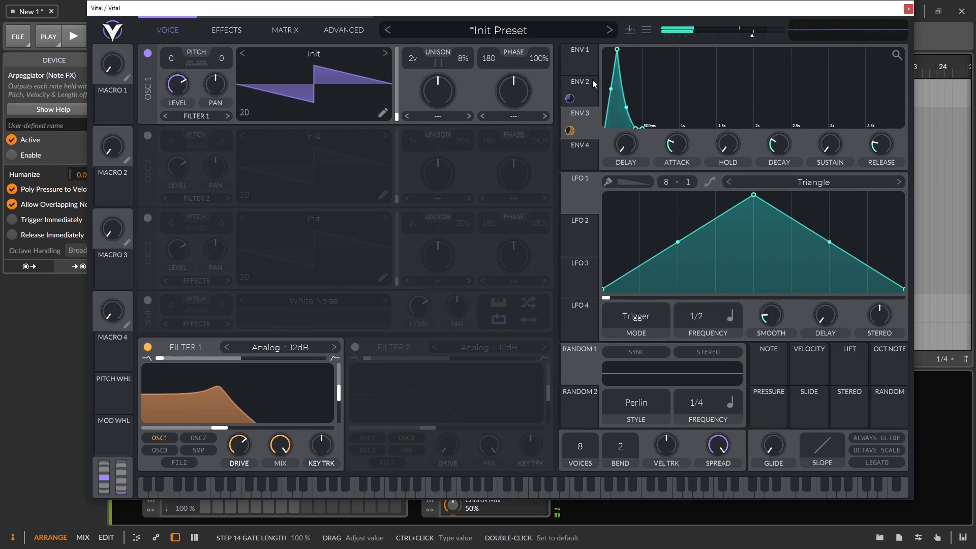
# Step: Settle ENV 2's decay at 0.106 seconds
pyautogui.click(578, 86)
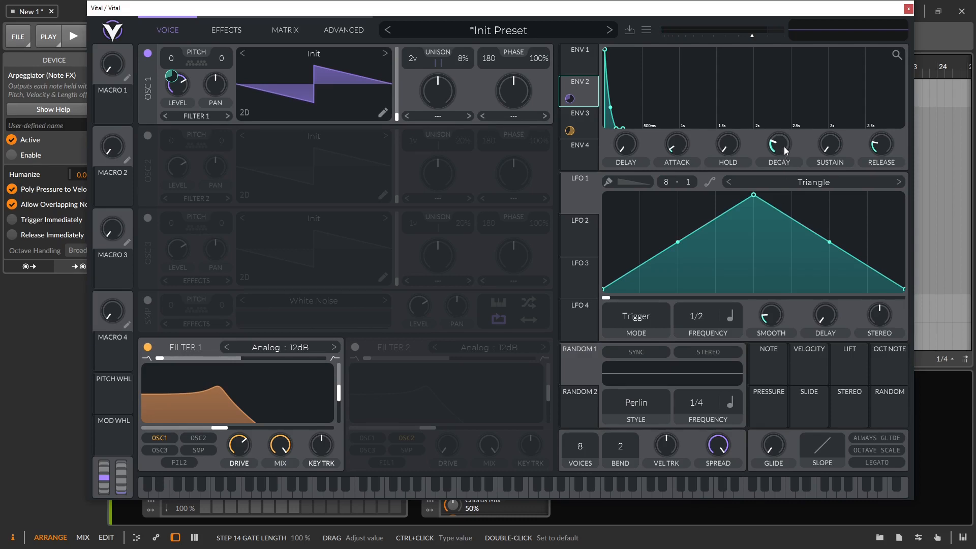
pyautogui.moveTo(781, 145); pyautogui.dragTo(792, 247)
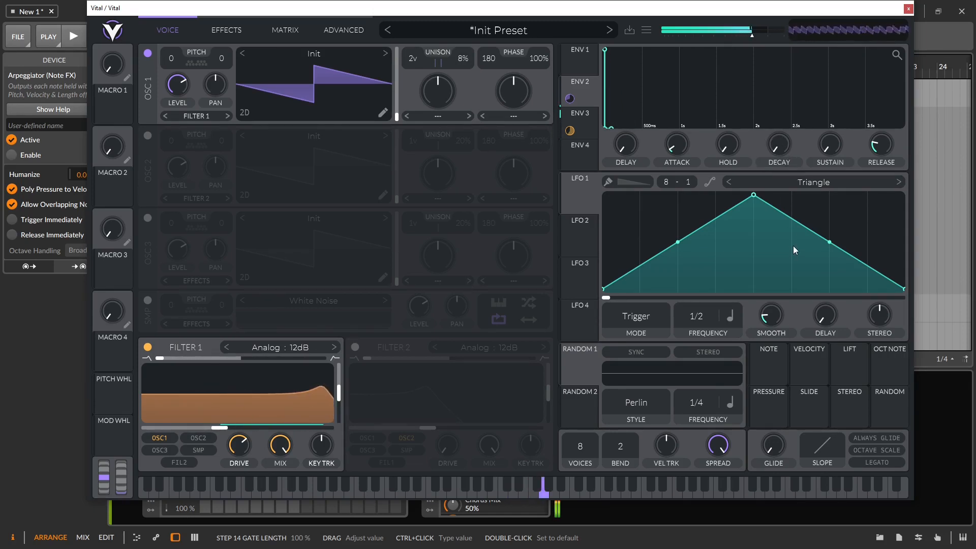
pyautogui.moveTo(783, 154); pyautogui.dragTo(780, 121)
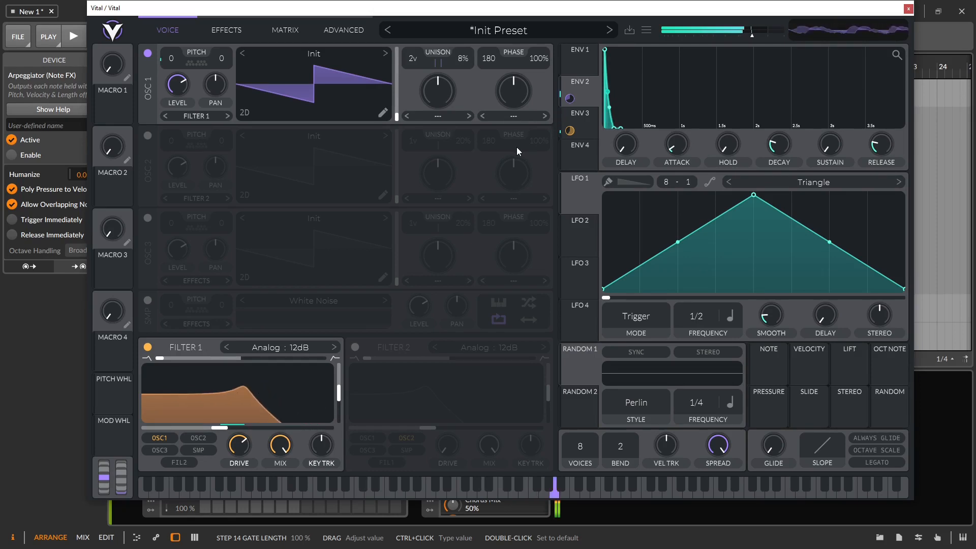
pyautogui.moveTo(772, 140); pyautogui.dragTo(772, 141)
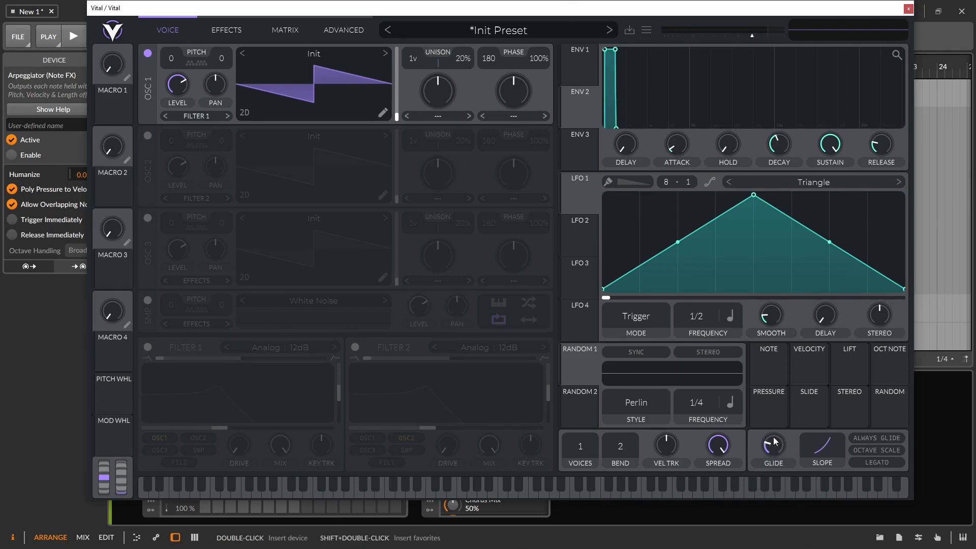
# Step: Raise the Glide knob to 0.011 seconds
pyautogui.moveTo(788, 459); pyautogui.dragTo(774, 414)
# Step: Audition a downward pitch bend and route LFO 1 to oscillator 1's tune
pyautogui.moveTo(108, 485)
pyautogui.mouseDown()
pyautogui.moveTo(105, 502)
pyautogui.moveTo(170, 460)
pyautogui.mouseUp()
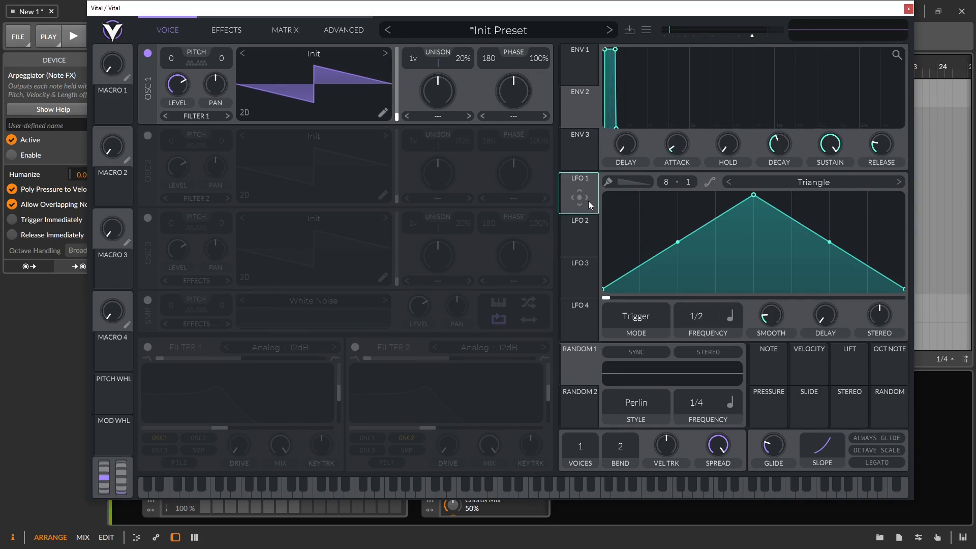
pyautogui.moveTo(576, 198); pyautogui.dragTo(219, 83)
pyautogui.click(227, 30)
pyautogui.click(288, 30)
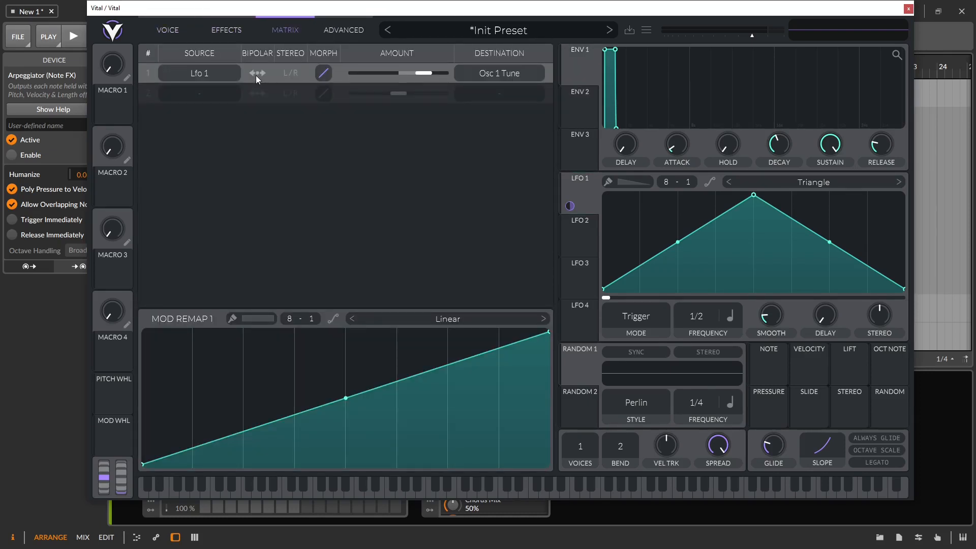
pyautogui.click(151, 29)
pyautogui.moveTo(570, 206); pyautogui.dragTo(207, 90)
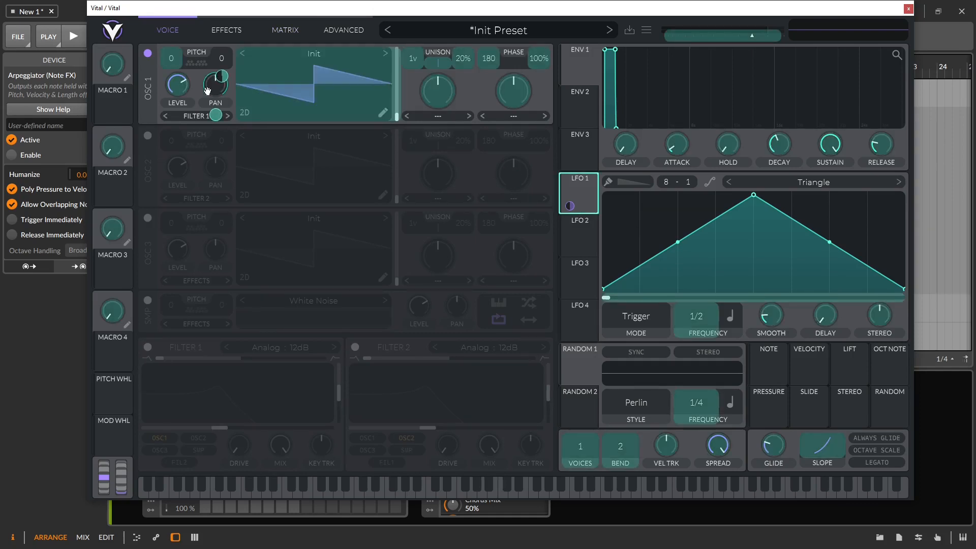
pyautogui.moveTo(532, 190); pyautogui.dragTo(502, 164)
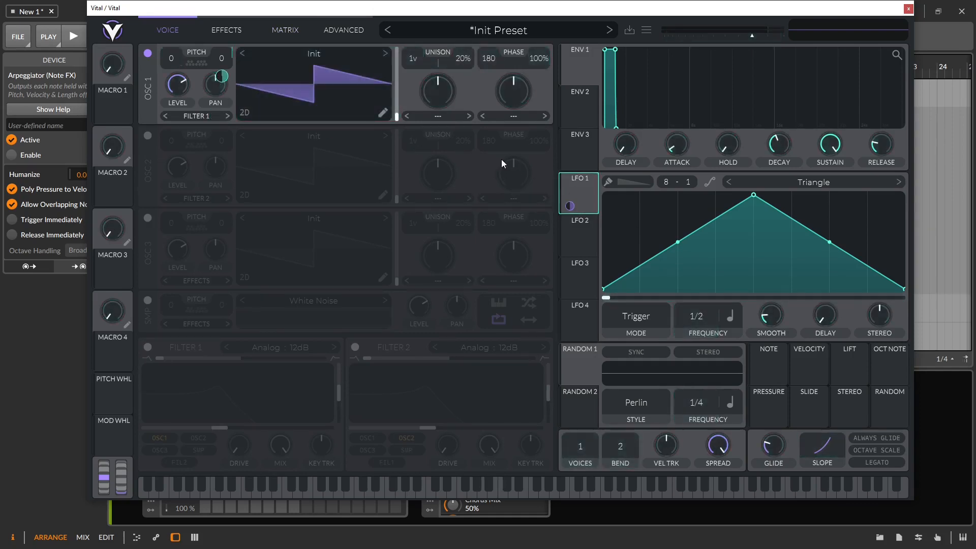
# Step: Make the LFO 1 → Osc 1 Tune routing bipolar in the modulation matrix
pyautogui.click(300, 37)
pyautogui.click(259, 73)
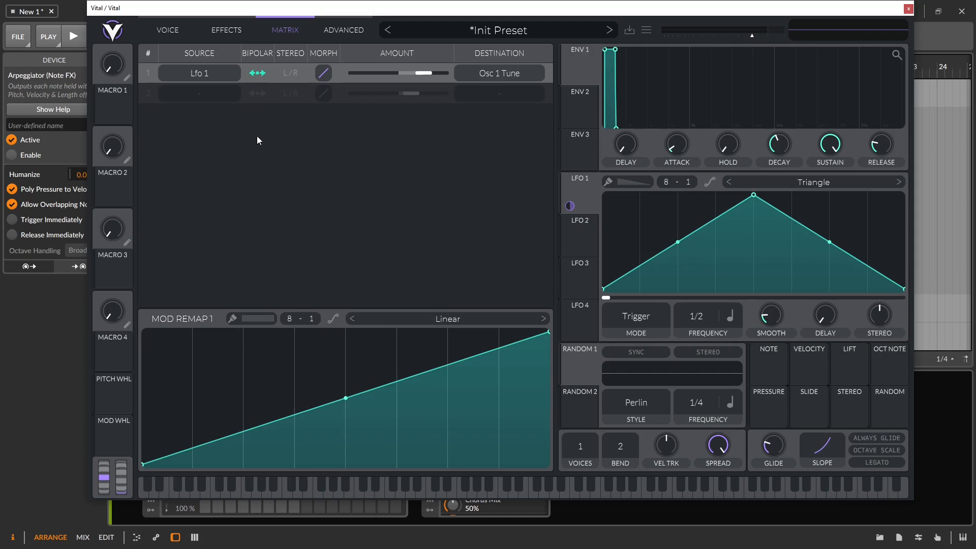
pyautogui.click(170, 34)
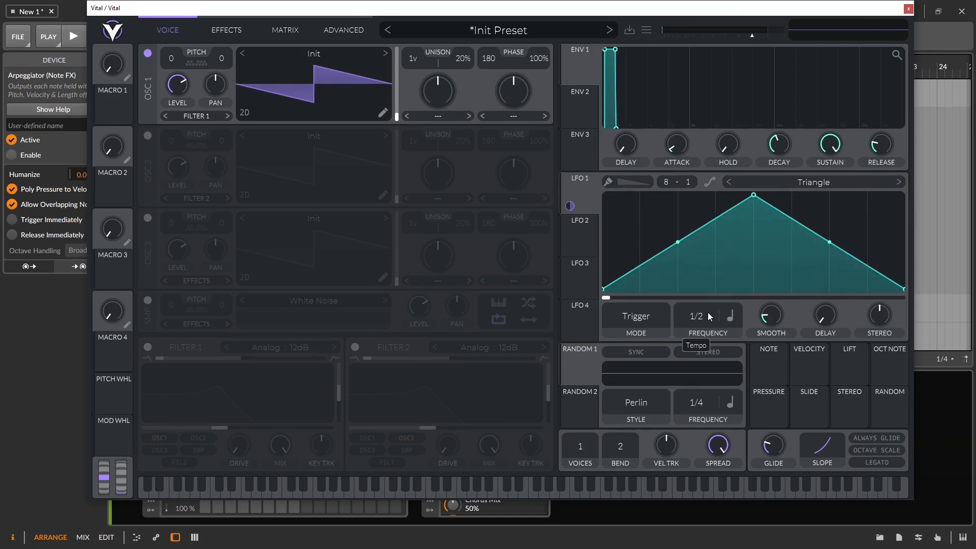
# Step: Switch LFO 1's Smooth control to Fade In at about 2 s and set its rate to 1/64
pyautogui.scroll(-1, 711, 300)
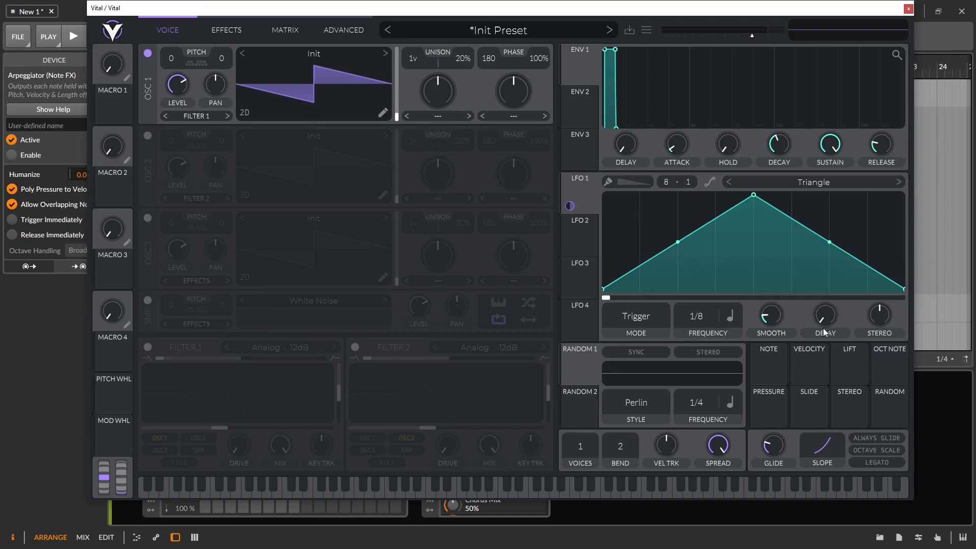
pyautogui.click(782, 334)
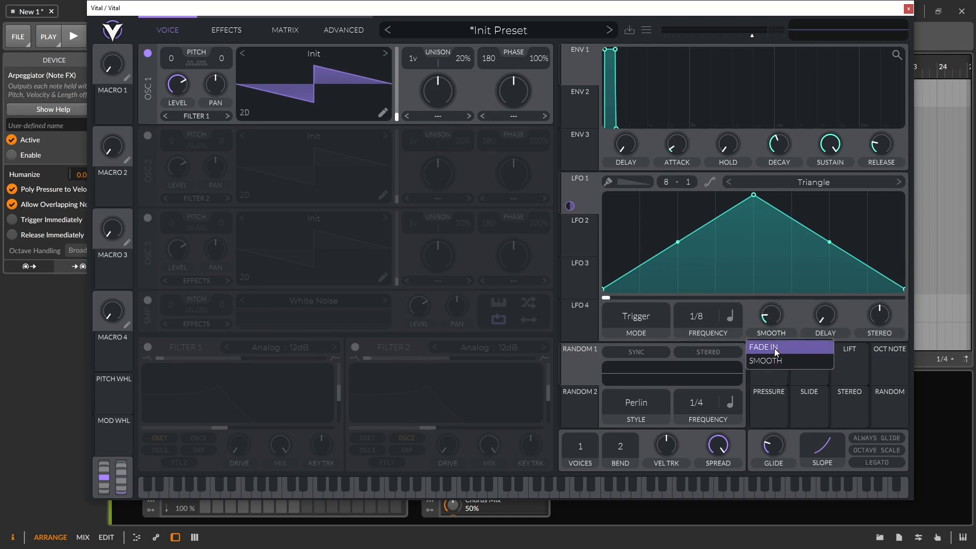
pyautogui.click(773, 349)
pyautogui.moveTo(771, 314); pyautogui.dragTo(769, 292)
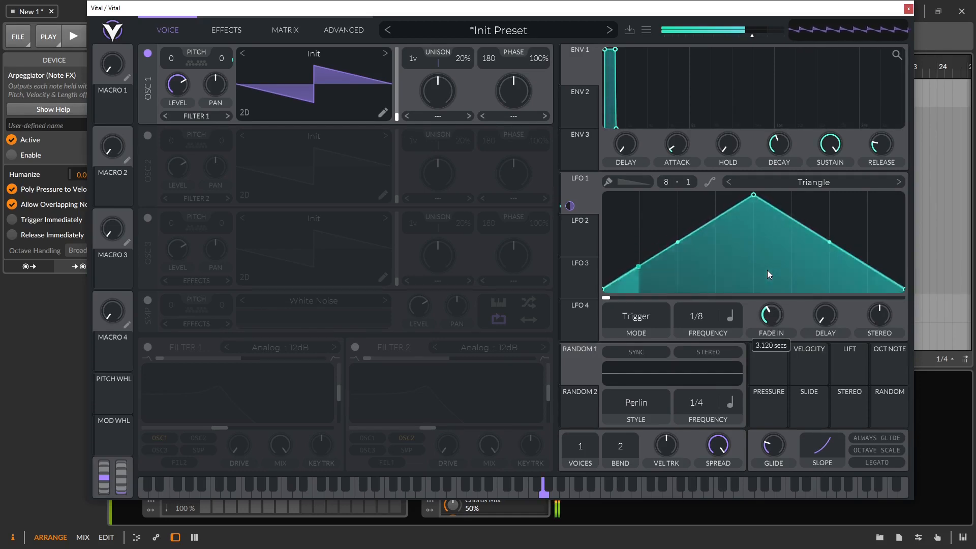
pyautogui.moveTo(767, 271); pyautogui.dragTo(768, 258)
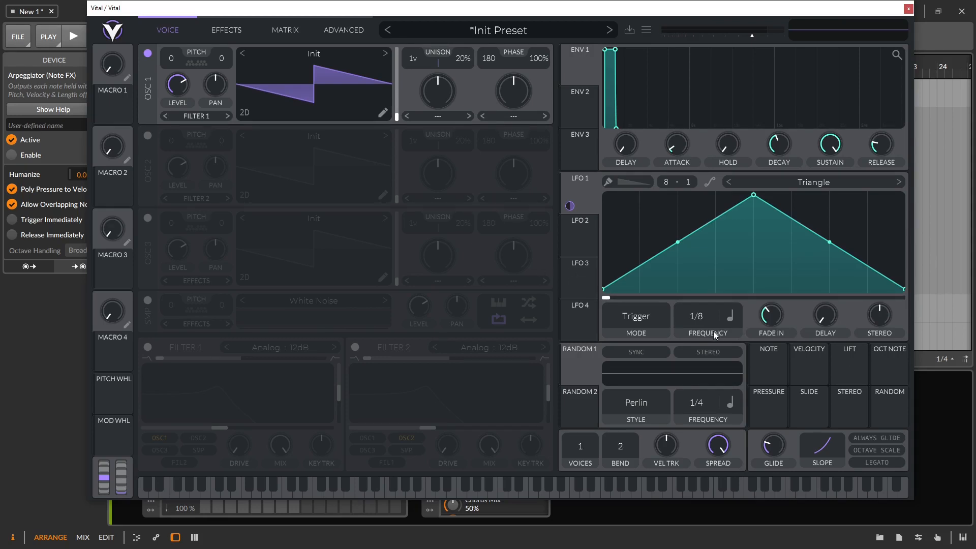
pyautogui.moveTo(698, 319); pyautogui.dragTo(690, 241)
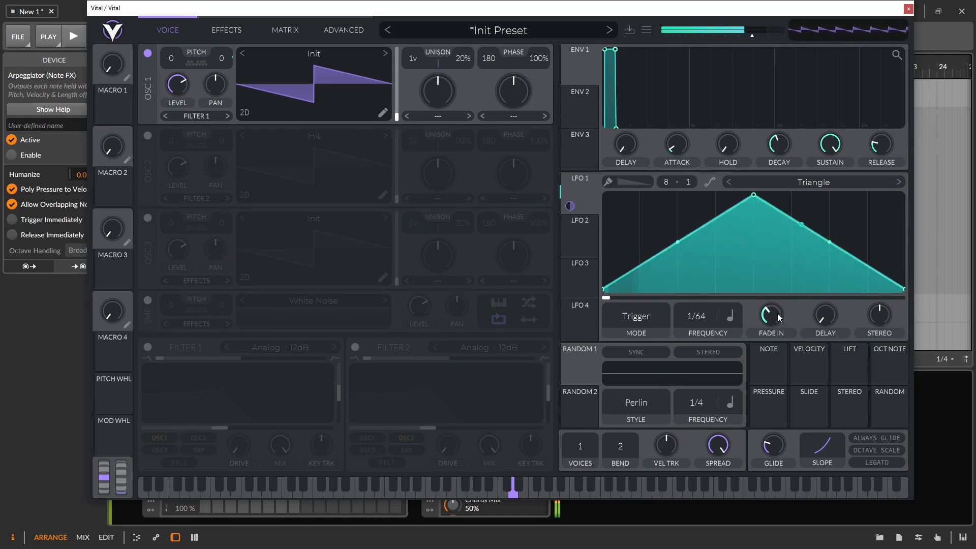
pyautogui.moveTo(777, 313); pyautogui.dragTo(778, 331)
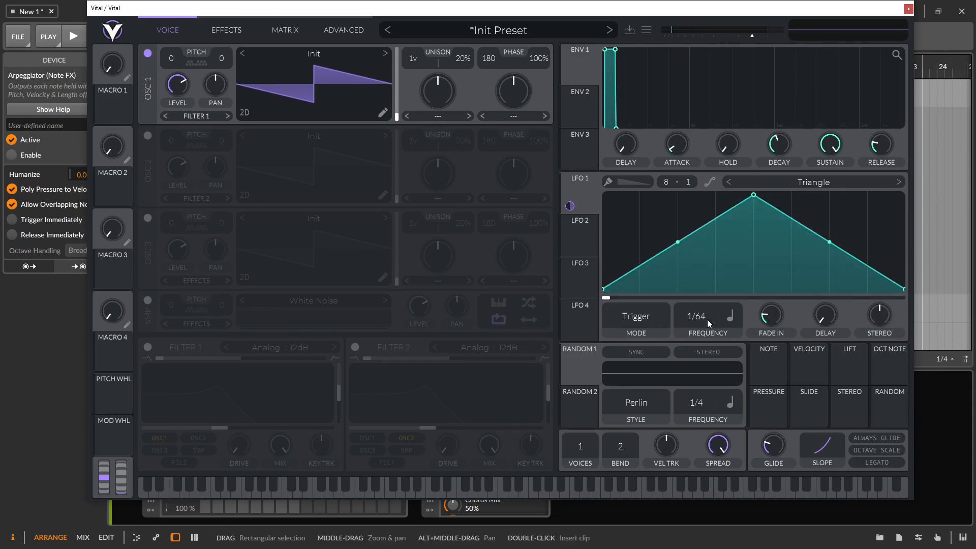
# Step: Switch LFO 1 to Keytrack sync and try transpose values, ending around -27
pyautogui.click(729, 319)
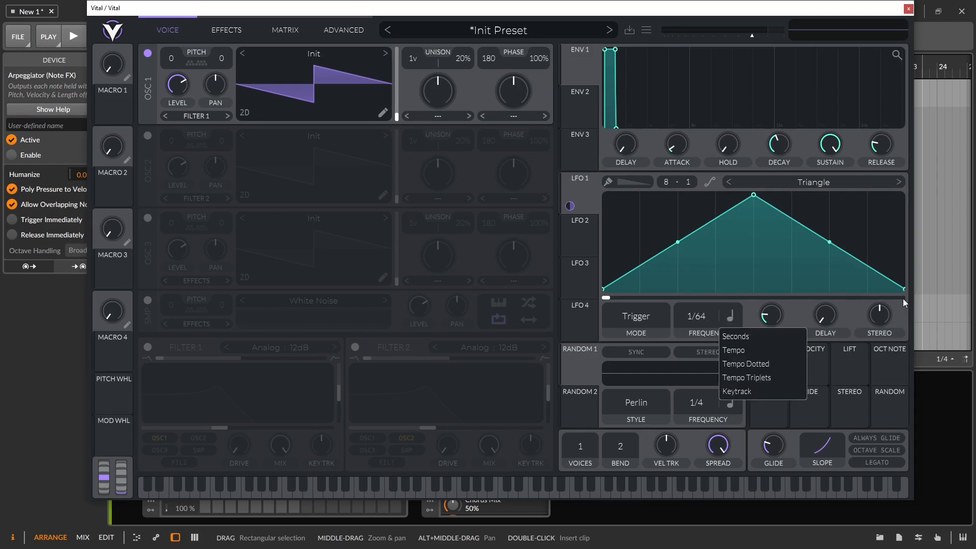
pyautogui.click(739, 394)
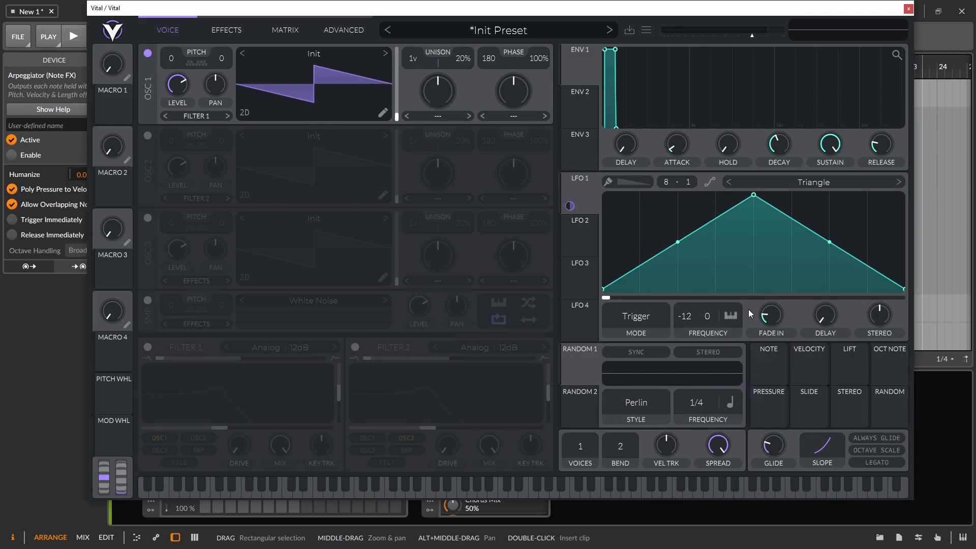
pyautogui.moveTo(686, 316); pyautogui.dragTo(675, 242)
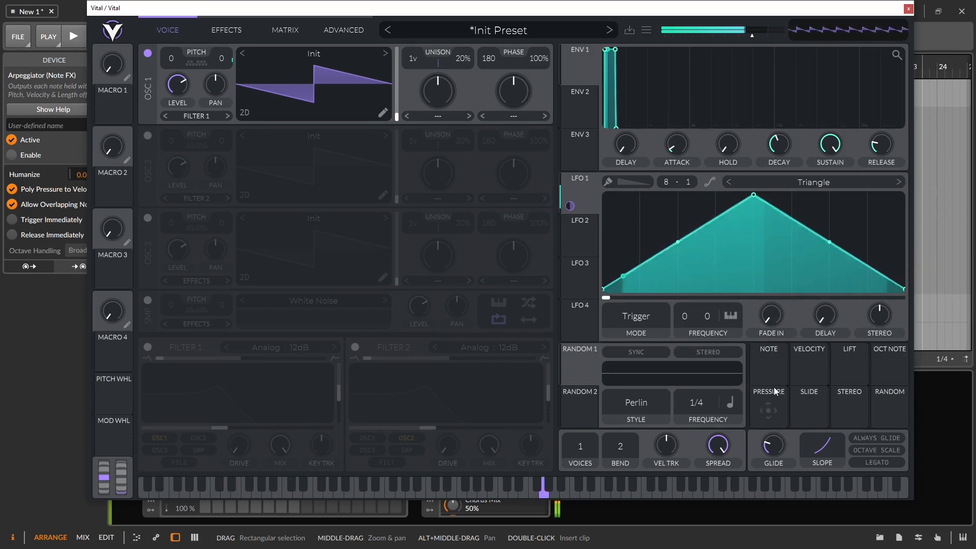
pyautogui.moveTo(570, 206); pyautogui.dragTo(172, 76)
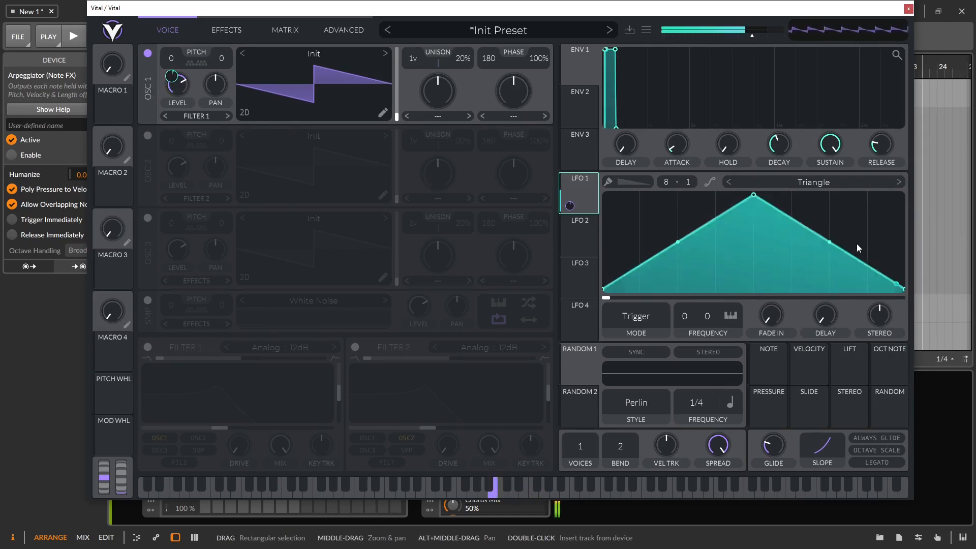
pyautogui.moveTo(684, 319); pyautogui.dragTo(683, 379)
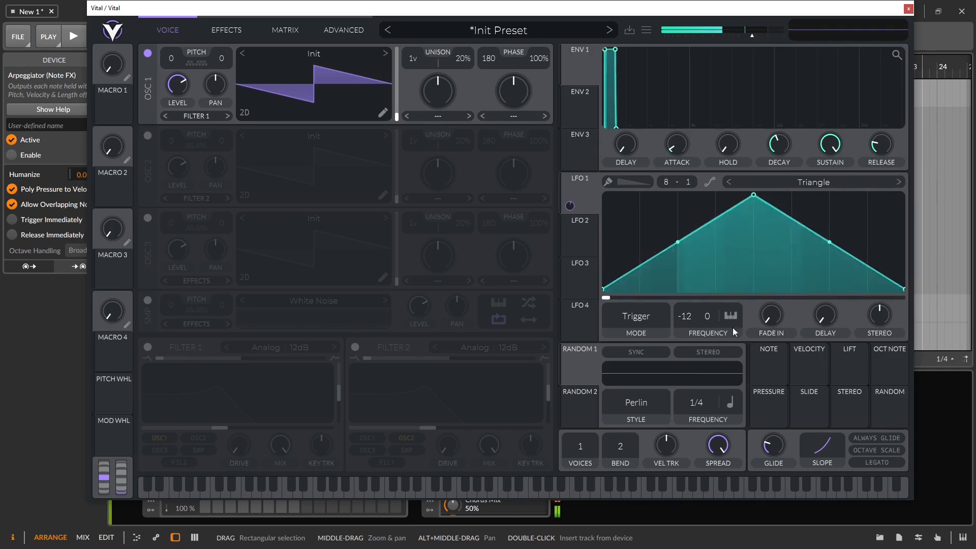
pyautogui.moveTo(707, 319); pyautogui.dragTo(719, 436)
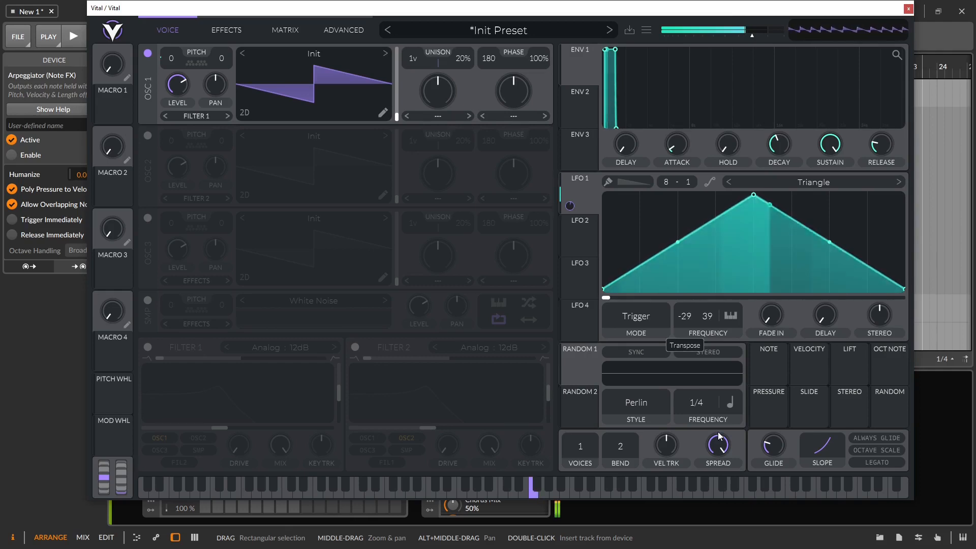
pyautogui.moveTo(691, 319)
pyautogui.mouseDown()
pyautogui.moveTo(679, 81)
pyautogui.moveTo(700, 325)
pyautogui.mouseUp()
pyautogui.moveTo(696, 380); pyautogui.dragTo(702, 362)
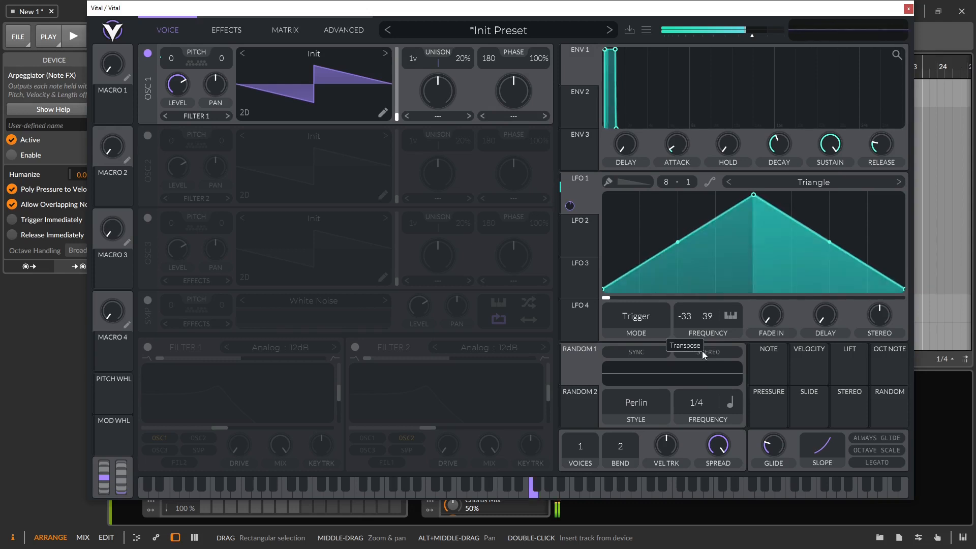
pyautogui.moveTo(702, 351); pyautogui.dragTo(705, 320)
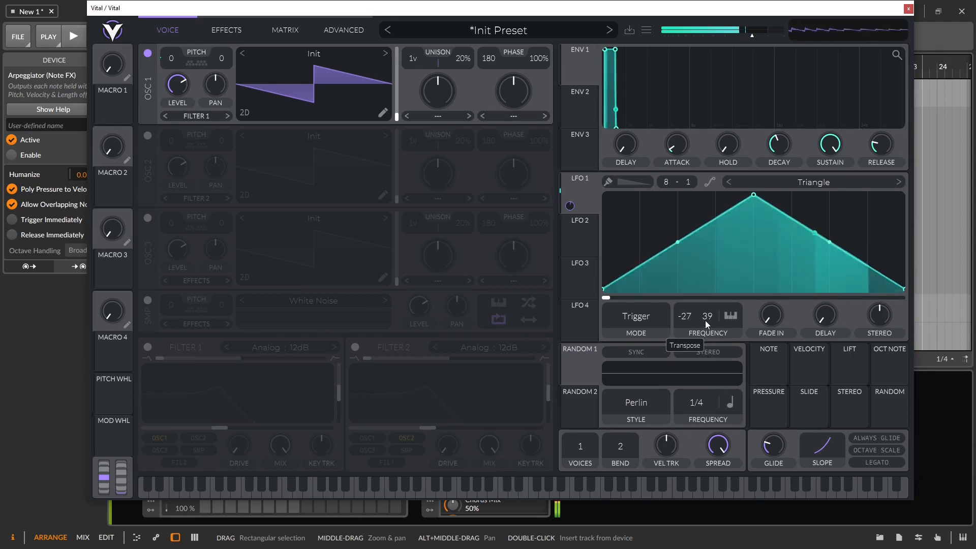
# Step: Return LFO 1 to tempo-synced 1/8 and view its Osc 1 routing in the modulation matrix
pyautogui.click(732, 316)
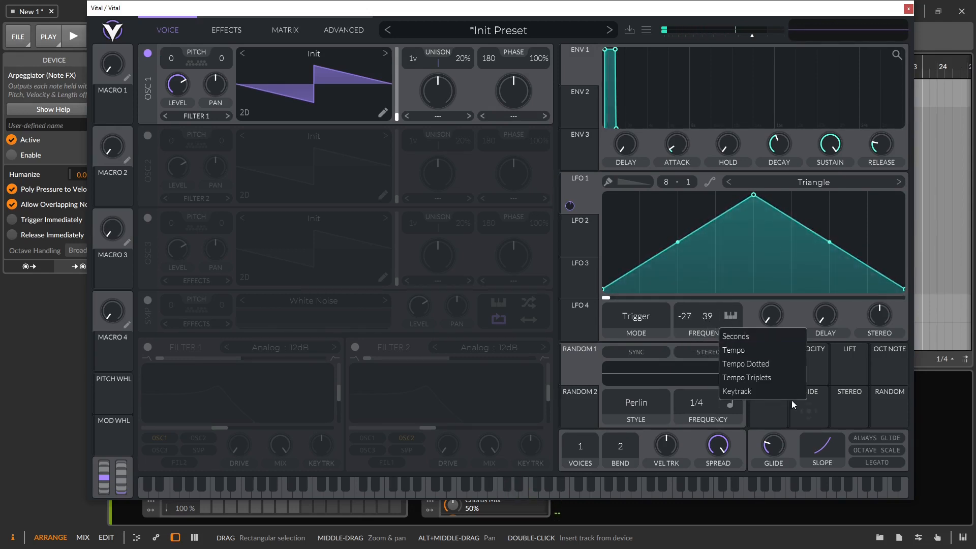
pyautogui.click(743, 351)
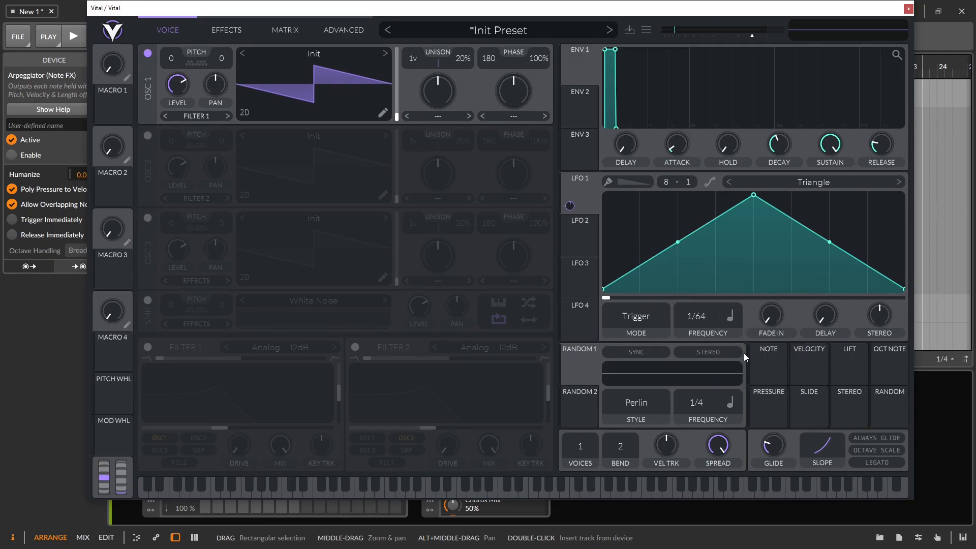
pyautogui.moveTo(695, 314); pyautogui.dragTo(712, 362)
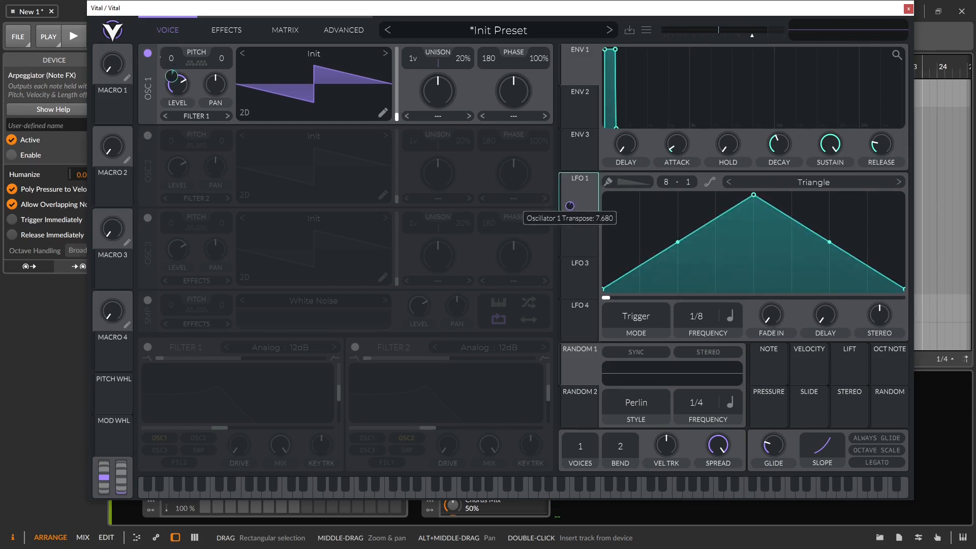
pyautogui.moveTo(568, 185); pyautogui.dragTo(226, 59)
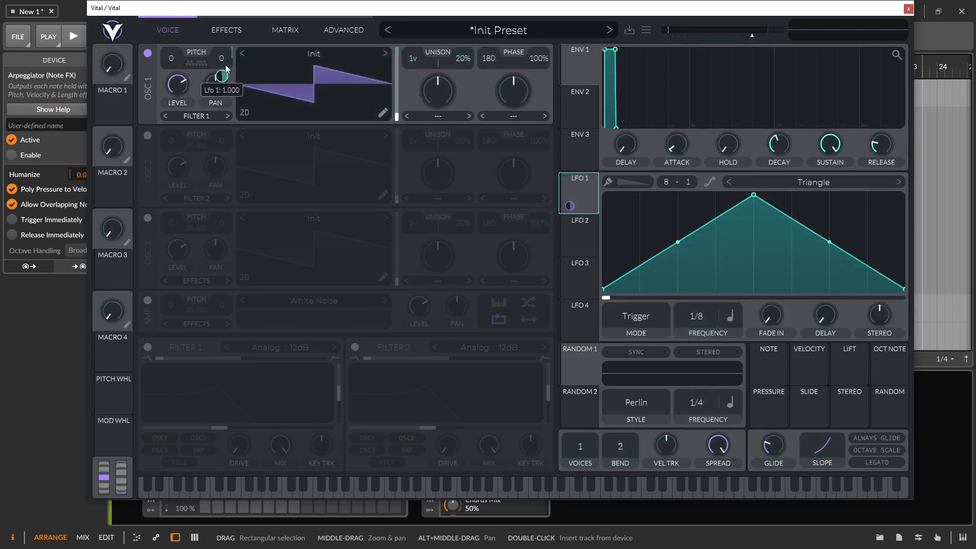
pyautogui.click(235, 29)
pyautogui.click(288, 32)
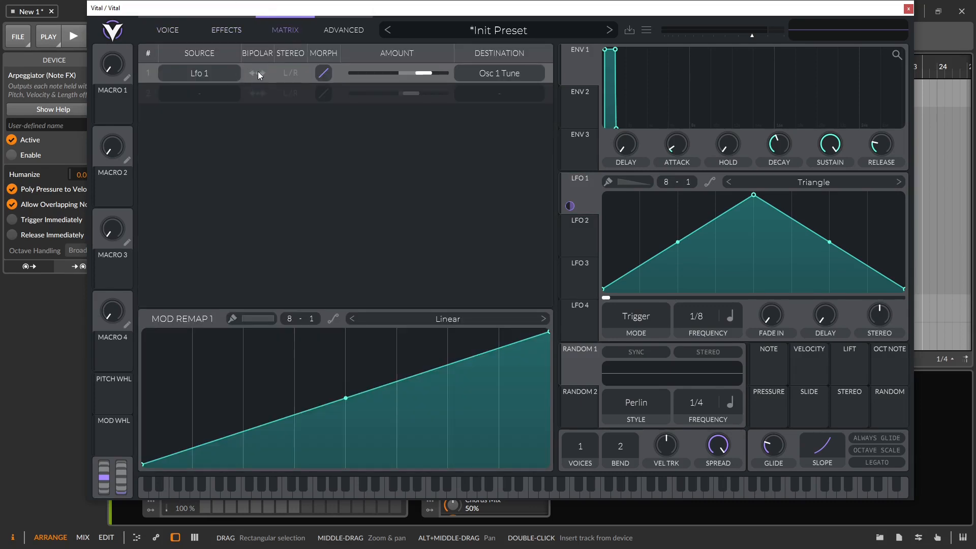
# Step: Give LFO 1 a slight fade-in, slow it to a 2/1 rate, and route it to oscillator 1
pyautogui.click(167, 29)
pyautogui.moveTo(775, 321); pyautogui.dragTo(761, 258)
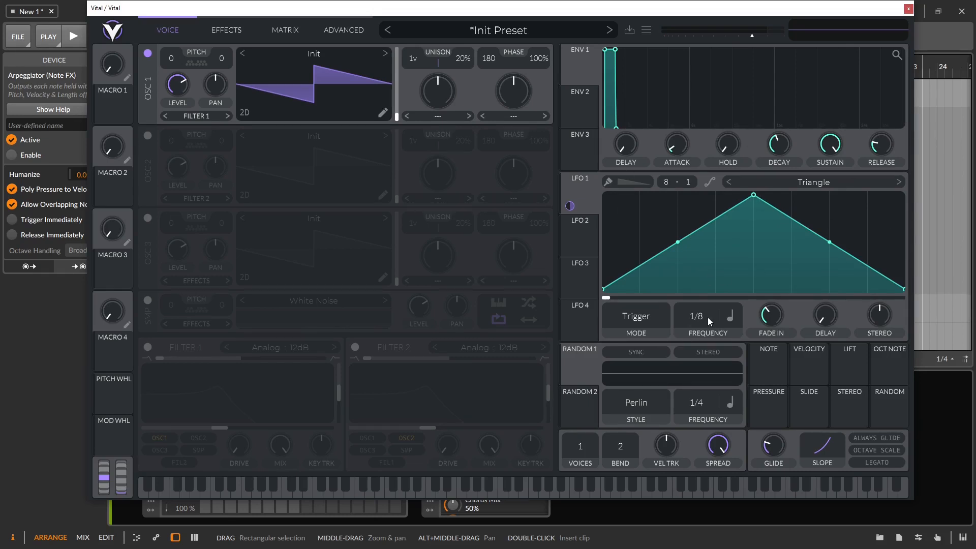
pyautogui.moveTo(709, 272); pyautogui.dragTo(711, 333)
pyautogui.moveTo(701, 322); pyautogui.dragTo(702, 347)
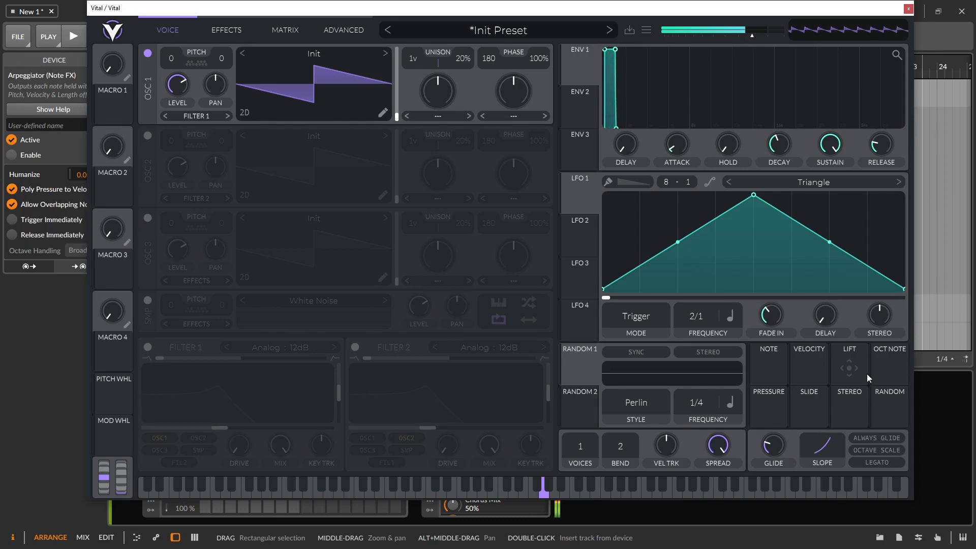
pyautogui.moveTo(580, 209); pyautogui.dragTo(225, 81)
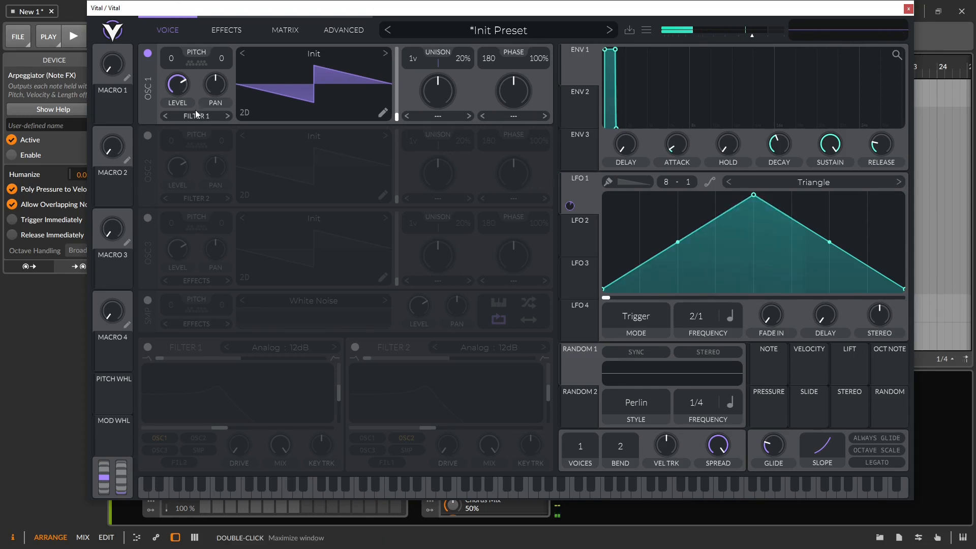
# Step: Turn on oscillator 2, set polyphony to 8 voices, and move Vital aside to reveal the arrangement
pyautogui.click(146, 136)
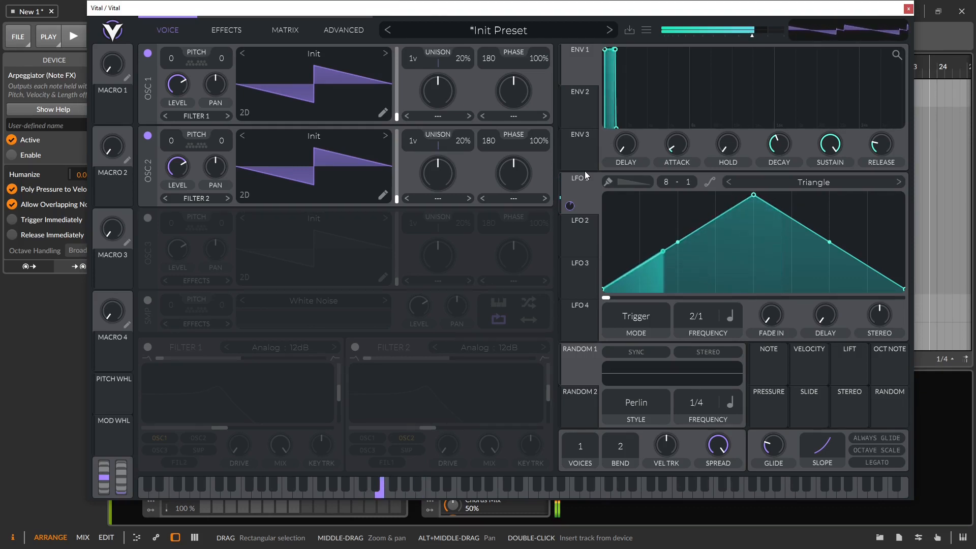
pyautogui.moveTo(591, 222)
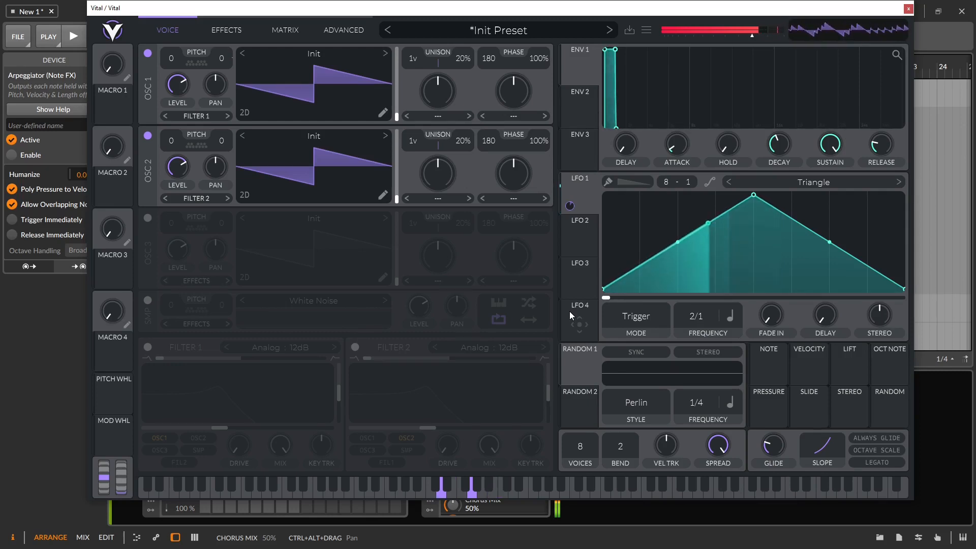
pyautogui.moveTo(302, 10); pyautogui.dragTo(692, 27)
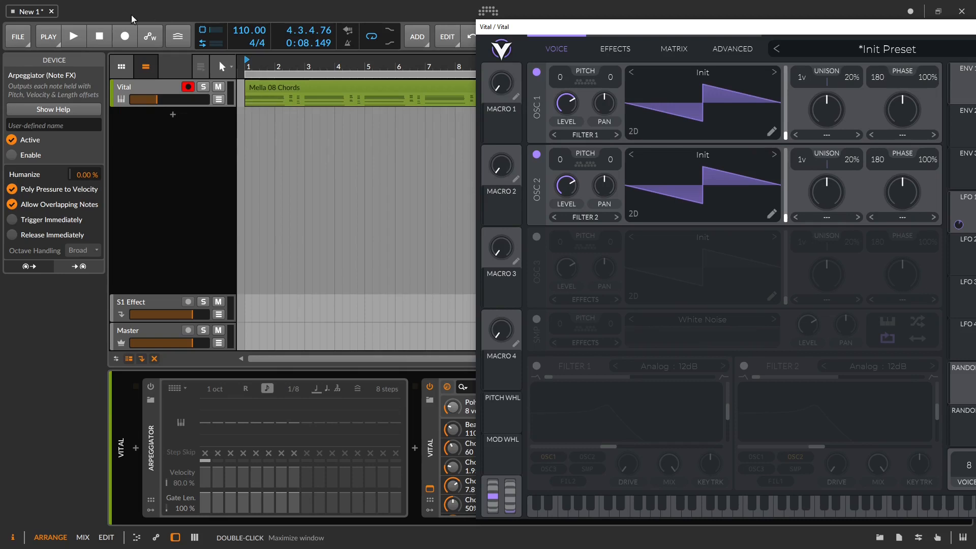
# Step: Bring Vital back into view and lengthen ENV 1 attack, decay and release (about 0.668 s) while auditioning
pyautogui.press('space')
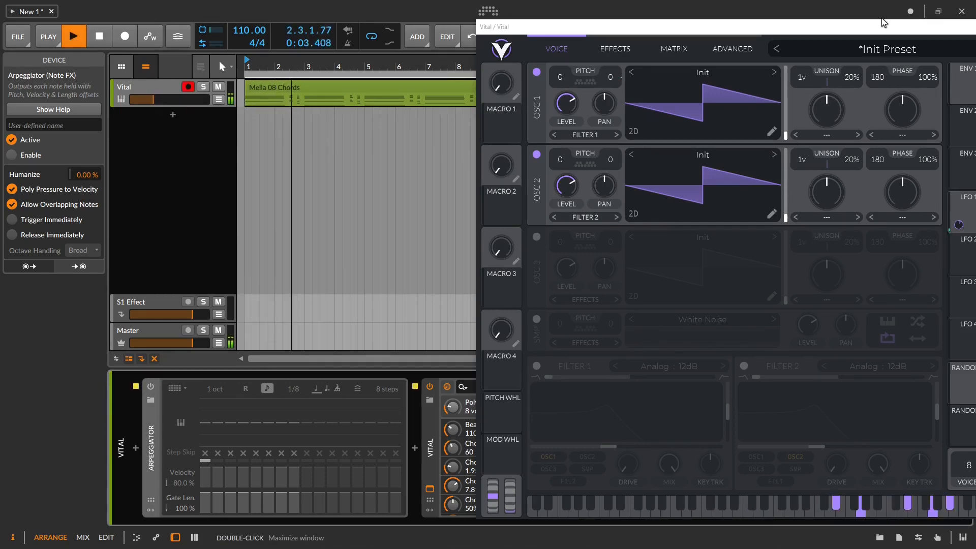
pyautogui.moveTo(876, 27); pyautogui.dragTo(522, 24)
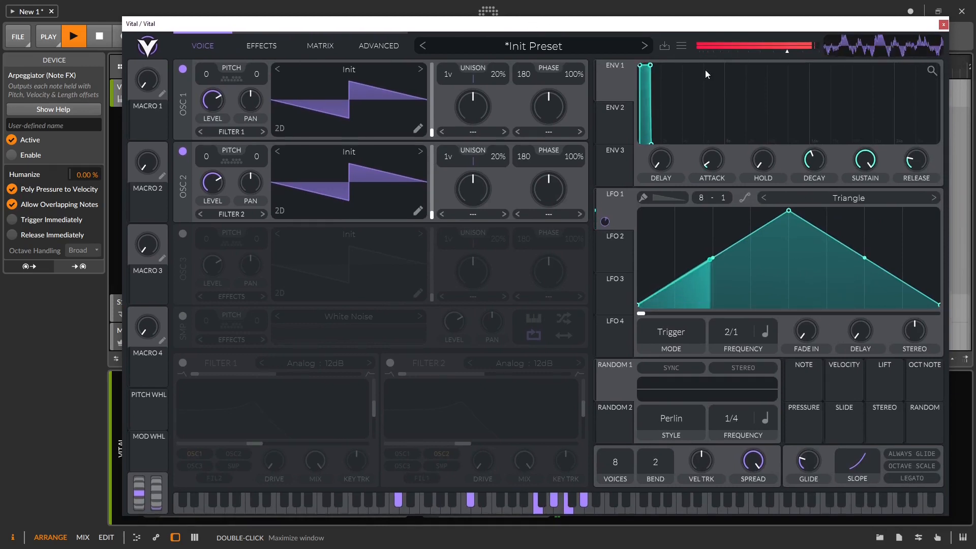
pyautogui.press('space')
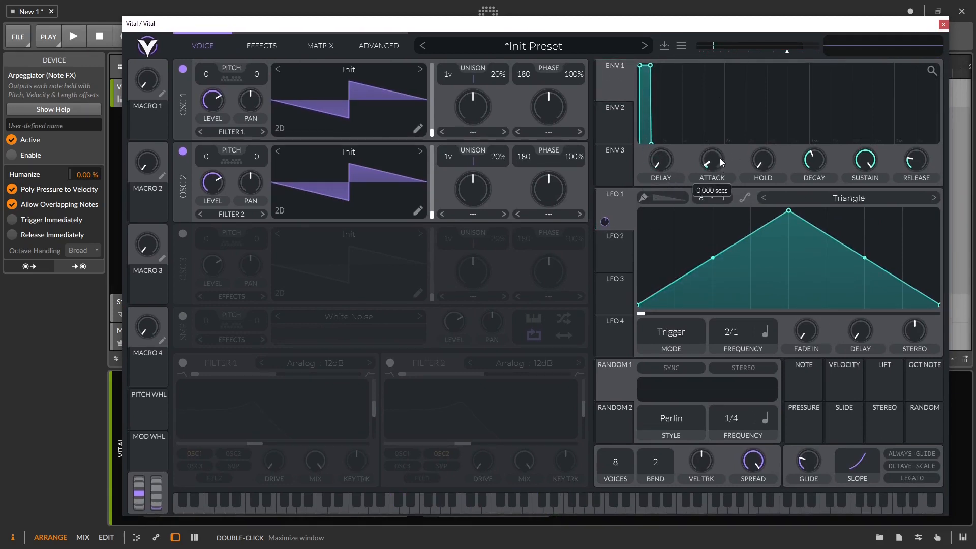
pyautogui.moveTo(722, 162); pyautogui.dragTo(700, 120)
pyautogui.press('space')
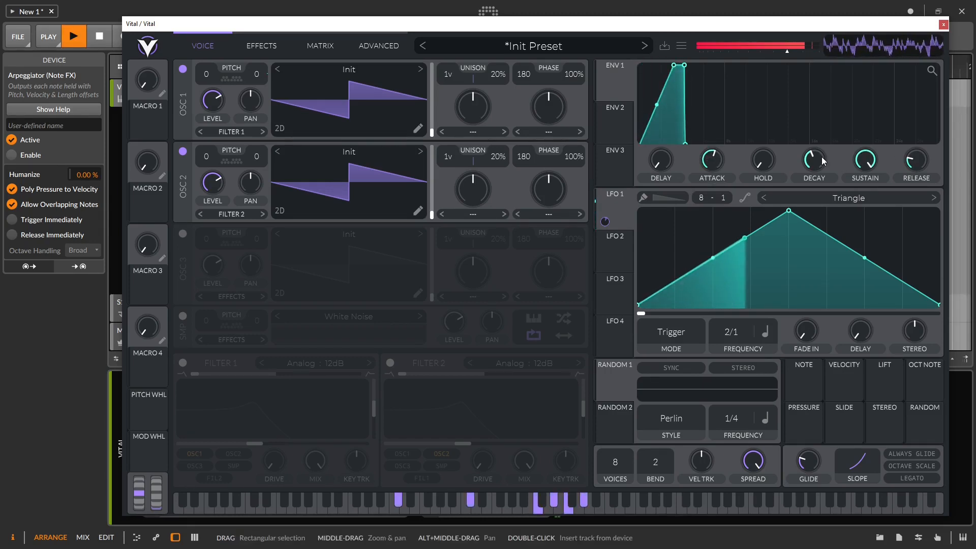
pyautogui.moveTo(821, 158); pyautogui.dragTo(816, 144)
pyautogui.moveTo(929, 165); pyautogui.dragTo(922, 152)
# Step: Shorten ENV 1 attack again and switch on Filter 1 with cutoff near 21.97 Hz
pyautogui.moveTo(714, 160); pyautogui.dragTo(715, 172)
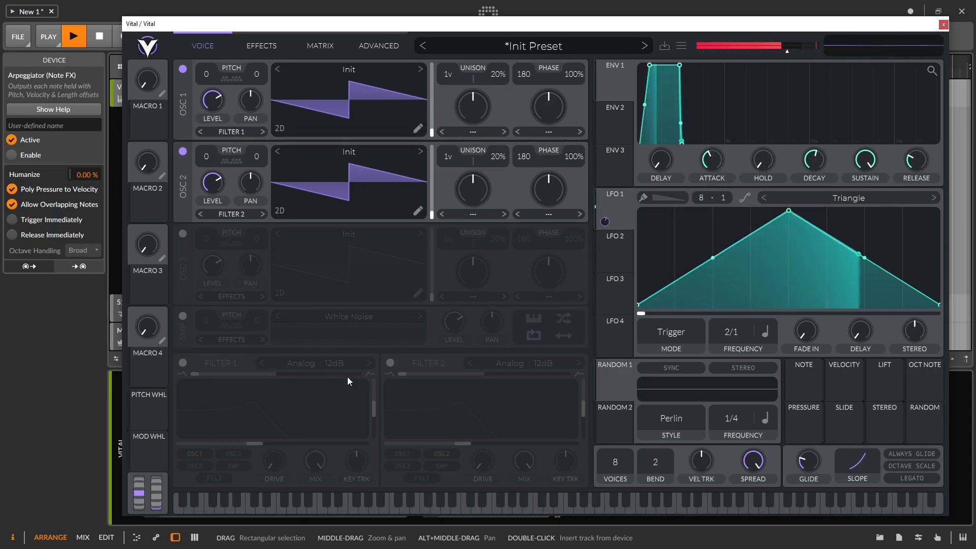
pyautogui.click(182, 363)
pyautogui.moveTo(249, 446); pyautogui.dragTo(188, 457)
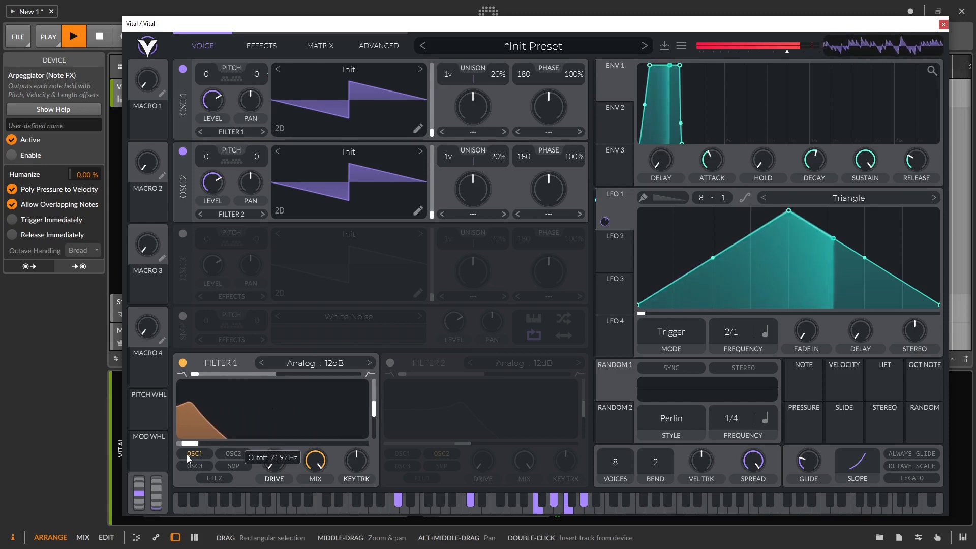
# Step: Send OSC 2 into Filter 1, assign ENV 1 to the filter cutoff, and settle cutoff at 154 Hz
pyautogui.click(238, 215)
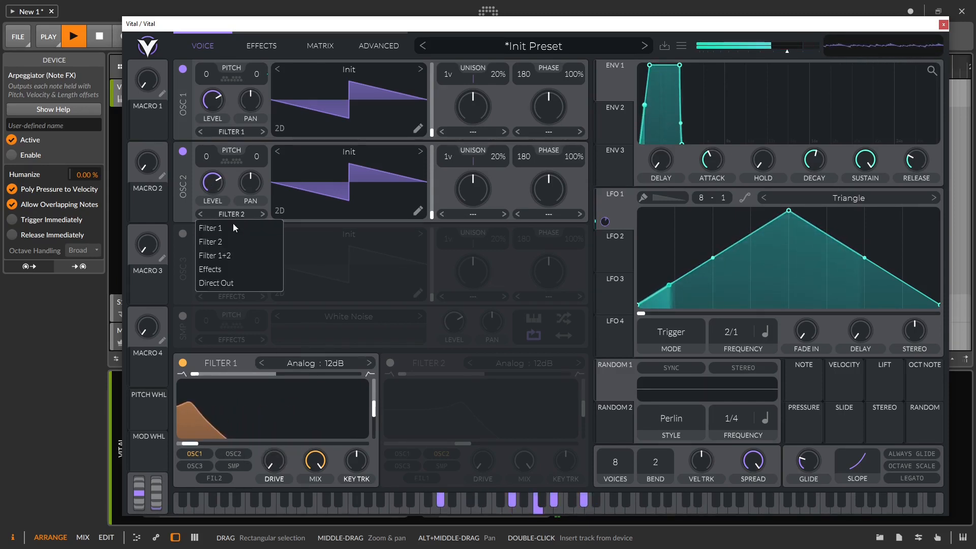
pyautogui.click(233, 229)
pyautogui.moveTo(193, 447); pyautogui.dragTo(262, 446)
pyautogui.moveTo(617, 84); pyautogui.dragTo(272, 409)
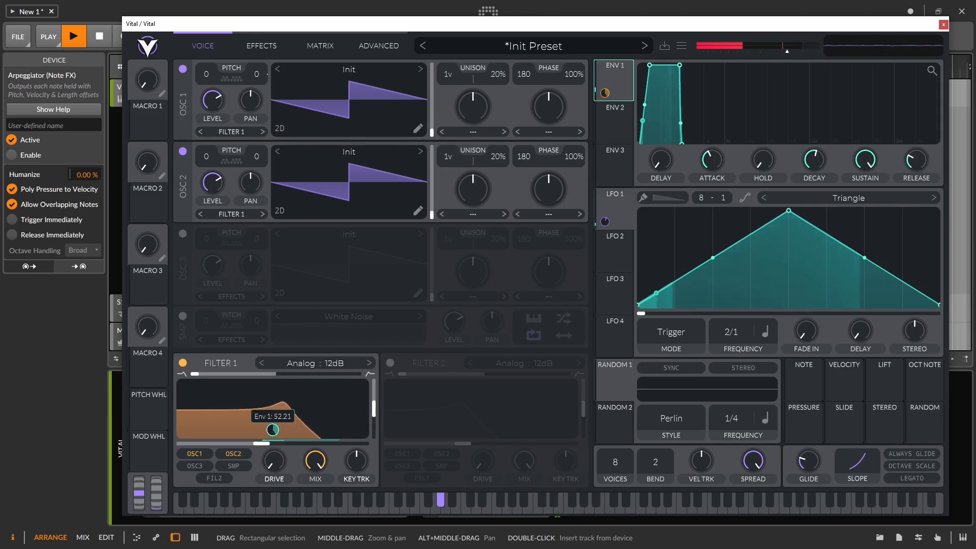
pyautogui.moveTo(261, 444); pyautogui.dragTo(228, 448)
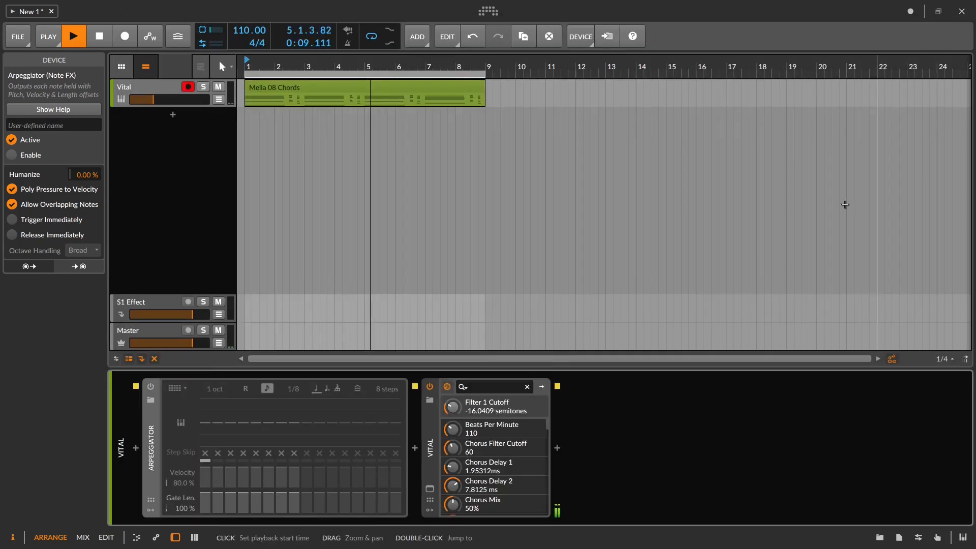
# Step: Swap in the Starmech clip from the clip browser, return to Vital's oscillator page, and open LFO 1's modes
pyautogui.click(943, 24)
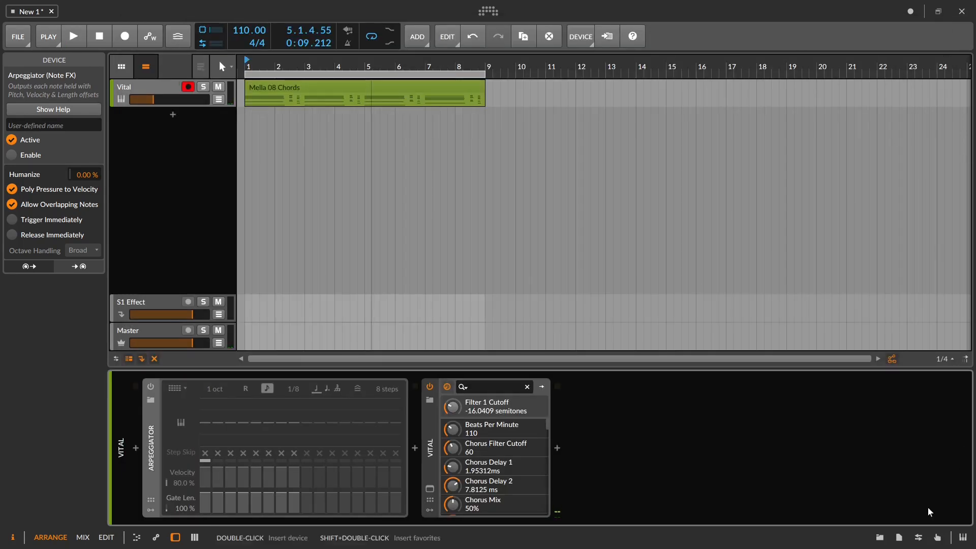
pyautogui.click(880, 537)
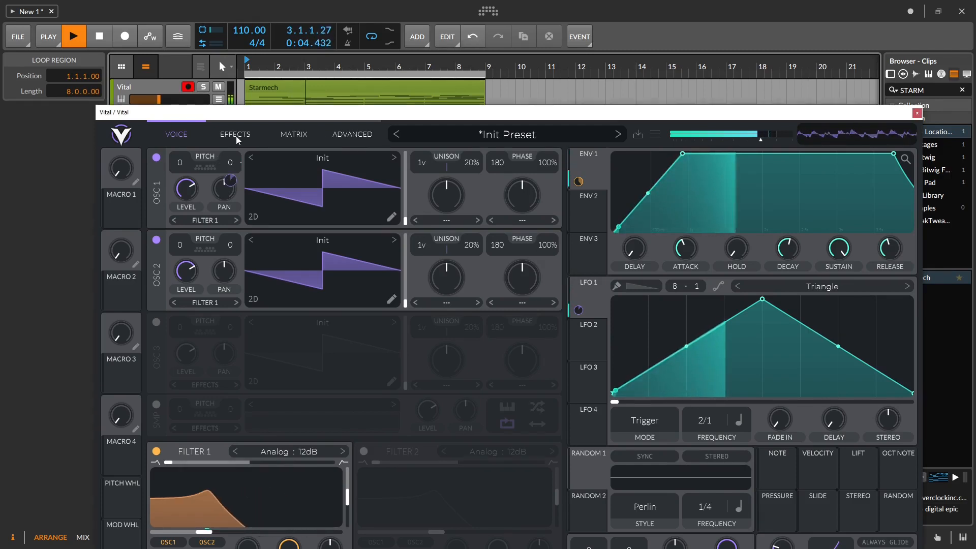
pyautogui.click(256, 134)
pyautogui.click(176, 135)
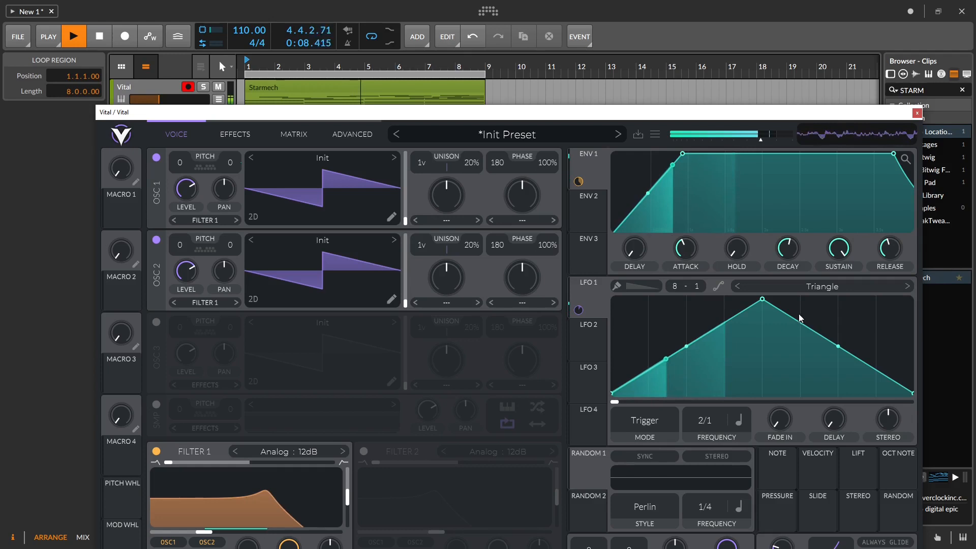
pyautogui.click(659, 433)
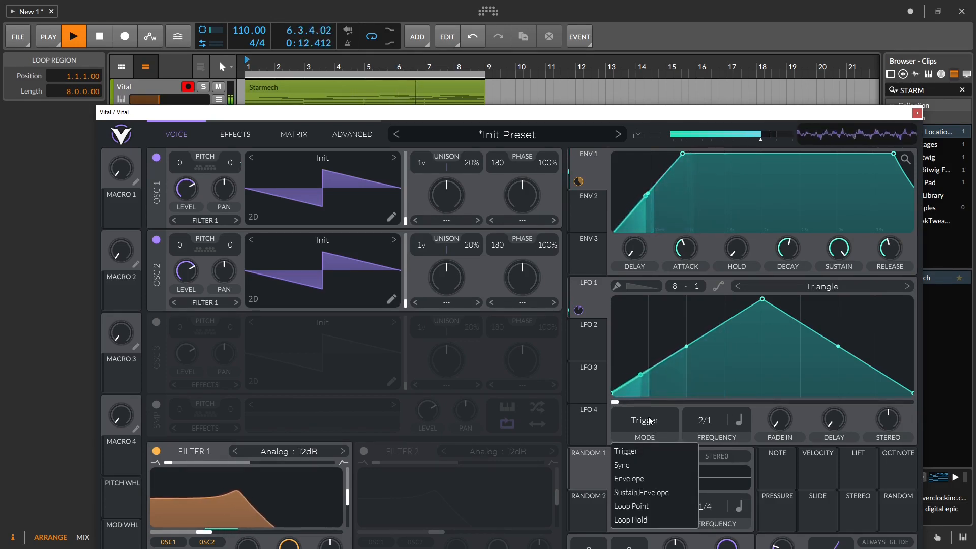
# Step: Set LFO 1 to Sync mode and give oscillator 1 two unison voices with 5% detune
pyautogui.click(630, 464)
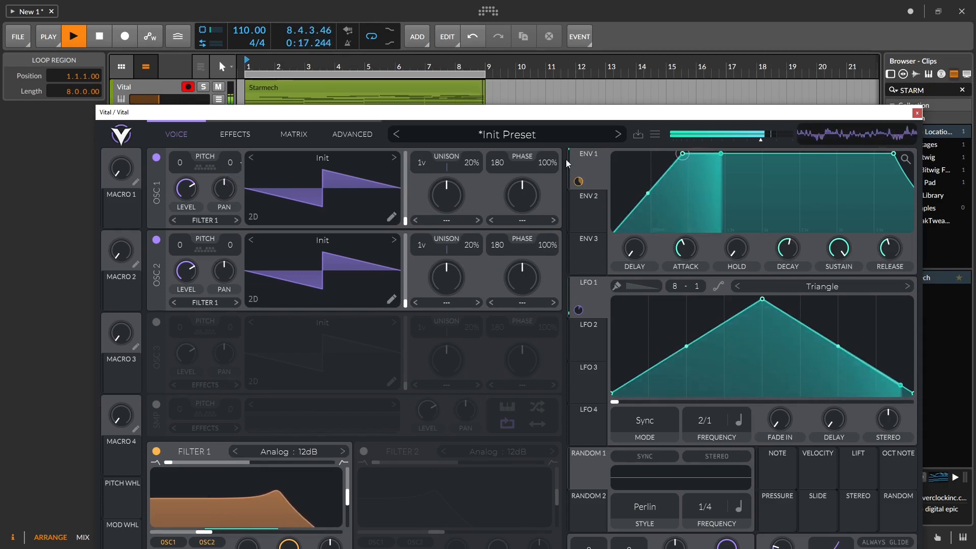
pyautogui.moveTo(417, 165); pyautogui.dragTo(468, 191)
pyautogui.moveTo(422, 249); pyautogui.dragTo(470, 272)
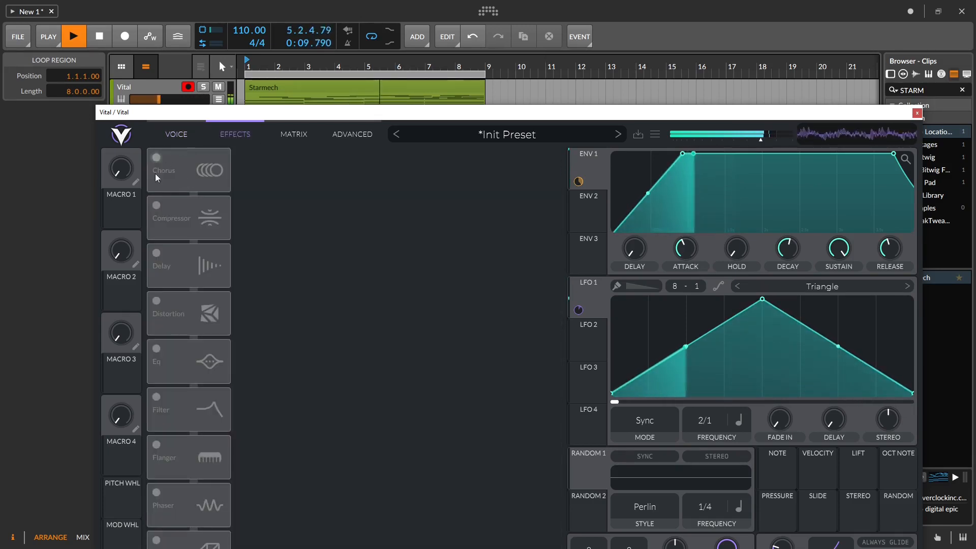
# Step: Power on the Delay and Reverb effects, then go back to the oscillator page
pyautogui.click(156, 253)
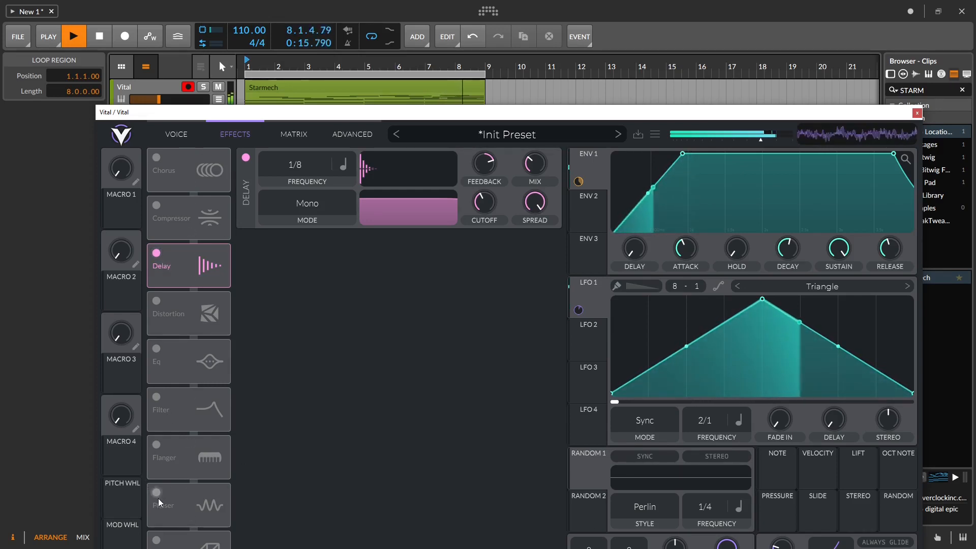
pyautogui.click(156, 539)
pyautogui.moveTo(600, 112); pyautogui.dragTo(578, 28)
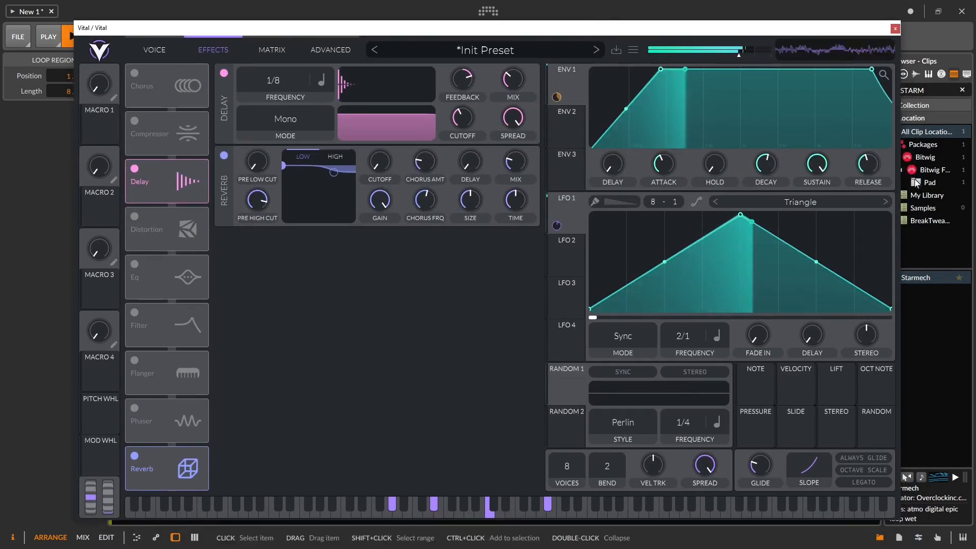
pyautogui.click(146, 47)
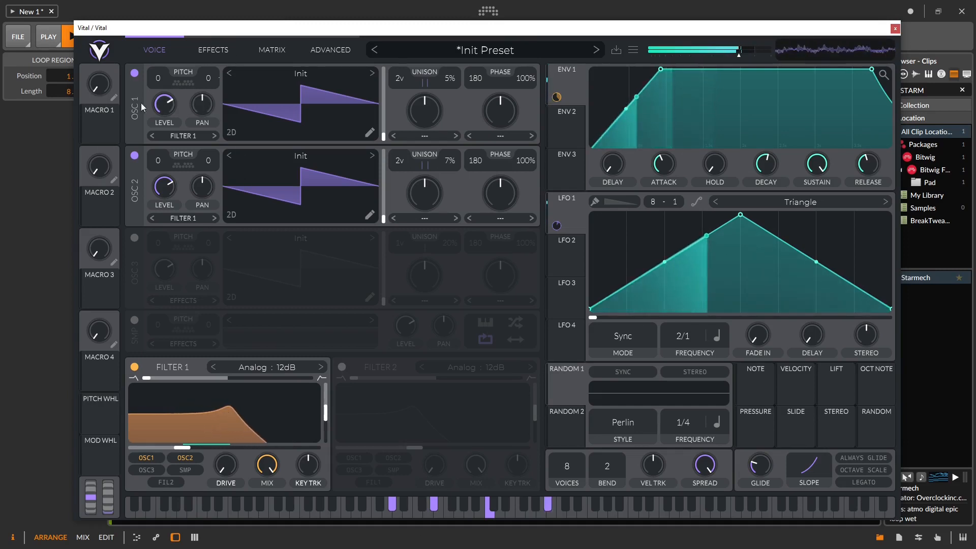
# Step: Adjust LFO 1's modulation amount on oscillator 1 tune, stop playback, and view the effects page
pyautogui.moveTo(557, 227); pyautogui.dragTo(557, 216)
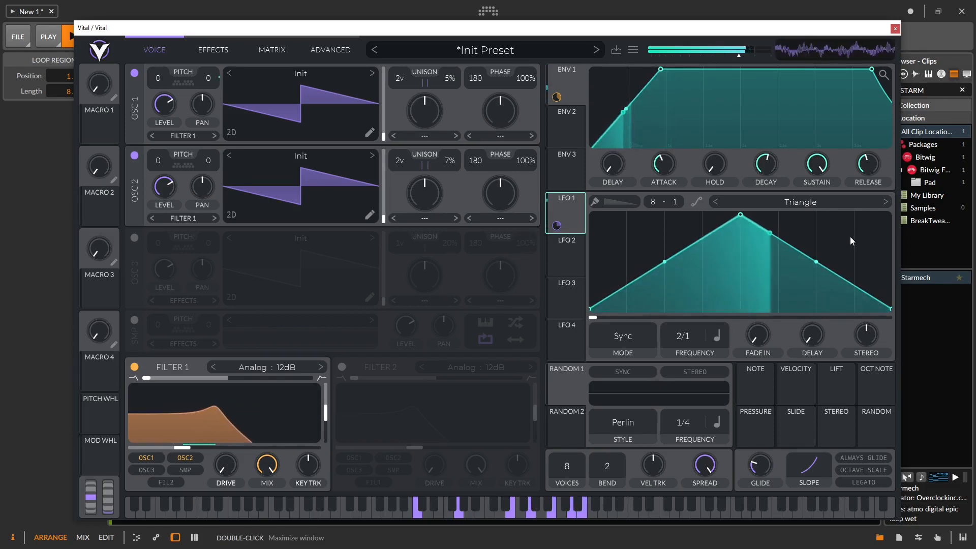
pyautogui.moveTo(557, 229)
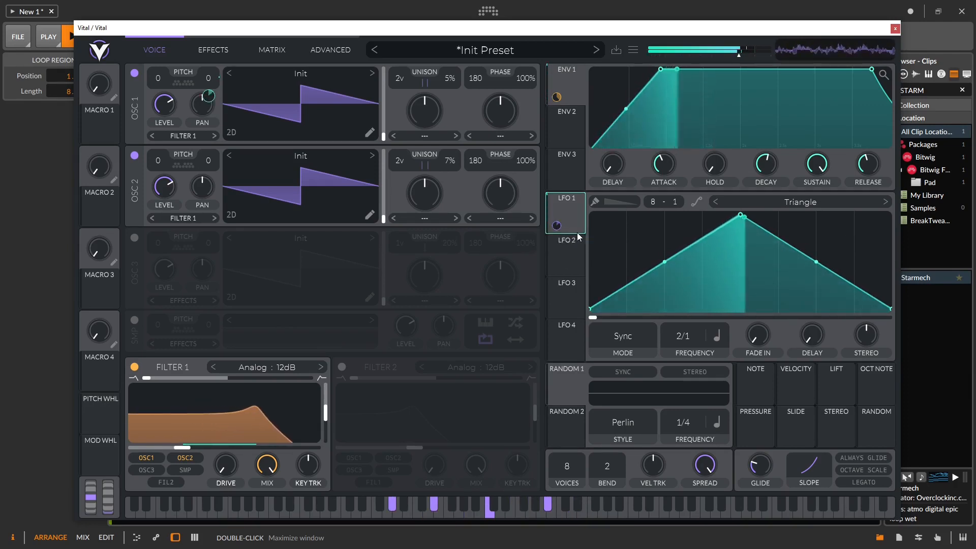
pyautogui.press('space')
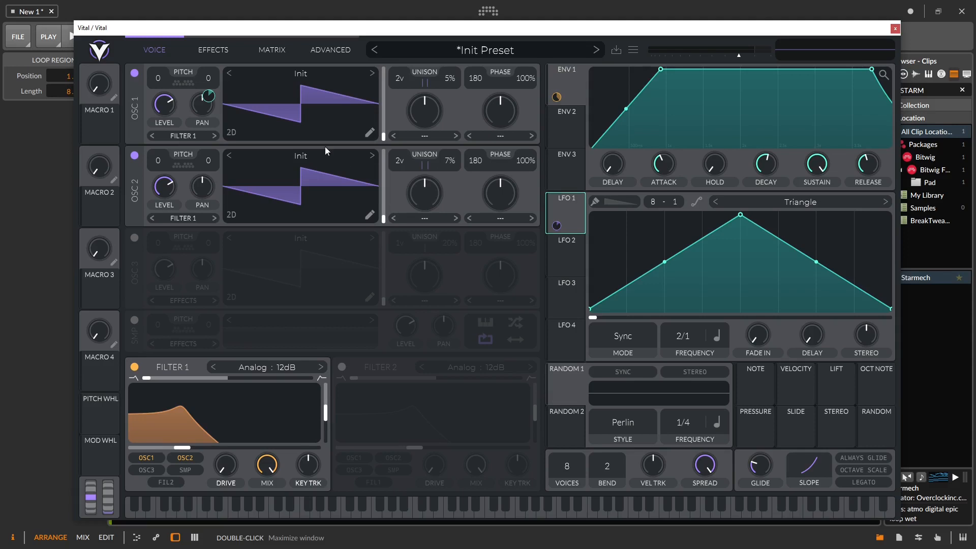
pyautogui.click(220, 50)
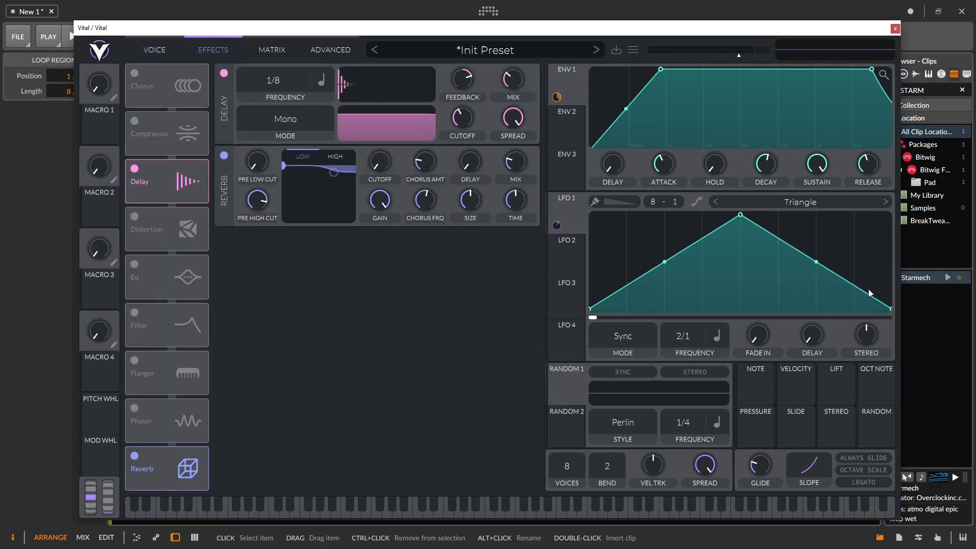
# Step: Switch Vital to the VOICE page showing both layered saw oscillators
pyautogui.click(162, 50)
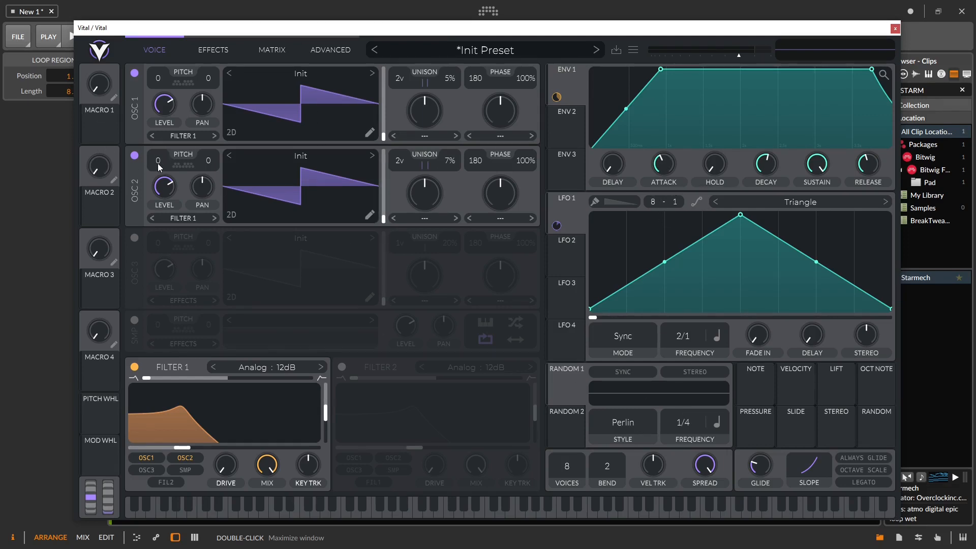
# Step: Transpose oscillator 2 up 12 and give it a square wave from Basic Shapes
pyautogui.moveTo(156, 134); pyautogui.dragTo(152, 95)
pyautogui.click(372, 156)
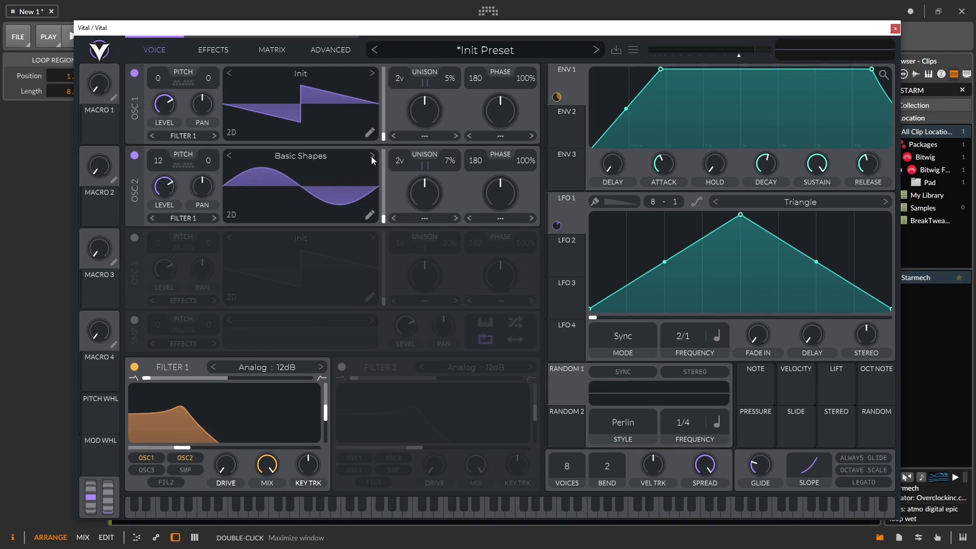
pyautogui.moveTo(385, 220); pyautogui.dragTo(373, 166)
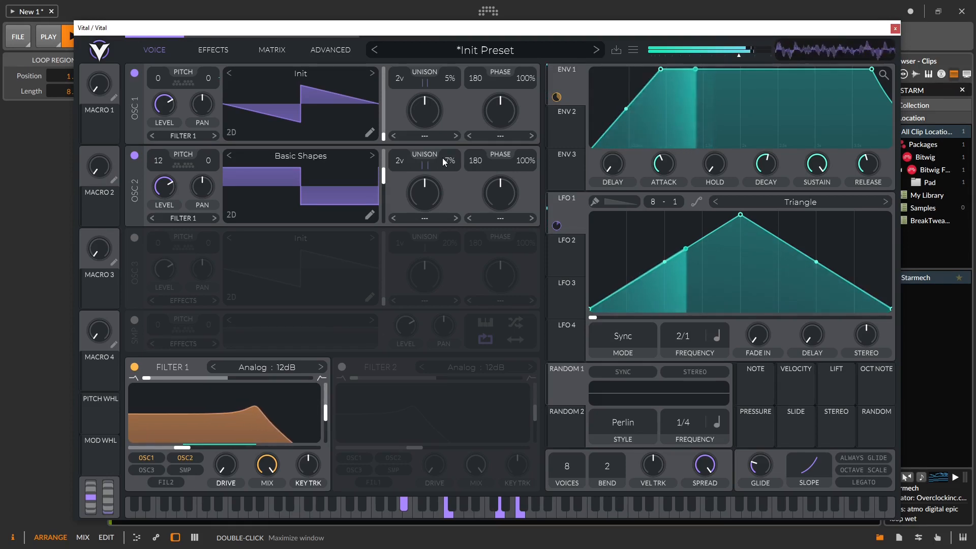
# Step: Stop playback and bring up LFO 2's settings
pyautogui.click(544, 12)
pyautogui.press('space')
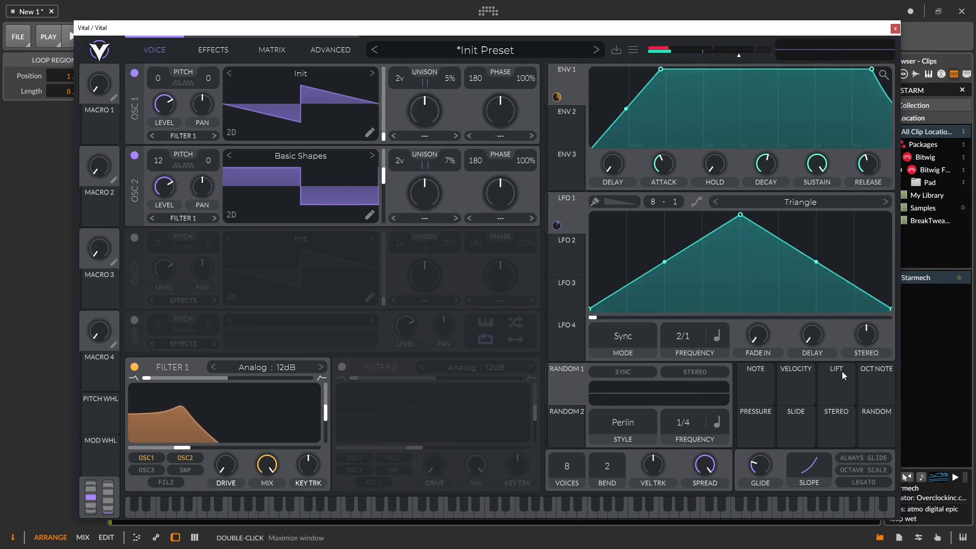
pyautogui.click(563, 246)
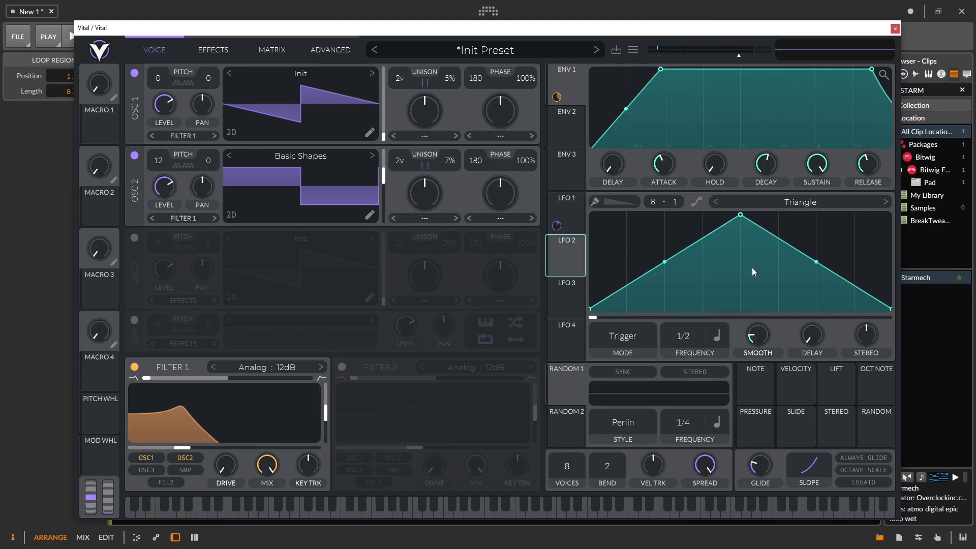
pyautogui.moveTo(566, 257); pyautogui.dragTo(157, 188)
pyautogui.click(163, 218)
pyautogui.moveTo(680, 337); pyautogui.dragTo(684, 361)
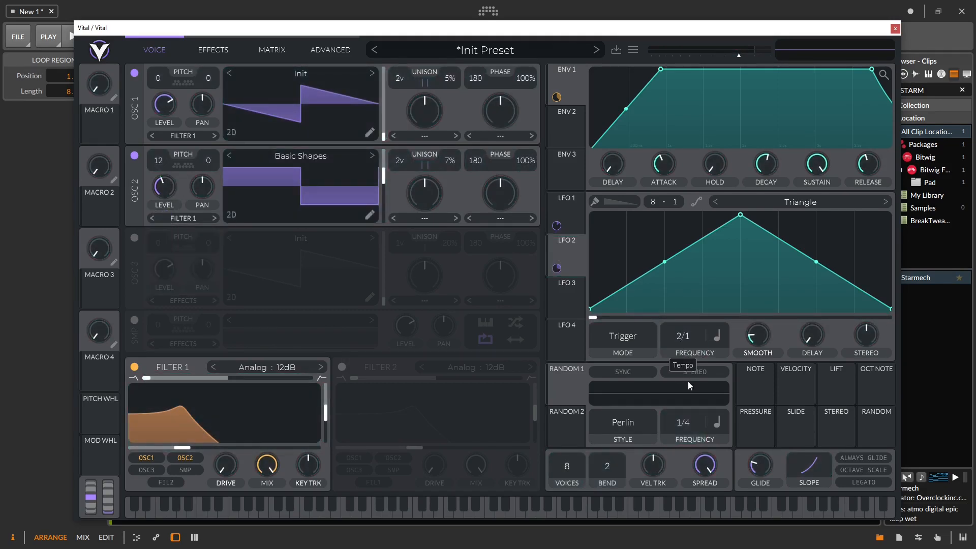
pyautogui.press('space')
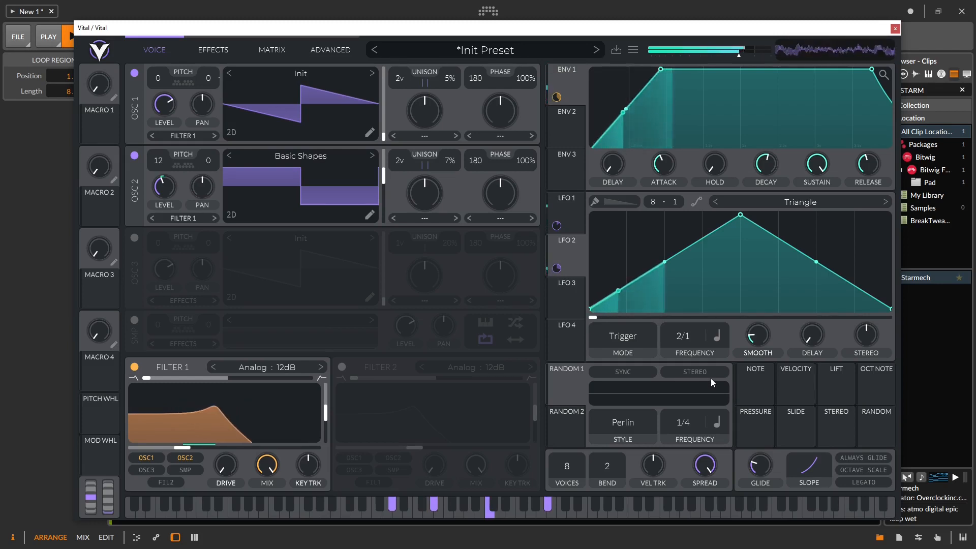
pyautogui.click(624, 337)
pyautogui.press('space')
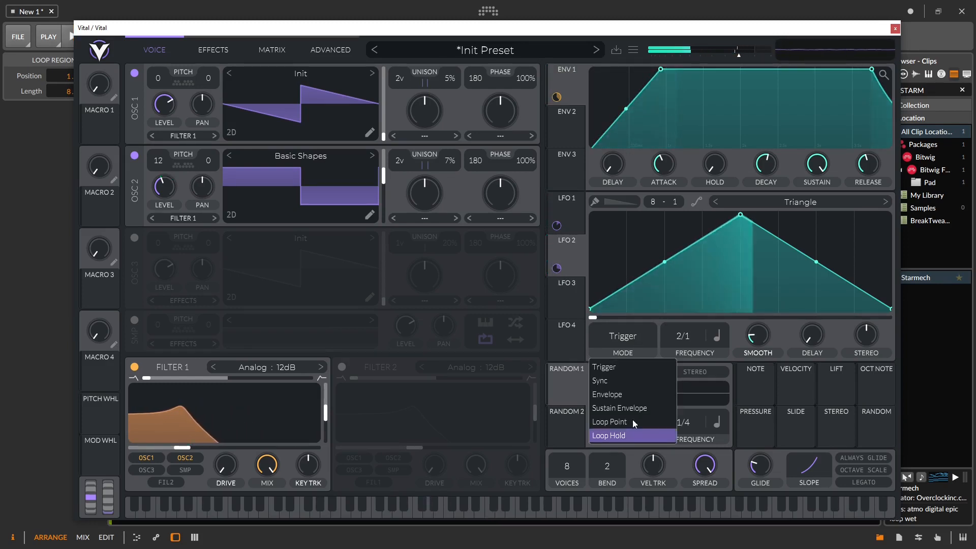
pyautogui.click(618, 380)
pyautogui.press('space')
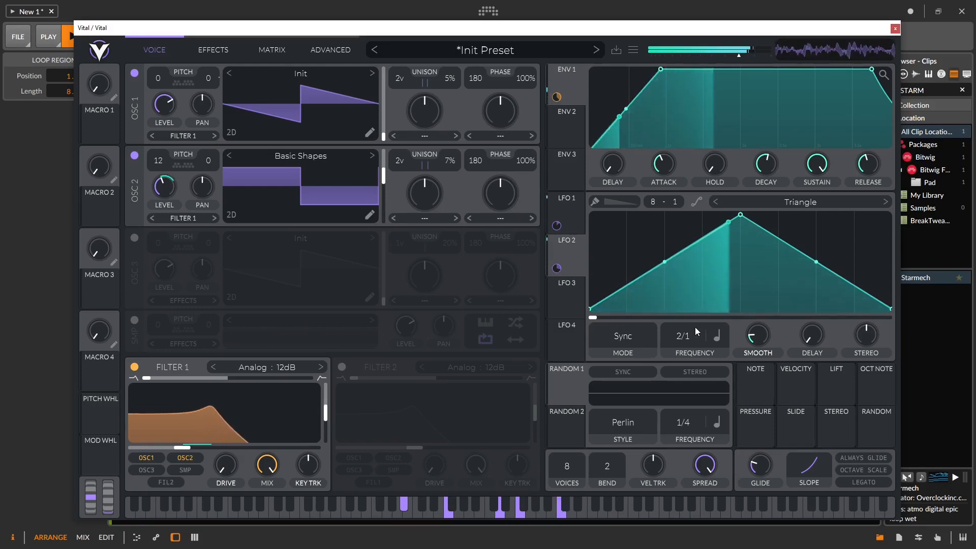
# Step: Turn on oscillator 3 with a Basic Shapes square, routed to Filter 1 and transposed +24
pyautogui.click(134, 237)
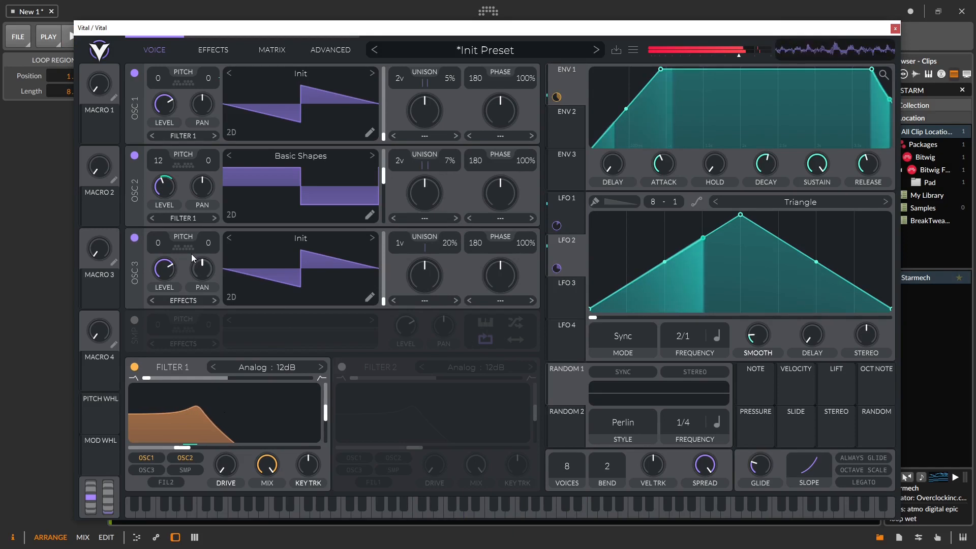
pyautogui.click(372, 237)
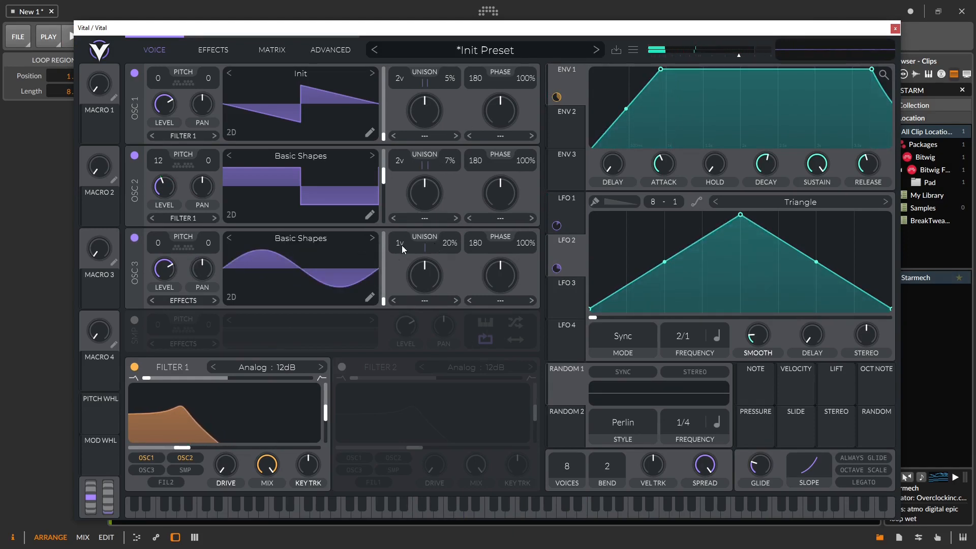
pyautogui.moveTo(383, 249)
pyautogui.mouseDown()
pyautogui.moveTo(384, 239)
pyautogui.moveTo(385, 253)
pyautogui.mouseUp()
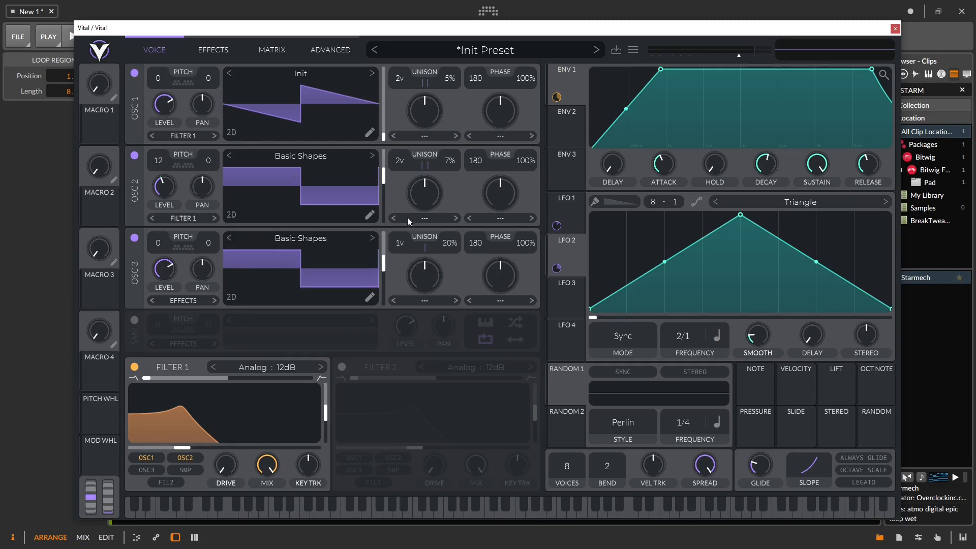
pyautogui.click(146, 470)
pyautogui.moveTo(157, 245); pyautogui.dragTo(184, 144)
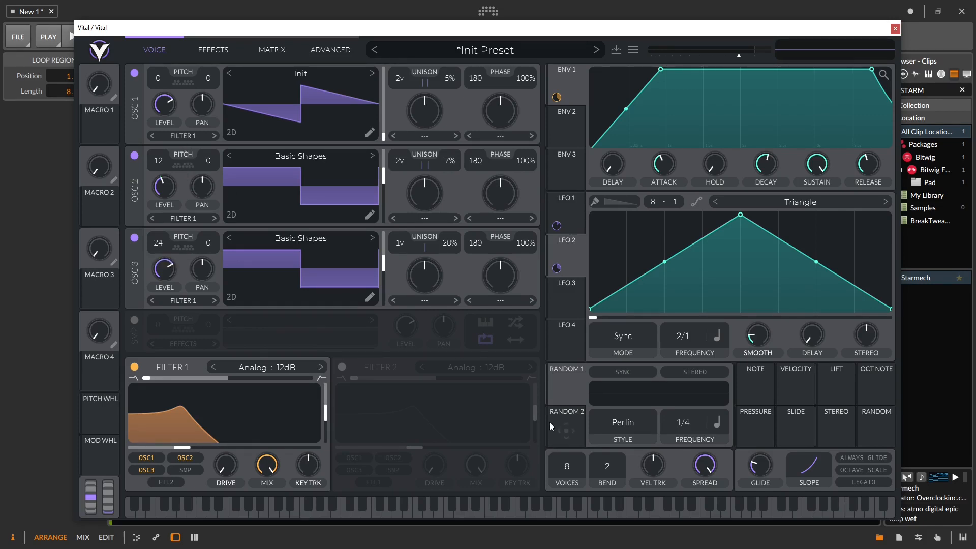
# Step: Set LFO 3 to a 1/4 rate and assign it to oscillator 3's level
pyautogui.click(555, 304)
pyautogui.moveTo(679, 375); pyautogui.dragTo(685, 321)
pyautogui.moveTo(568, 297); pyautogui.dragTo(164, 270)
# Step: While auditioning, slow LFO 3 to 1/2, add LFO 4 to oscillator 3, and lower its level
pyautogui.moveTo(162, 303)
pyautogui.press('space')
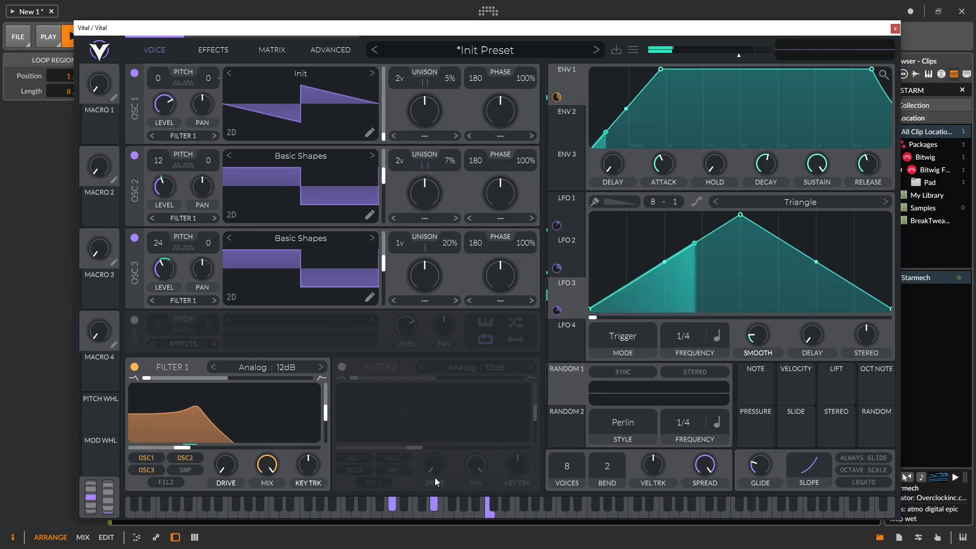
pyautogui.moveTo(691, 331); pyautogui.dragTo(691, 370)
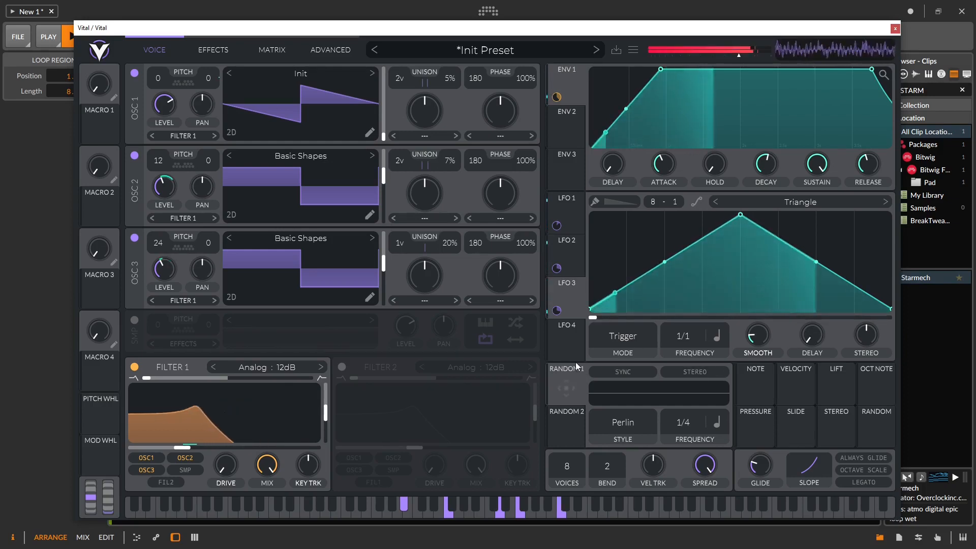
pyautogui.moveTo(572, 349); pyautogui.dragTo(204, 257)
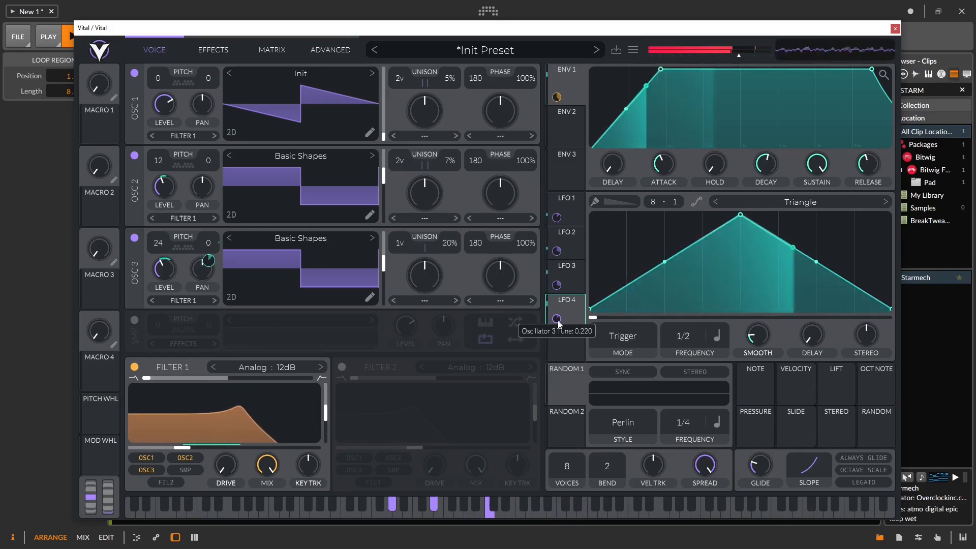
pyautogui.moveTo(171, 268); pyautogui.dragTo(172, 282)
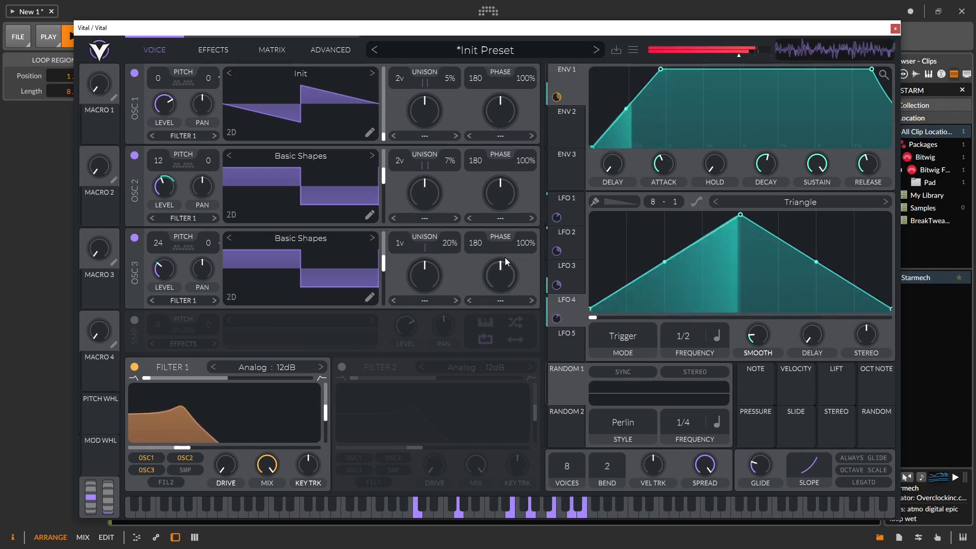
pyautogui.press('space')
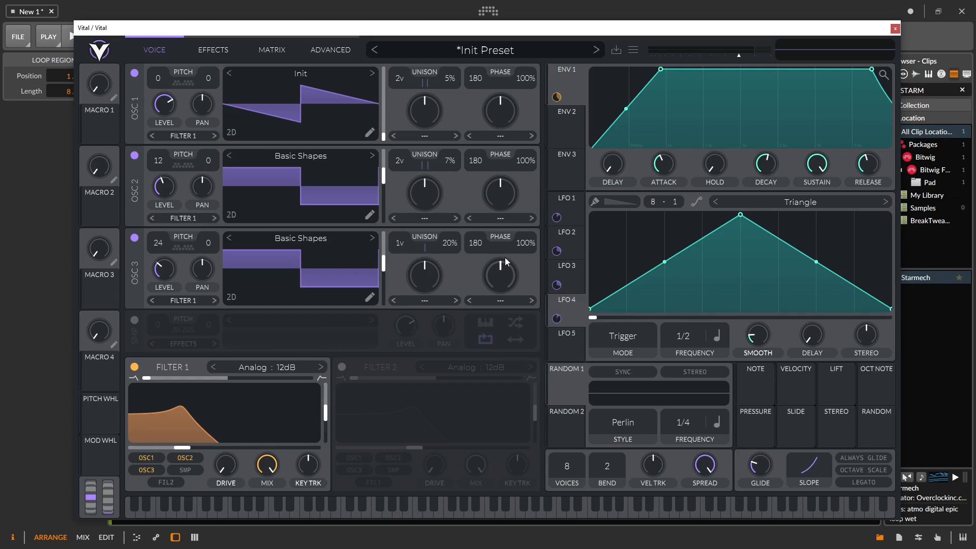
# Step: Initialize the patch, then turn on Filter 1 and raise its cutoff
pyautogui.click(483, 52)
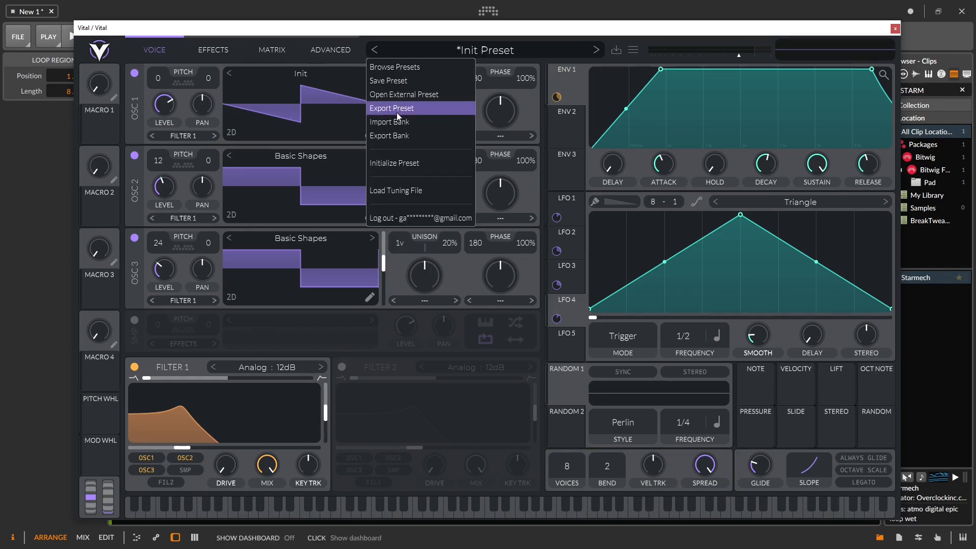
pyautogui.click(421, 163)
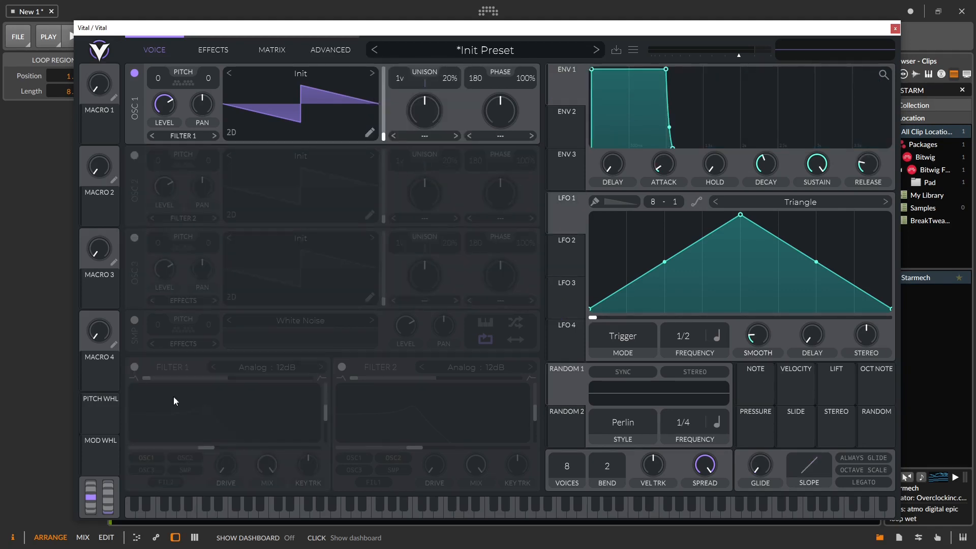
pyautogui.click(135, 367)
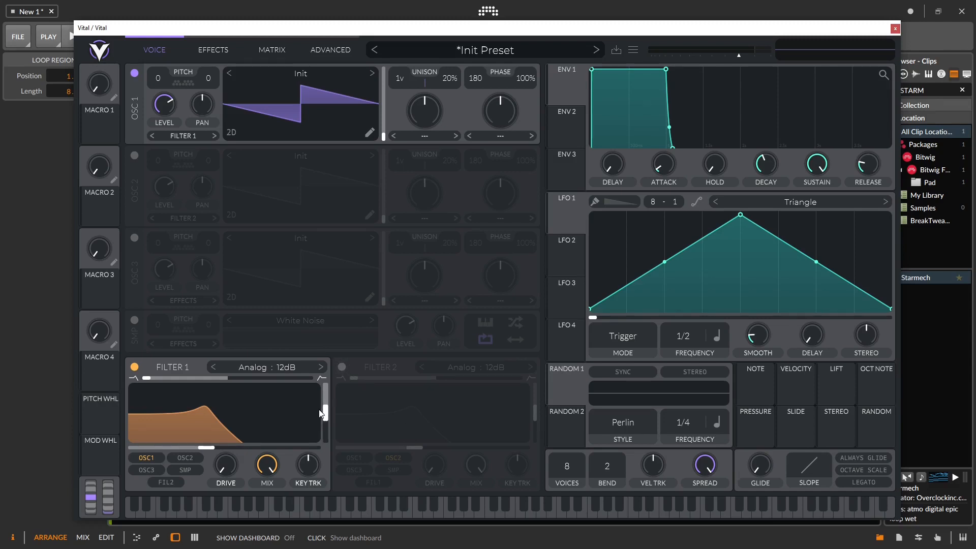
pyautogui.moveTo(194, 435); pyautogui.dragTo(574, 254)
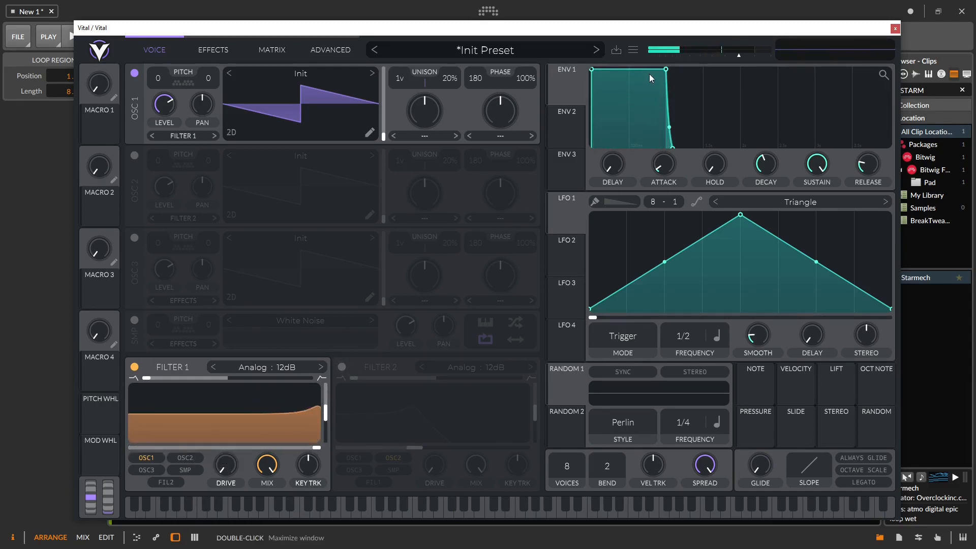
# Step: Assign ENV 2 to Filter 1's cutoff and start playback to hear the sweep
pyautogui.moveTo(568, 87); pyautogui.dragTo(308, 495)
pyautogui.click(563, 128)
pyautogui.moveTo(565, 131); pyautogui.dragTo(284, 402)
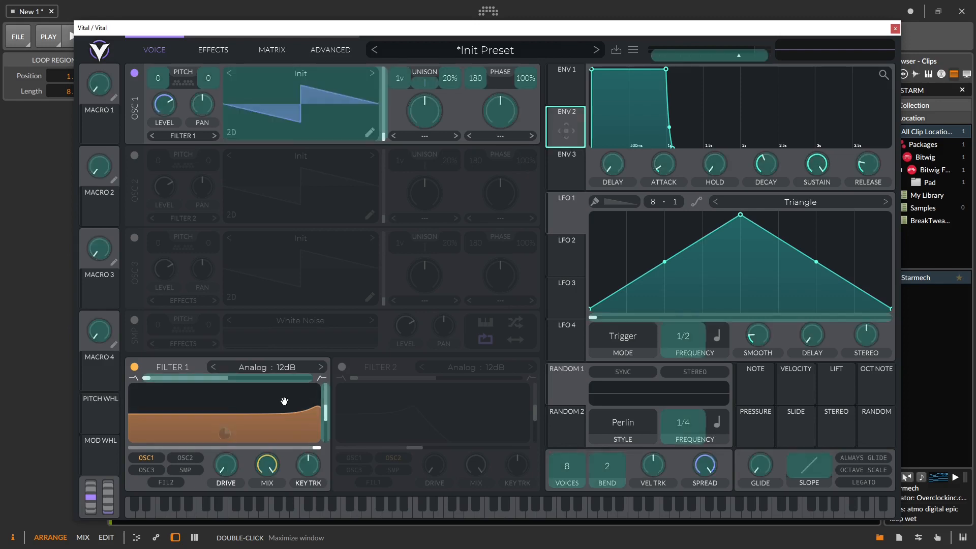
pyautogui.moveTo(287, 447); pyautogui.dragTo(307, 450)
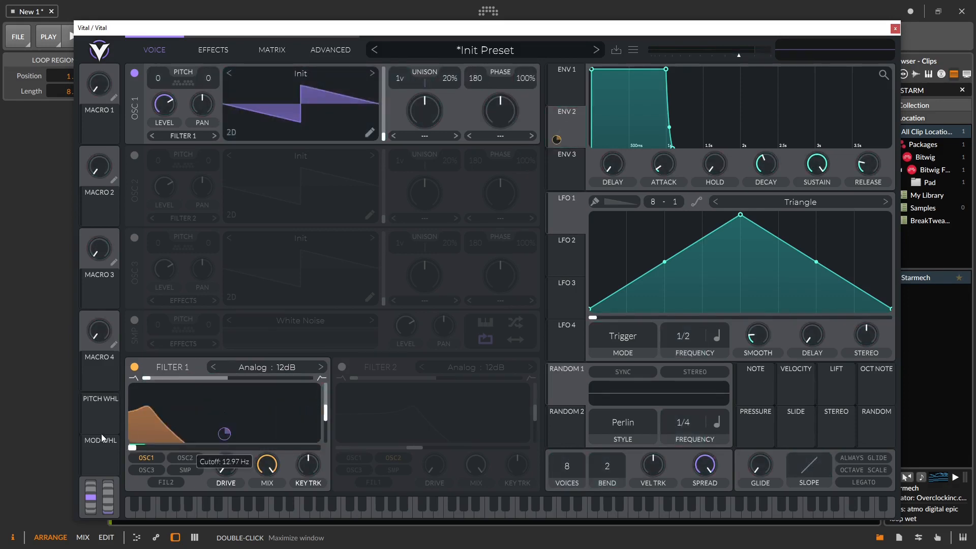
pyautogui.moveTo(127, 32); pyautogui.dragTo(186, 34)
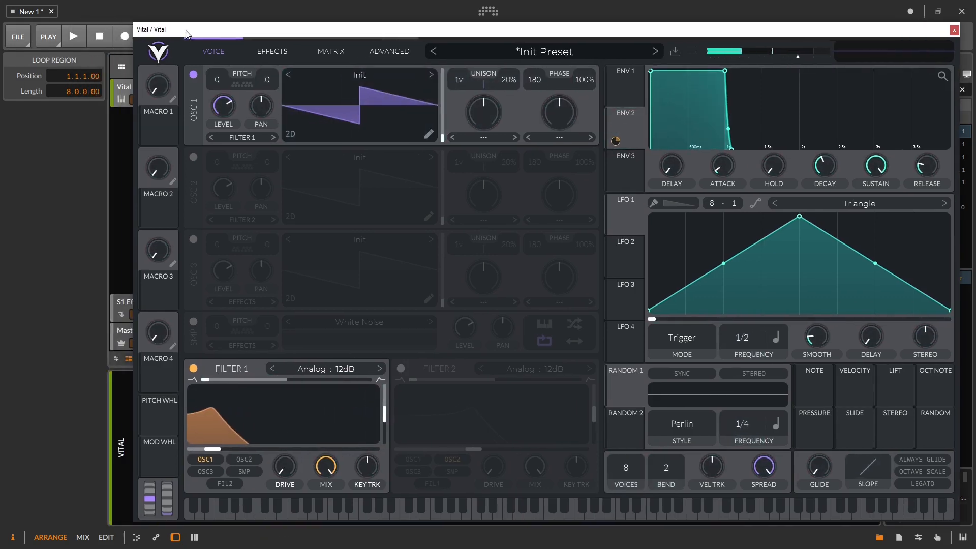
pyautogui.click(75, 37)
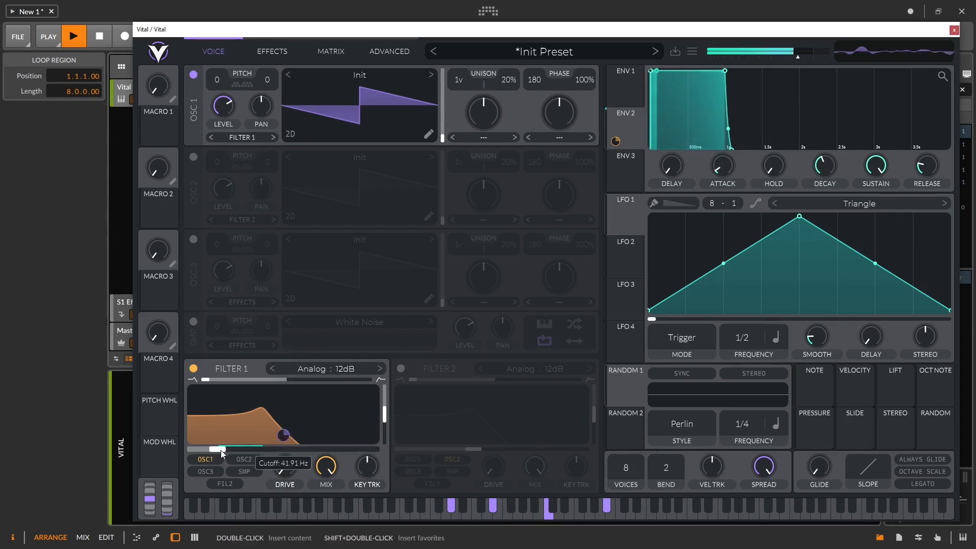
# Step: Shape ENV 2 with default attack, a longer decay and near-zero sustain
pyautogui.moveTo(720, 163); pyautogui.dragTo(720, 126)
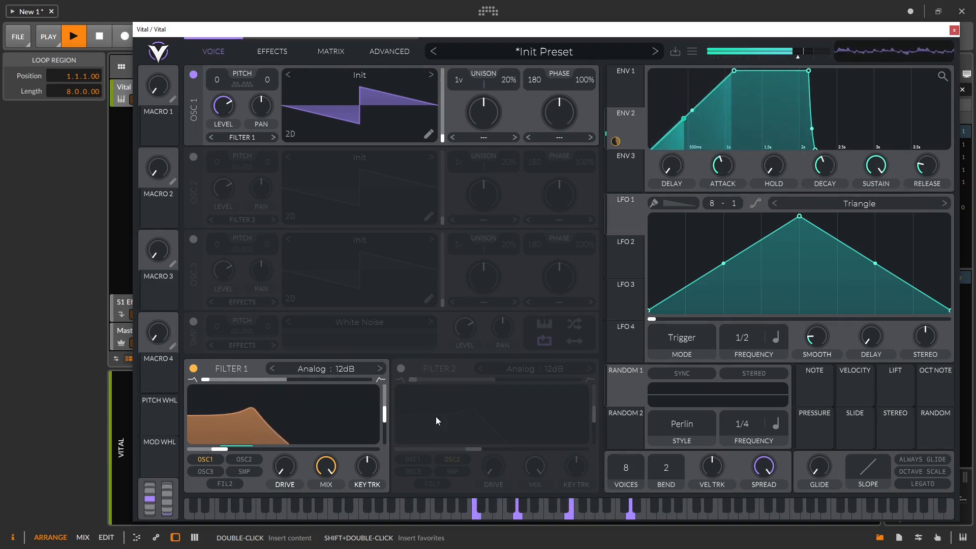
pyautogui.doubleClick(724, 169)
pyautogui.moveTo(876, 165); pyautogui.dragTo(807, 205)
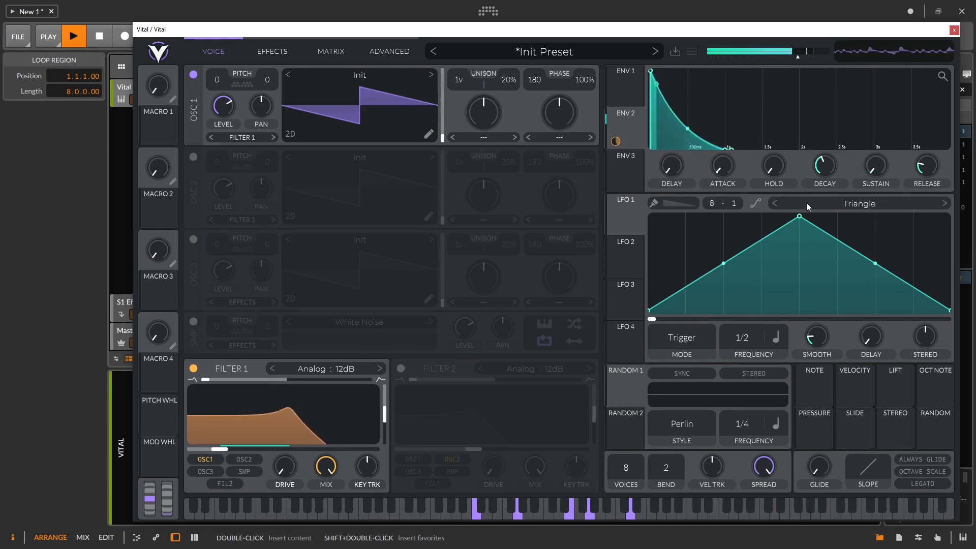
pyautogui.moveTo(828, 166); pyautogui.dragTo(828, 145)
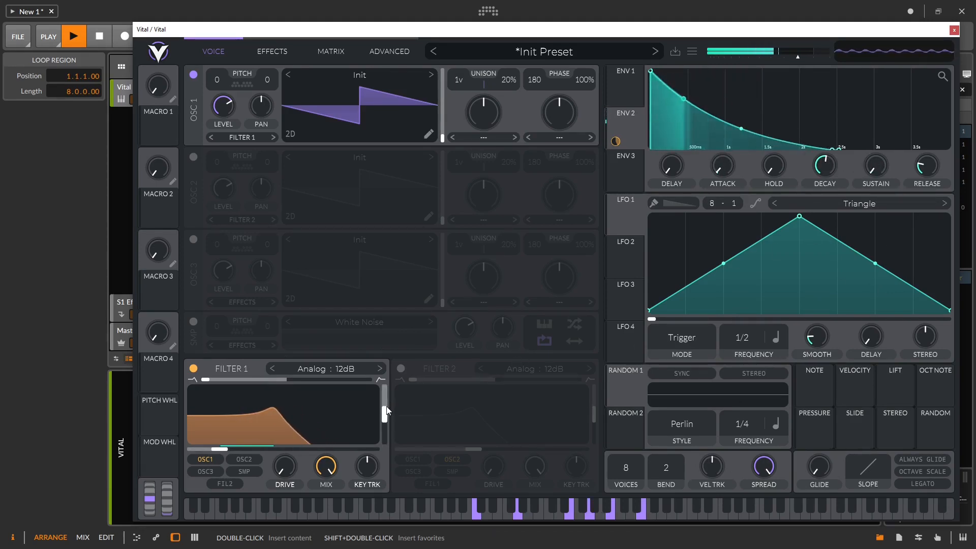
# Step: Dial in Filter 1's resonance and route LFO 2 to modulate it
pyautogui.moveTo(385, 417); pyautogui.dragTo(388, 405)
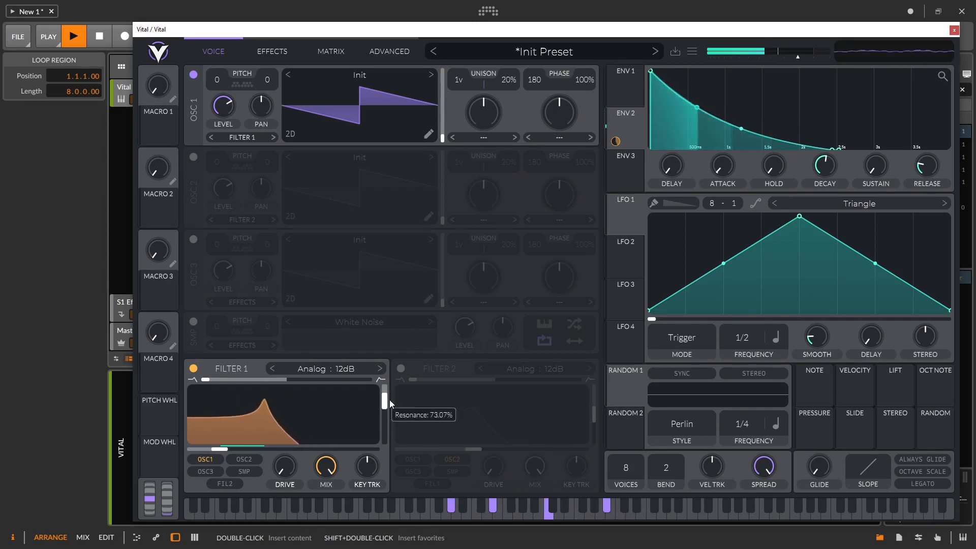
pyautogui.moveTo(391, 401); pyautogui.dragTo(392, 400)
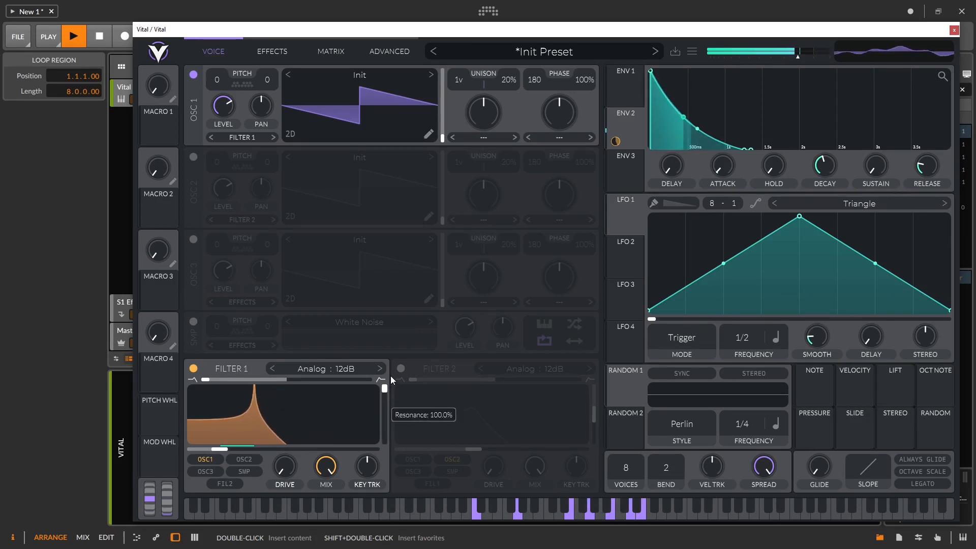
pyautogui.moveTo(390, 376); pyautogui.dragTo(391, 415)
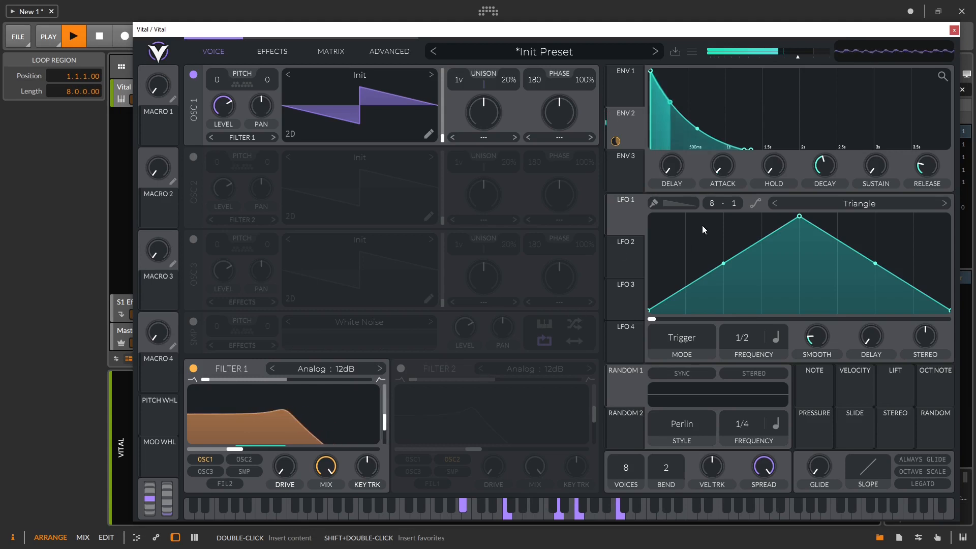
pyautogui.moveTo(632, 263); pyautogui.dragTo(385, 423)
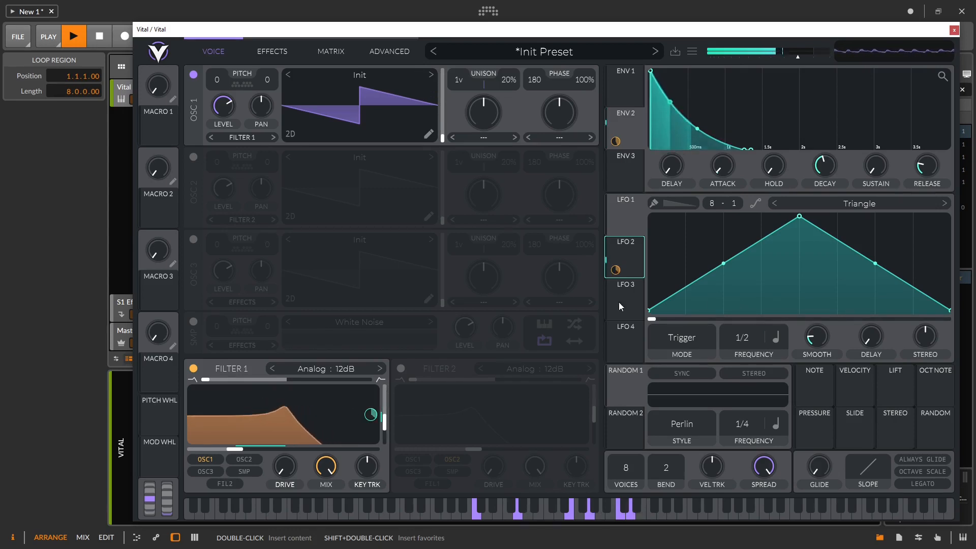
# Step: Put LFO 2 in Sync mode at a dotted 1/2 rate
pyautogui.click(681, 338)
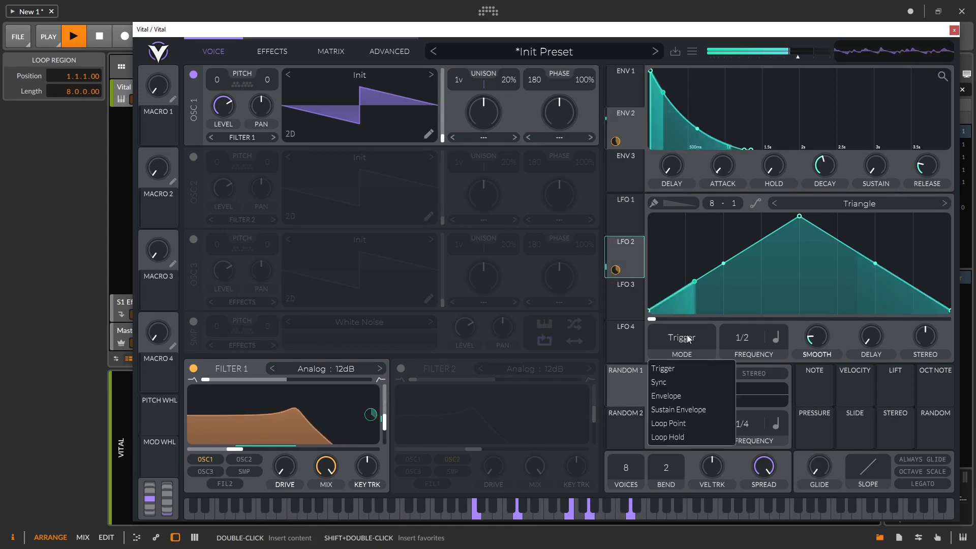
pyautogui.click(689, 386)
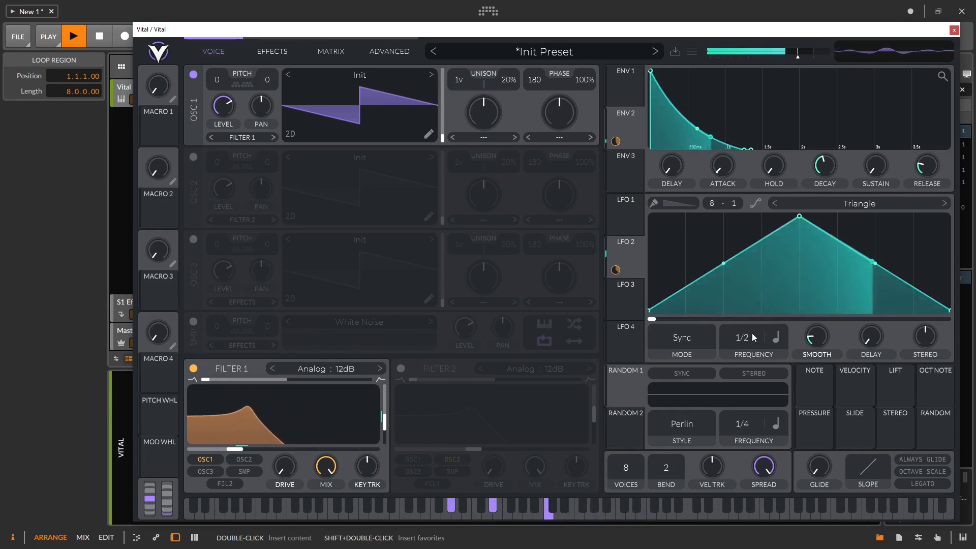
pyautogui.moveTo(751, 337)
pyautogui.mouseDown()
pyautogui.moveTo(748, 276)
pyautogui.moveTo(756, 340)
pyautogui.mouseUp()
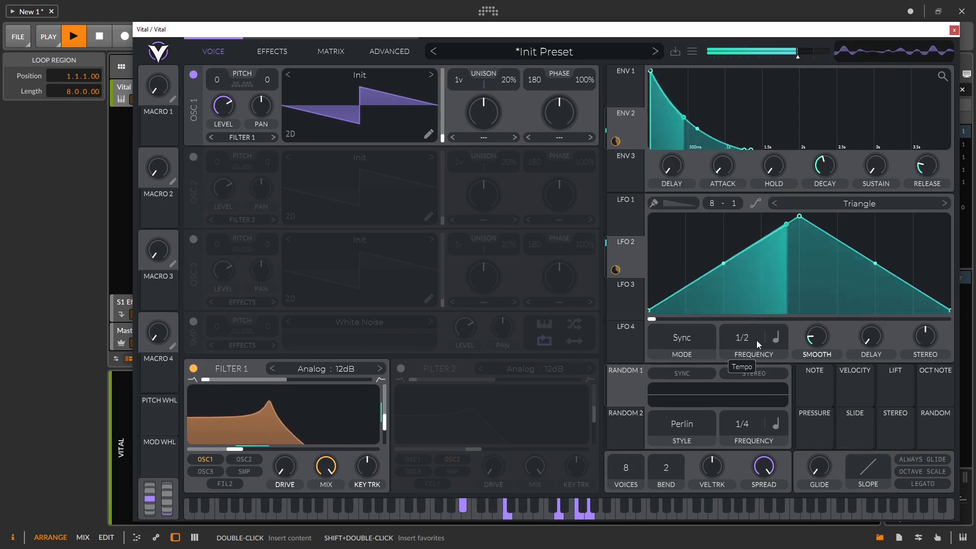
pyautogui.click(774, 337)
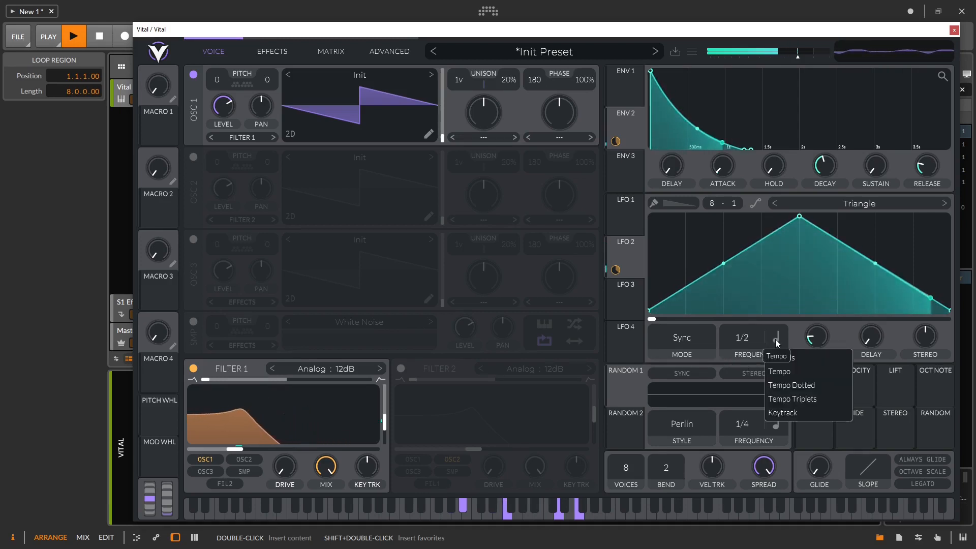
pyautogui.click(808, 385)
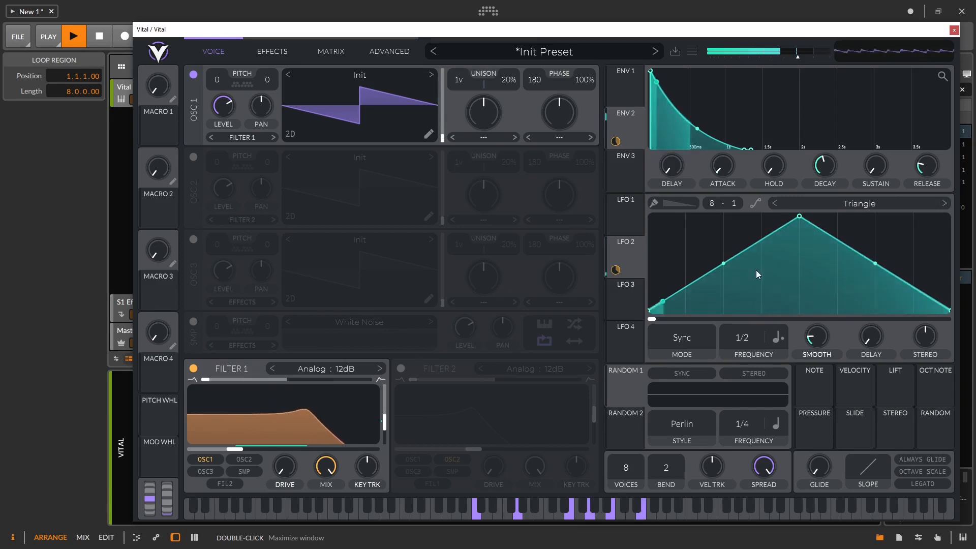
pyautogui.moveTo(243, 31); pyautogui.dragTo(425, 13)
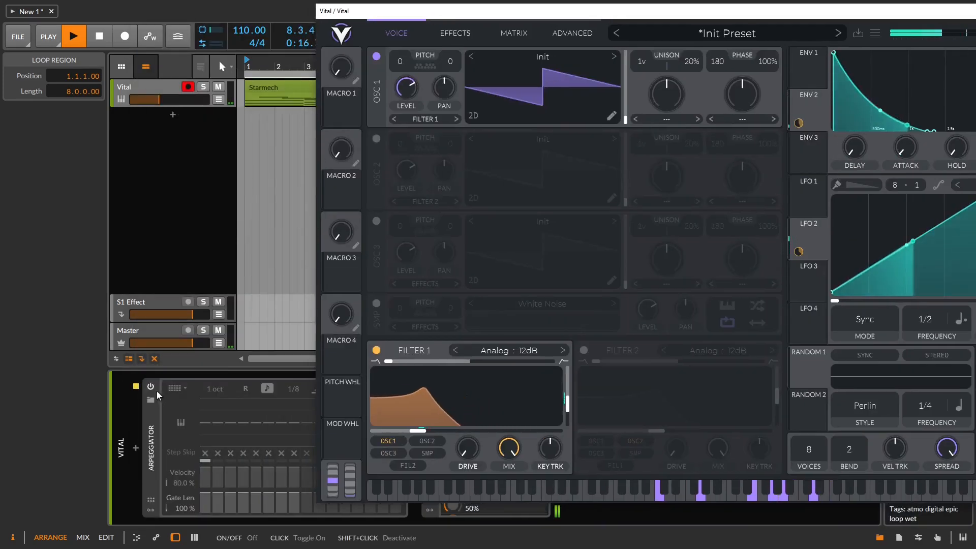
# Step: Enable Bitwig's arpeggiator at a 1/16 rate with the Down pattern
pyautogui.click(151, 386)
pyautogui.moveTo(293, 389); pyautogui.dragTo(294, 399)
pyautogui.click(178, 390)
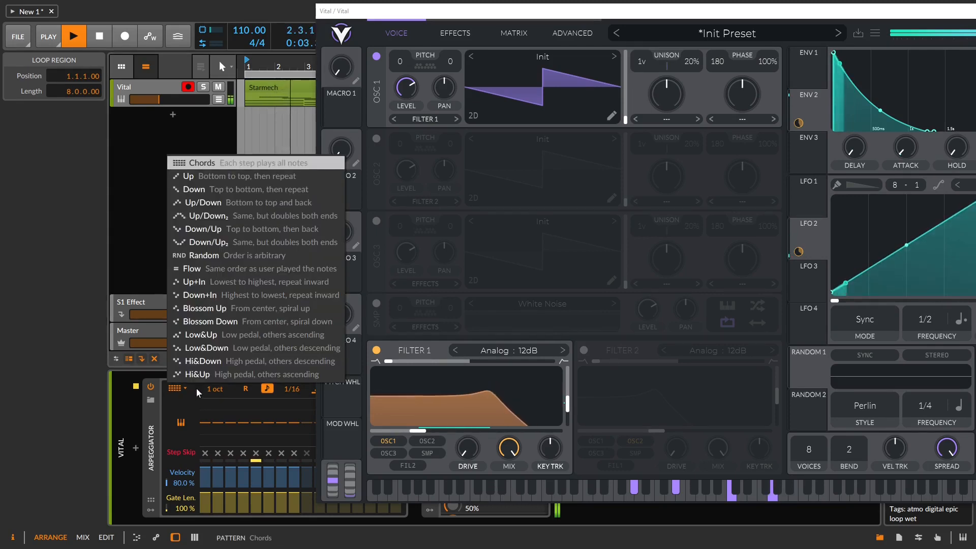
pyautogui.click(194, 189)
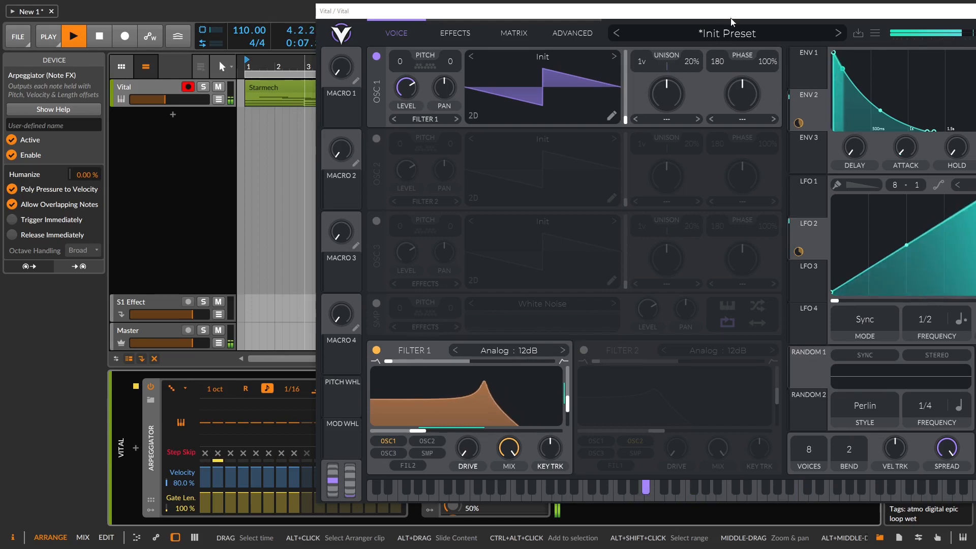
pyautogui.moveTo(740, 13); pyautogui.dragTo(467, 10)
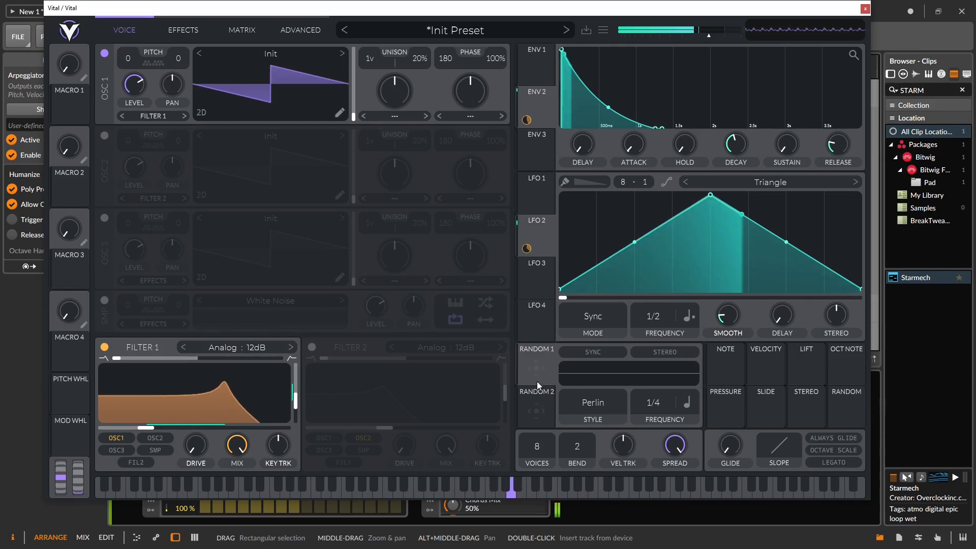
# Step: Add Random 1 on Filter 1's cutoff, lower the cutoff, trim modulation amounts, and reshape the envelope
pyautogui.moveTo(536, 367); pyautogui.dragTo(146, 426)
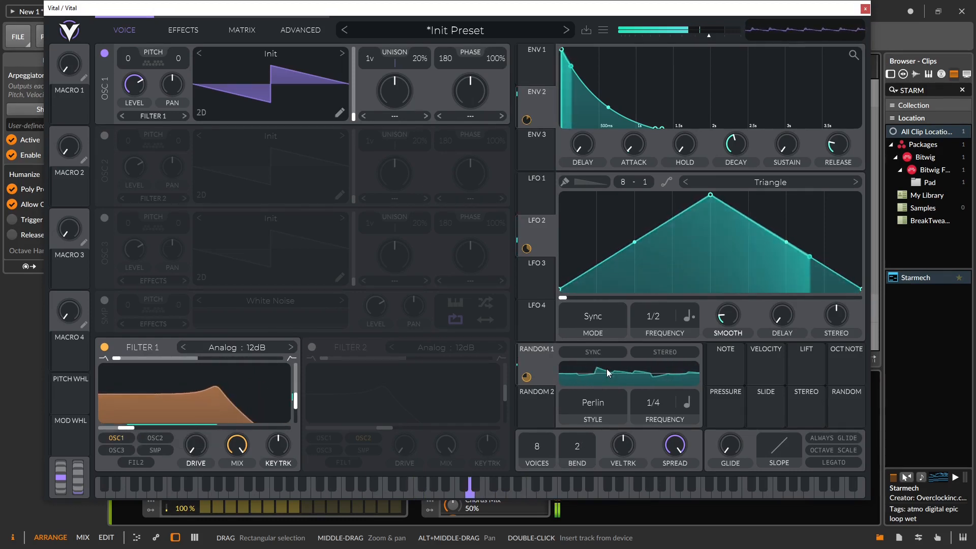
pyautogui.moveTo(128, 427); pyautogui.dragTo(118, 429)
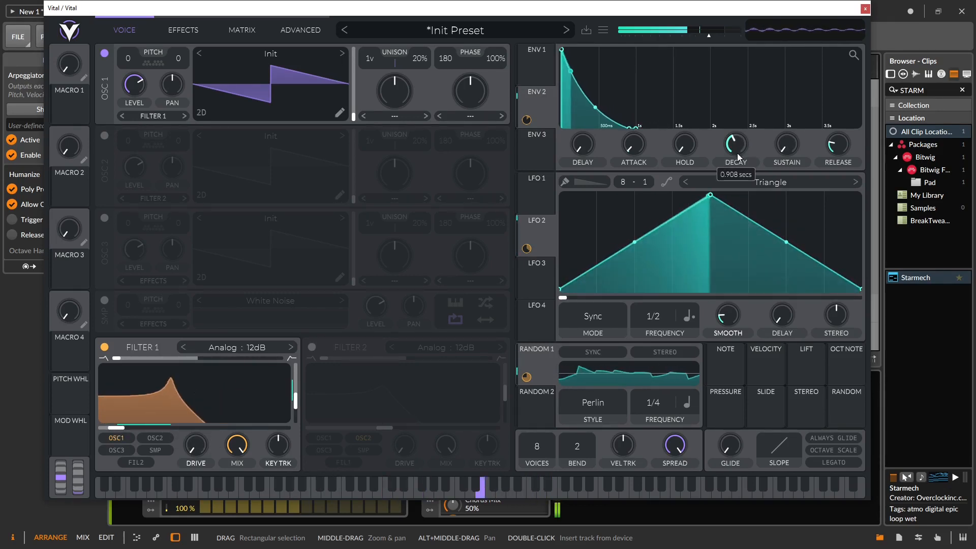
pyautogui.moveTo(737, 154); pyautogui.dragTo(736, 165)
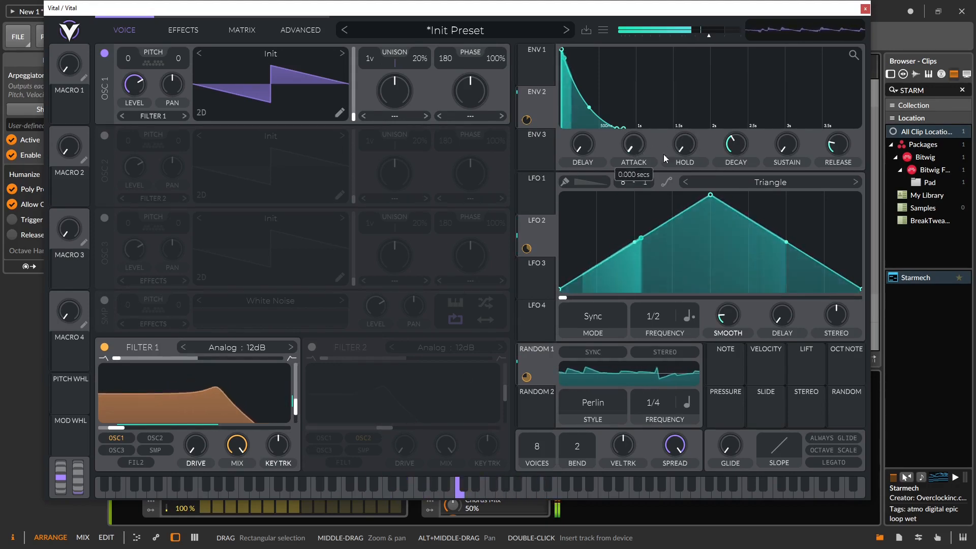
pyautogui.moveTo(745, 152); pyautogui.dragTo(745, 154)
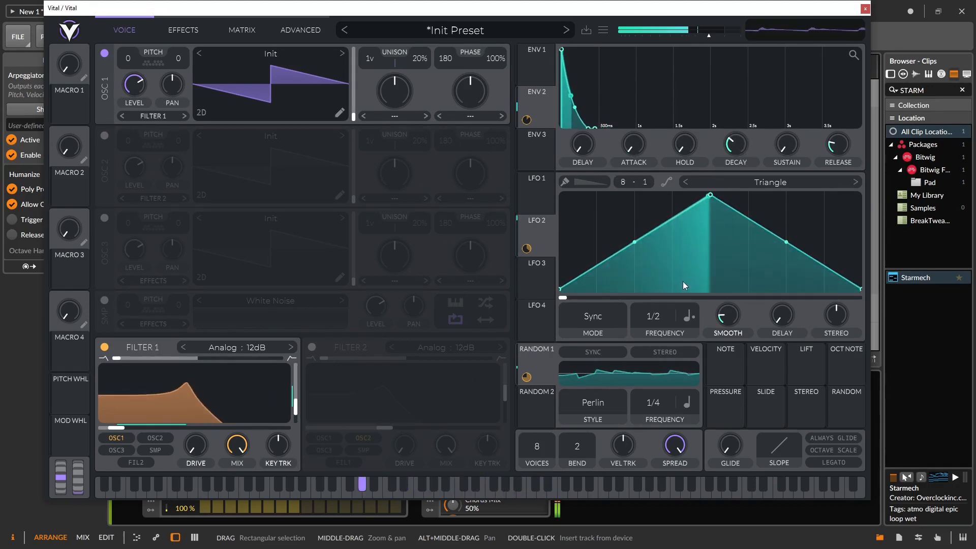
pyautogui.moveTo(137, 429)
pyautogui.moveTo(196, 415)
pyautogui.mouseDown()
pyautogui.moveTo(183, 418)
pyautogui.moveTo(199, 418)
pyautogui.mouseUp()
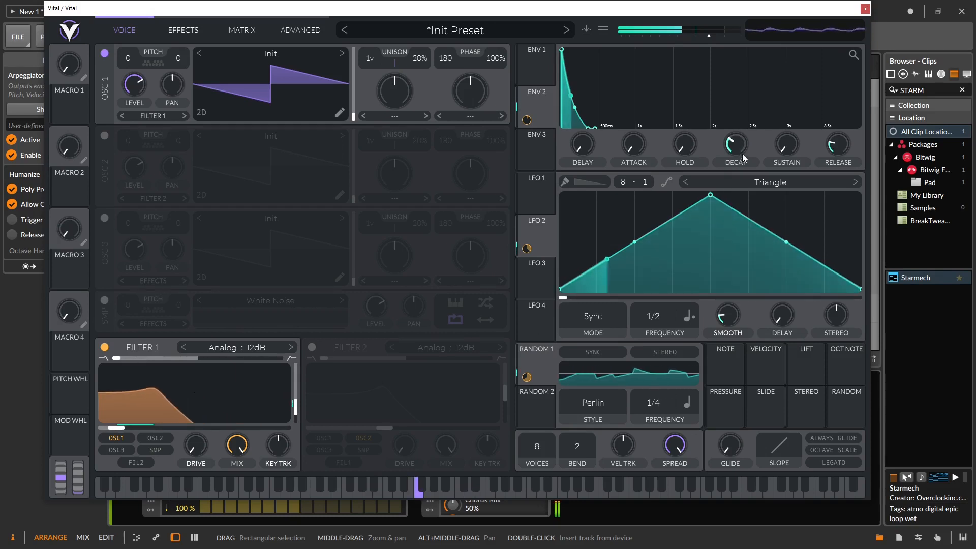
pyautogui.moveTo(786, 150); pyautogui.dragTo(773, 245)
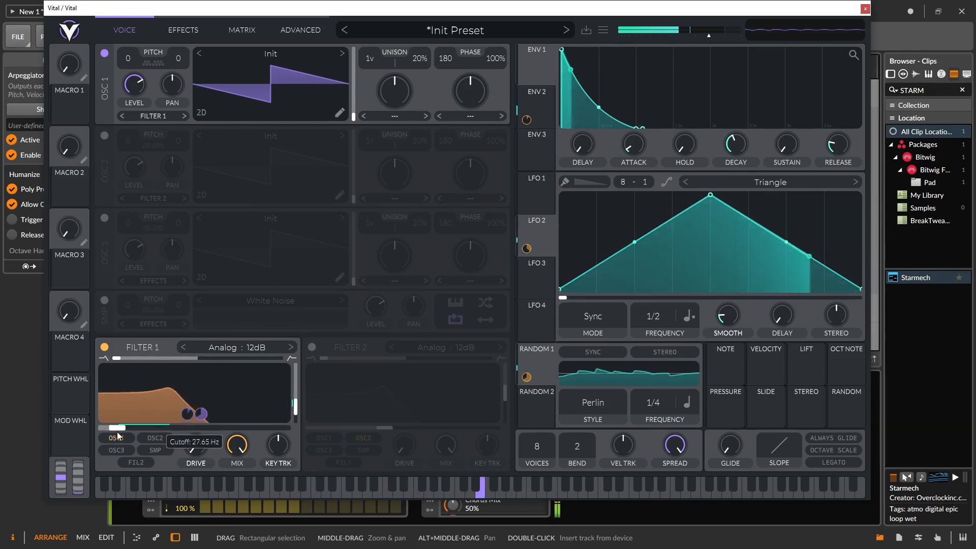
pyautogui.moveTo(743, 161); pyautogui.dragTo(743, 152)
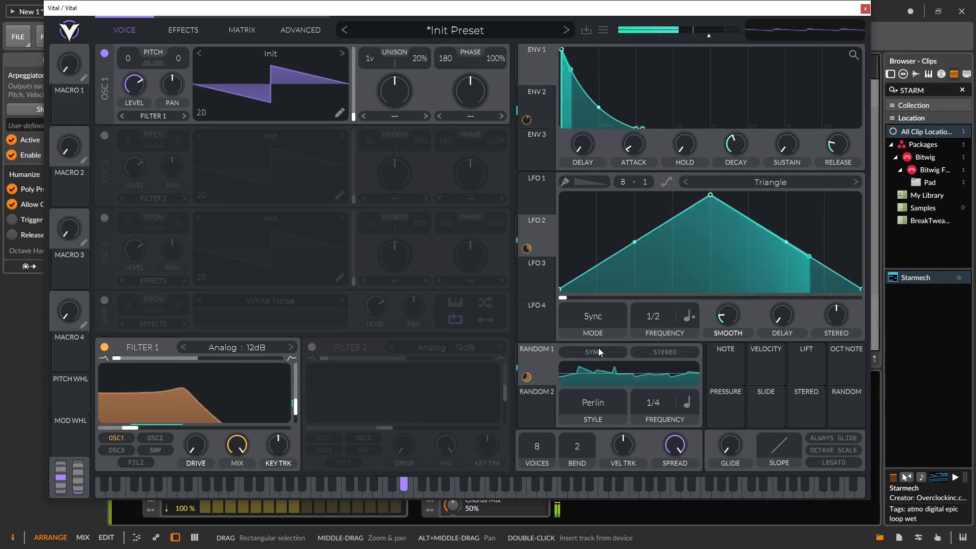
# Step: Turn on oscillator 2 into Filter 1 and have LFO 3 modulate its pan
pyautogui.click(104, 136)
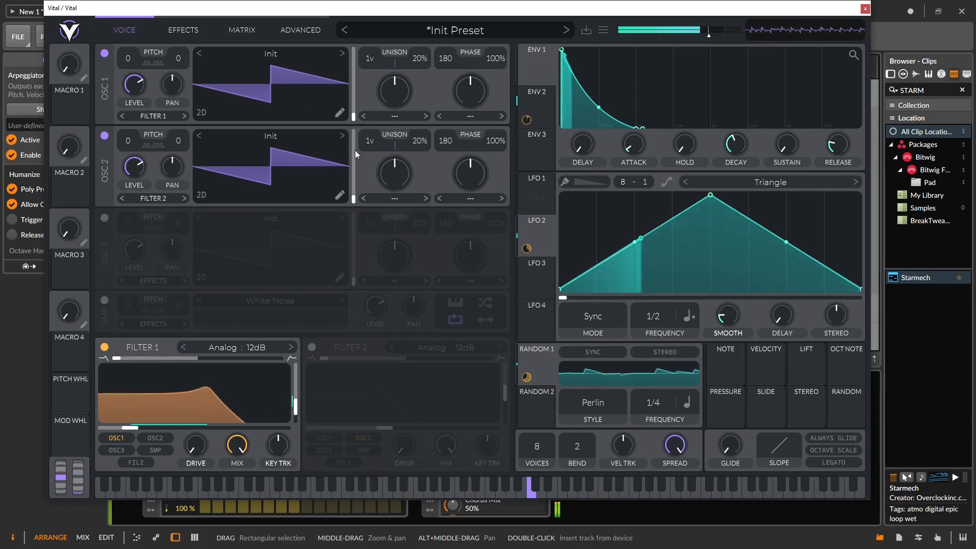
pyautogui.click(154, 438)
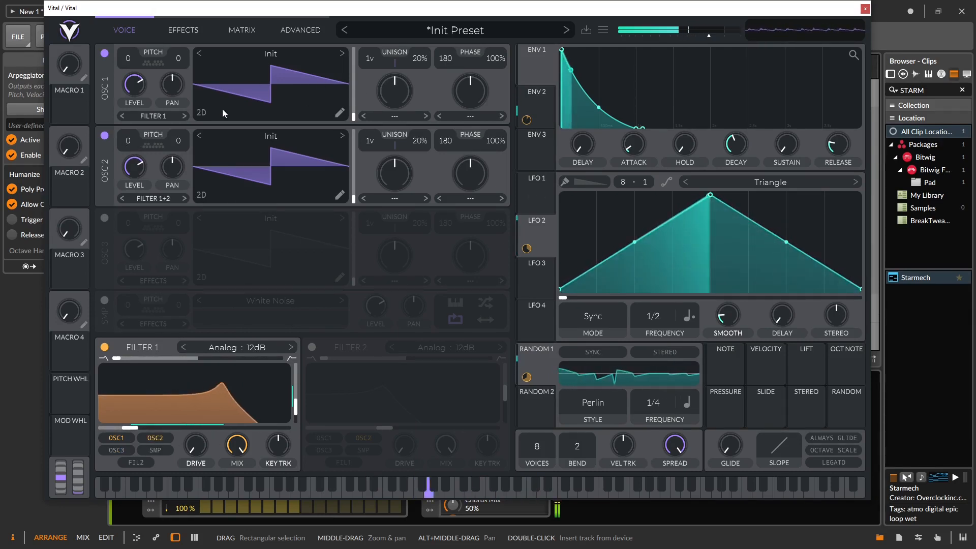
pyautogui.click(533, 269)
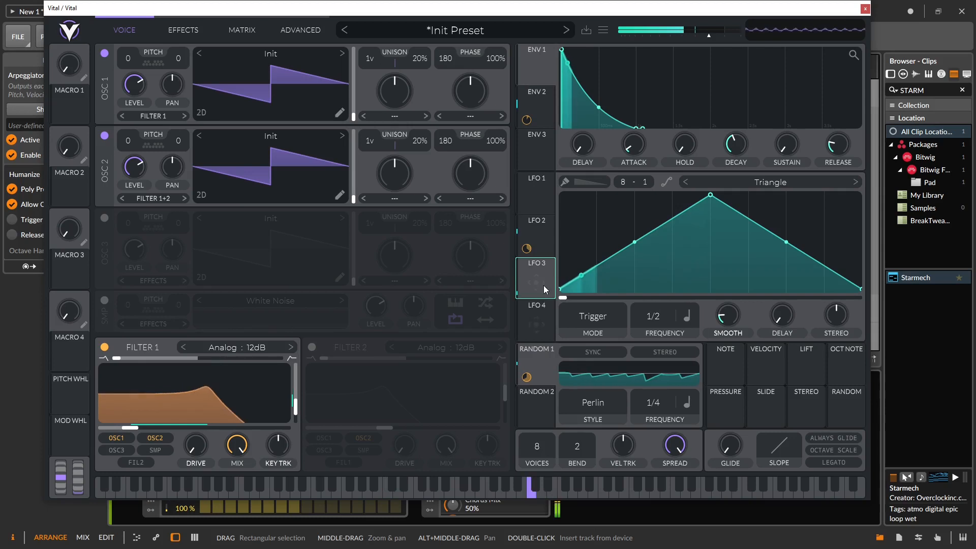
pyautogui.moveTo(544, 290); pyautogui.dragTo(350, 212)
pyautogui.moveTo(173, 144); pyautogui.dragTo(178, 157)
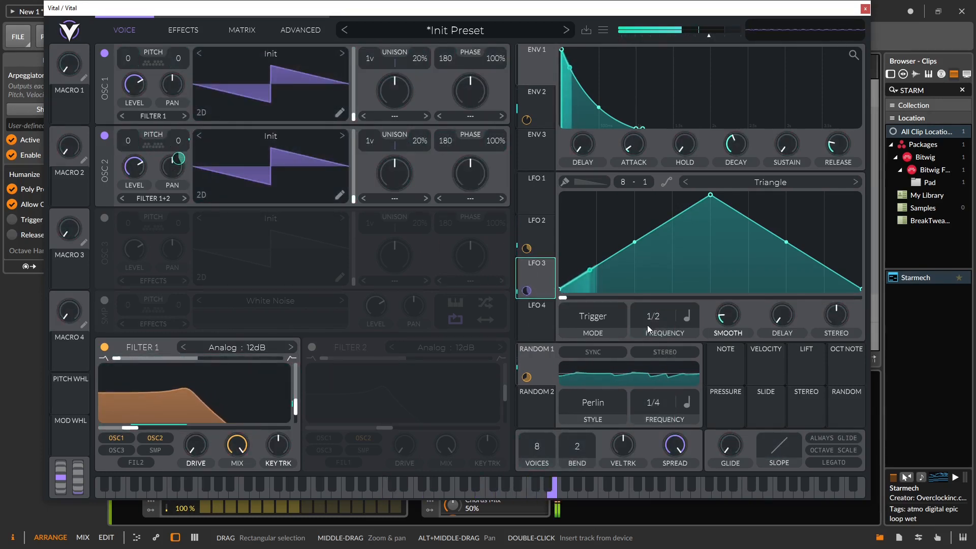
# Step: Set LFO 3 to Sync at 2/1, lower its shape peak, and raise Filter 1's cutoff to about 257 Hz
pyautogui.click(594, 321)
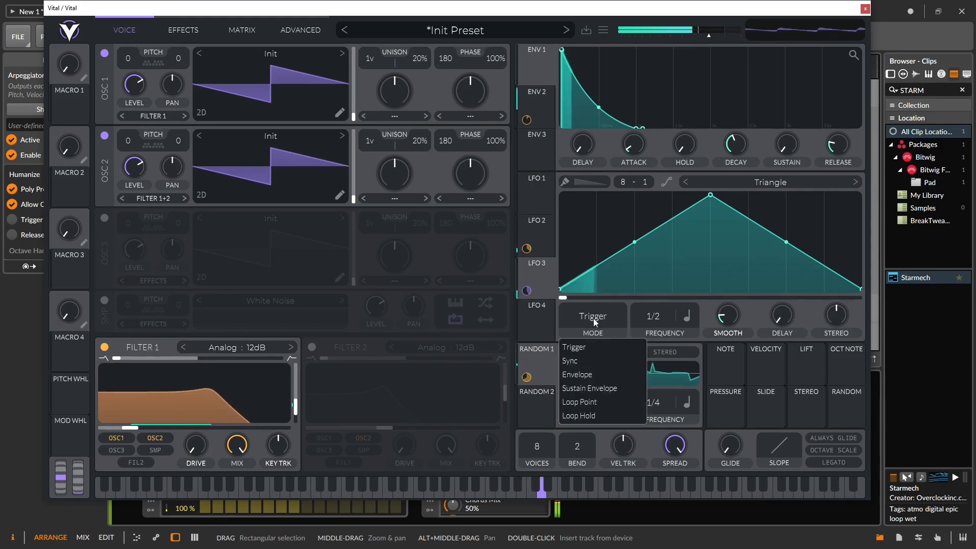
pyautogui.click(587, 359)
pyautogui.moveTo(652, 317); pyautogui.dragTo(654, 370)
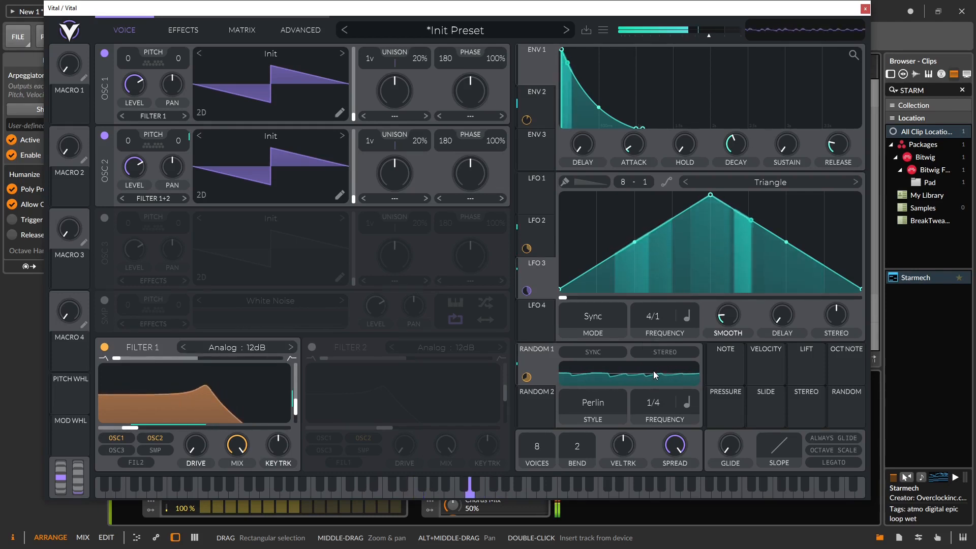
pyautogui.moveTo(526, 291)
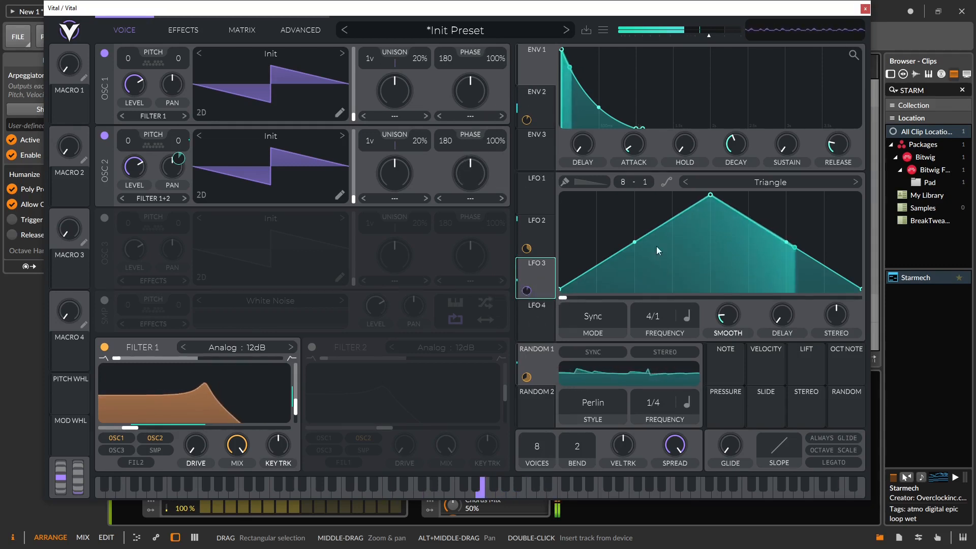
pyautogui.moveTo(707, 198); pyautogui.dragTo(703, 222)
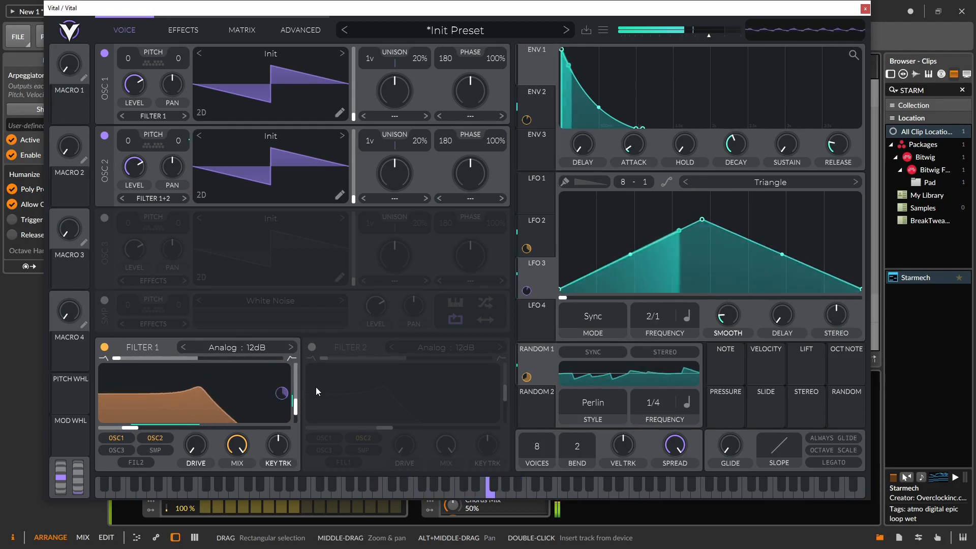
pyautogui.moveTo(140, 427)
pyautogui.mouseDown()
pyautogui.moveTo(181, 438)
pyautogui.moveTo(126, 435)
pyautogui.mouseUp()
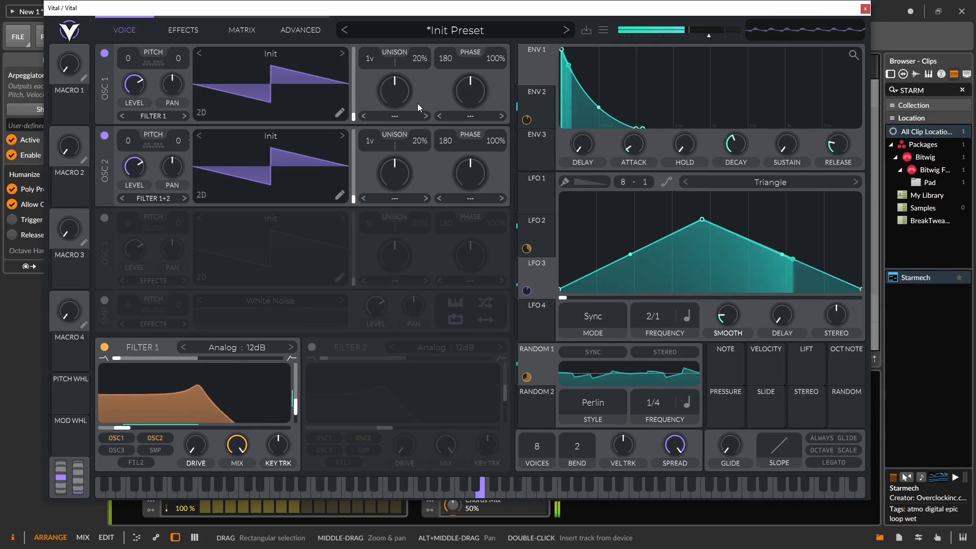
pyautogui.click(200, 30)
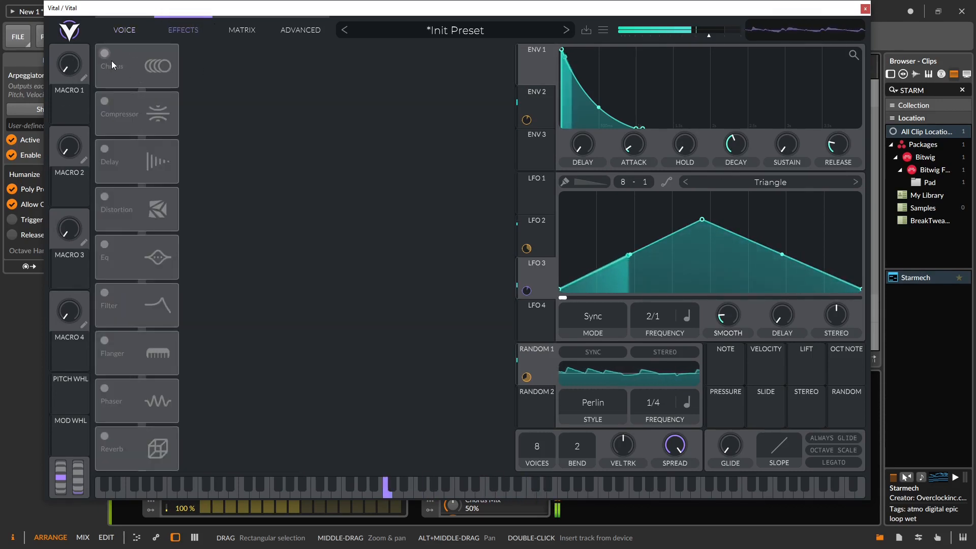
# Step: Power on the Delay and Reverb effects, then return to the Voice page
pyautogui.click(105, 148)
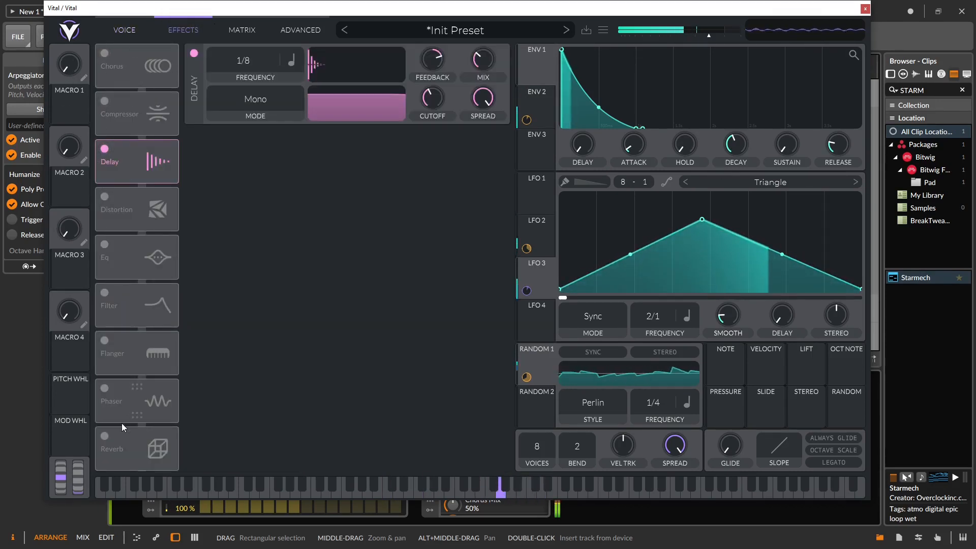
pyautogui.click(103, 436)
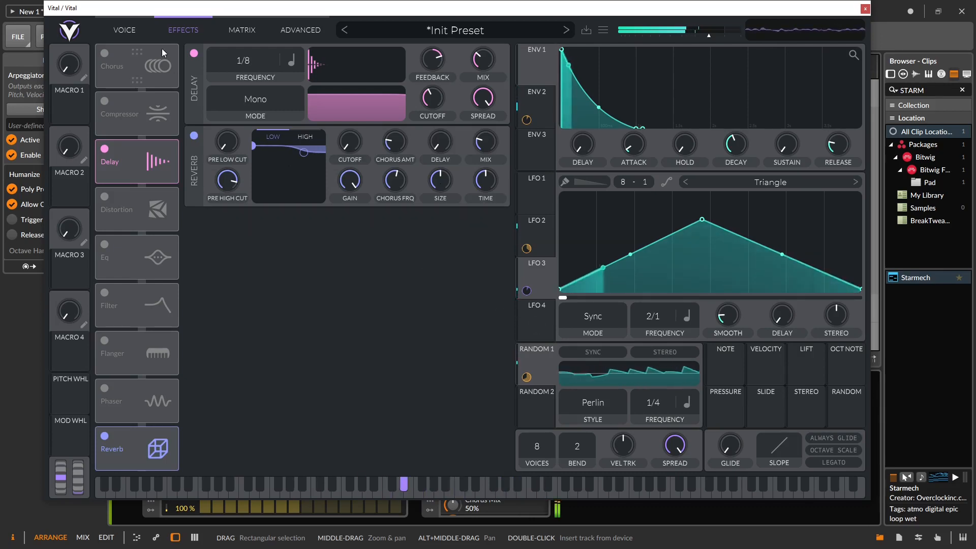
pyautogui.click(122, 30)
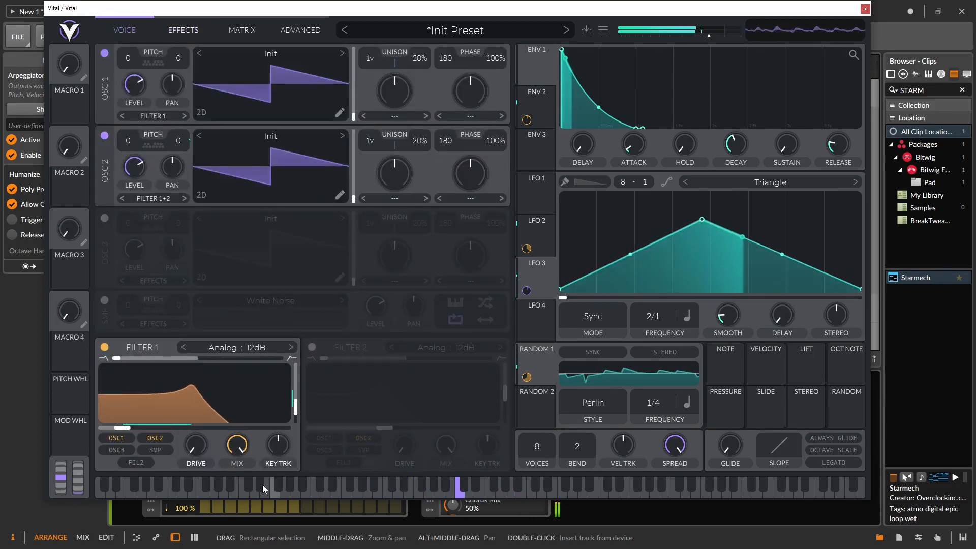
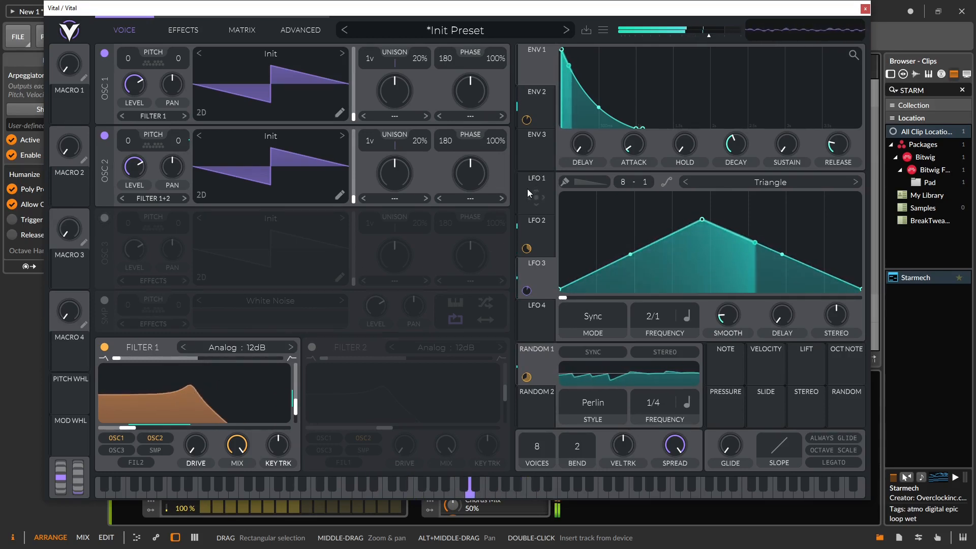
# Step: Turn on Filter 2, feed it from Filter 1 instead of OSC 2, and choose Digital 12dB
pyautogui.click(312, 348)
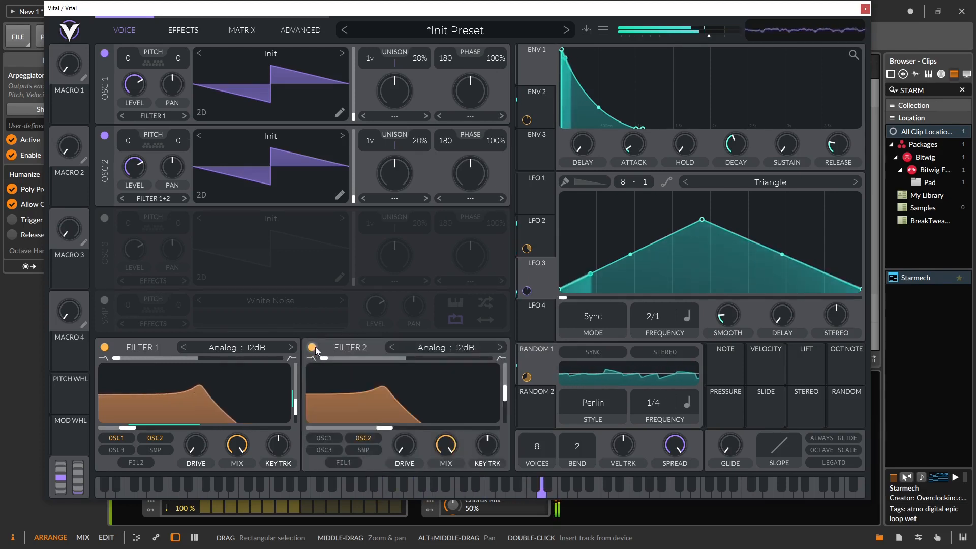
pyautogui.click(364, 437)
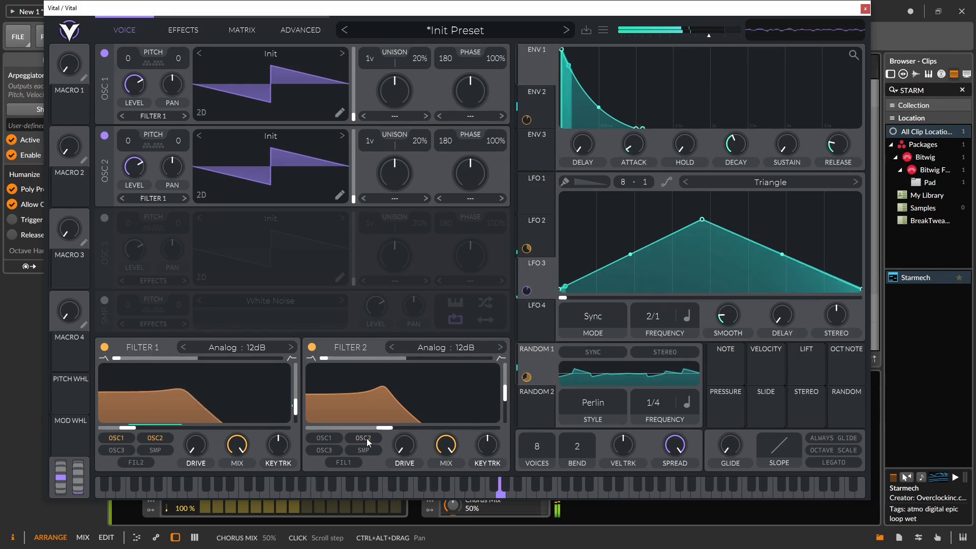
pyautogui.click(346, 461)
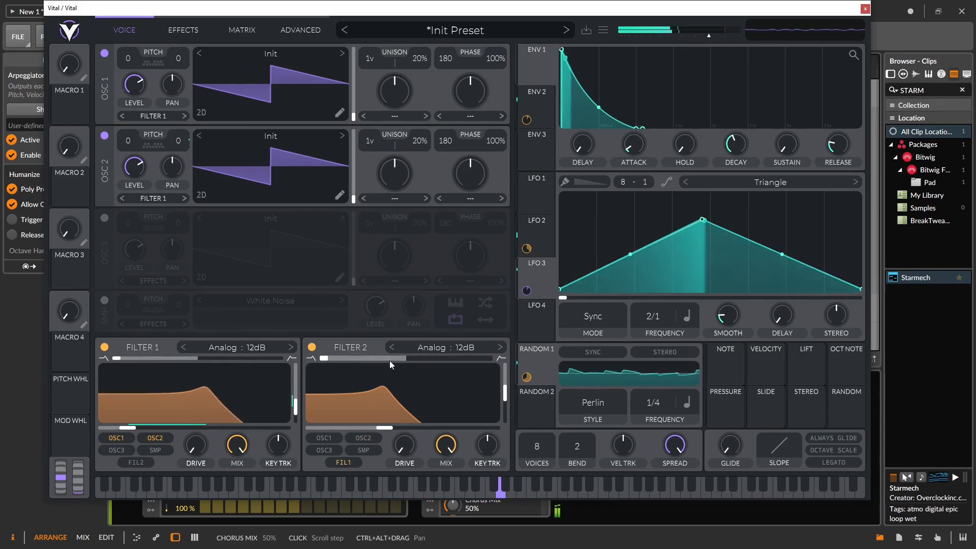
pyautogui.click(465, 348)
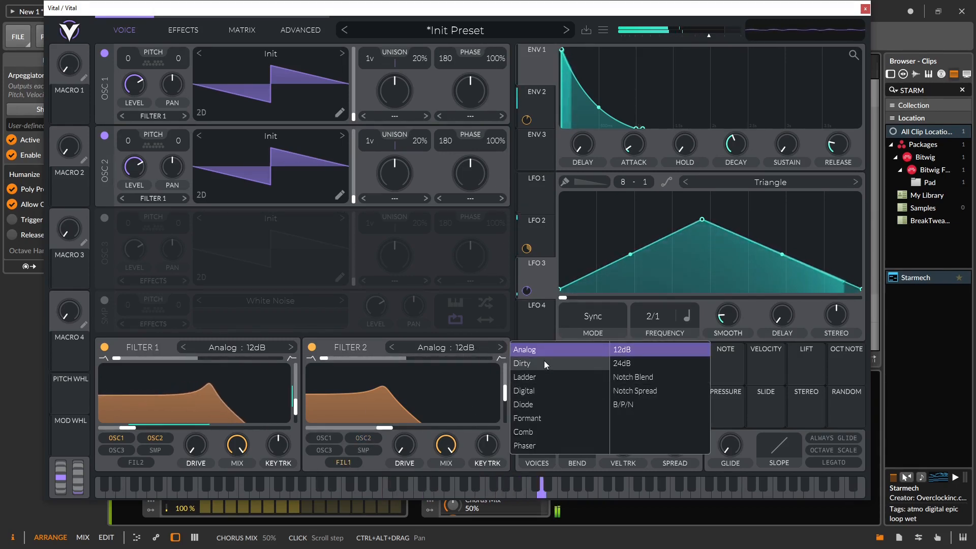
pyautogui.click(546, 392)
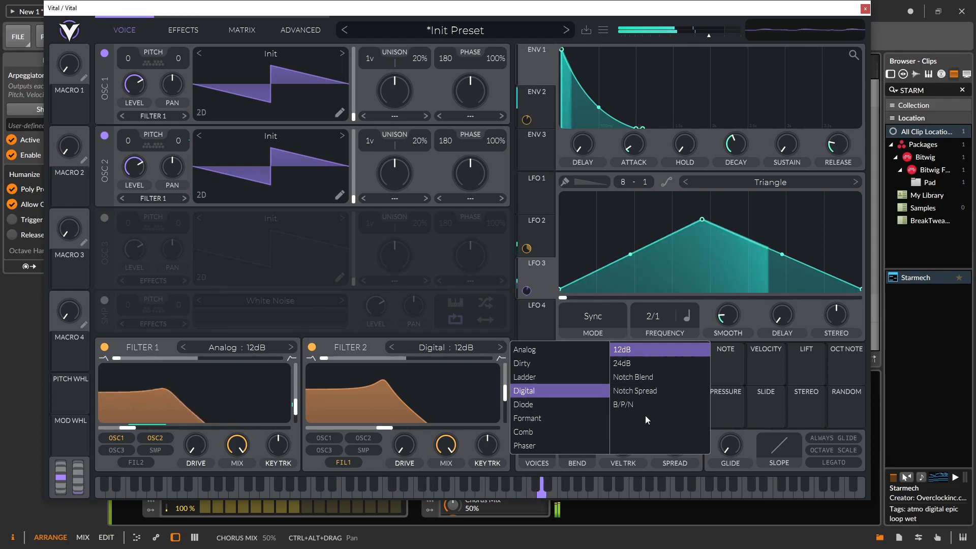
pyautogui.click(360, 371)
# Step: Max Filter 2's blend, raise its resonance, set cutoff near 167 Hz, and modulate cutoff with LFO 4
pyautogui.moveTo(329, 359); pyautogui.dragTo(487, 359)
pyautogui.moveTo(384, 427); pyautogui.dragTo(413, 430)
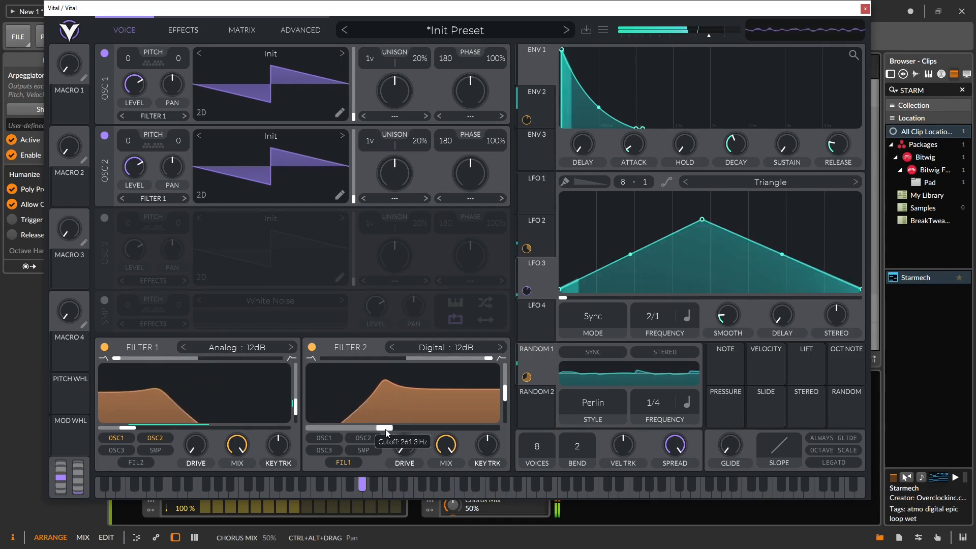
pyautogui.moveTo(505, 393); pyautogui.dragTo(508, 380)
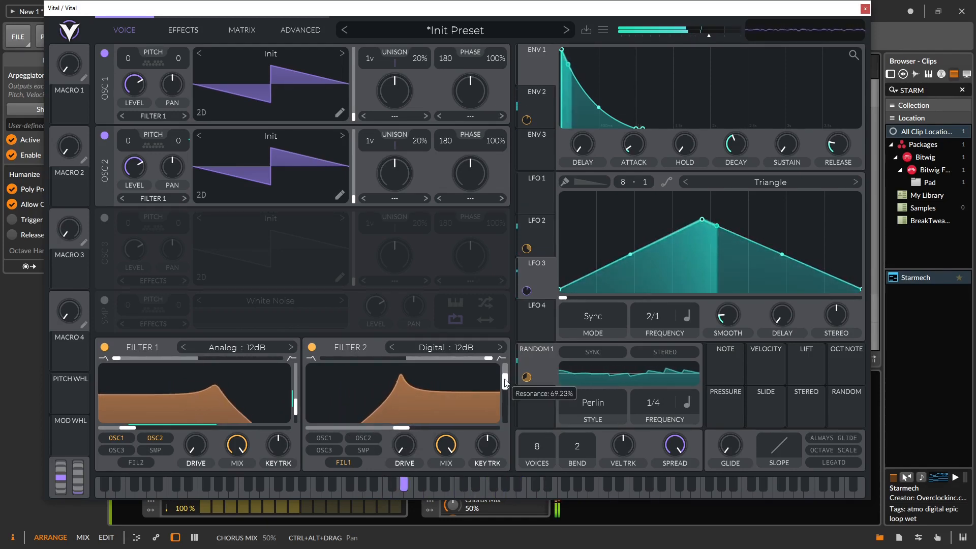
pyautogui.moveTo(376, 434)
pyautogui.mouseDown()
pyautogui.moveTo(377, 418)
pyautogui.moveTo(393, 432)
pyautogui.mouseUp()
pyautogui.moveTo(527, 333); pyautogui.dragTo(402, 414)
# Step: Set LFO 4 to Sync mode at a 2/1 rate
pyautogui.click(552, 291)
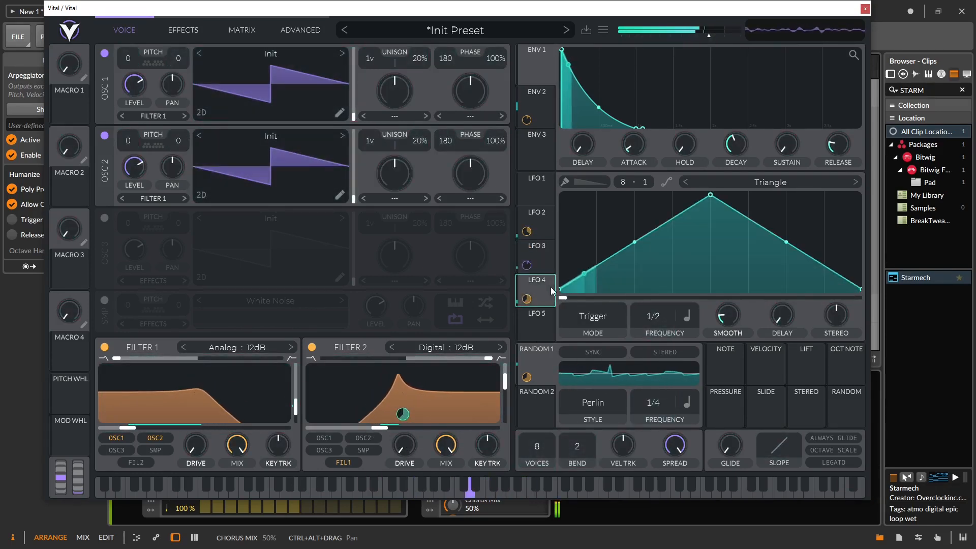
pyautogui.click(581, 322)
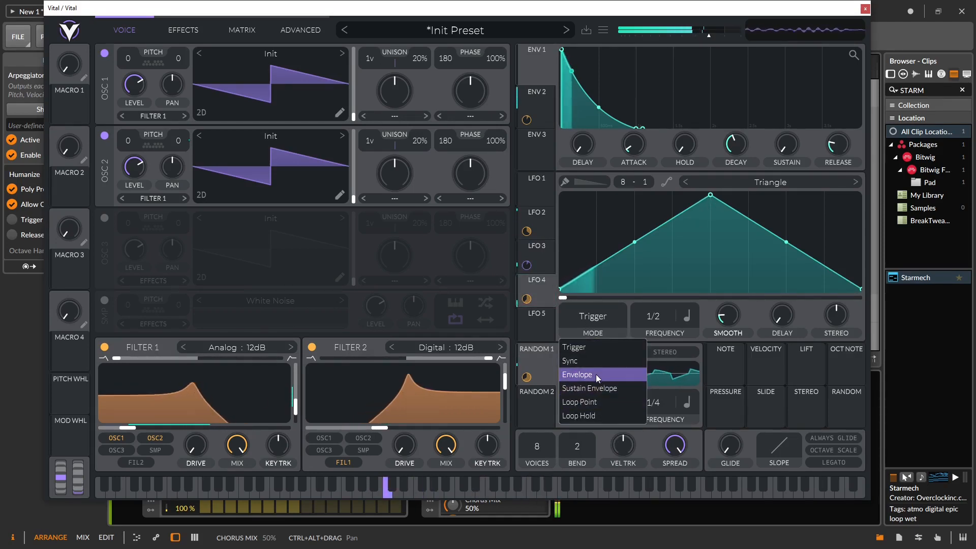
pyautogui.click(595, 361)
pyautogui.moveTo(654, 336); pyautogui.dragTo(659, 358)
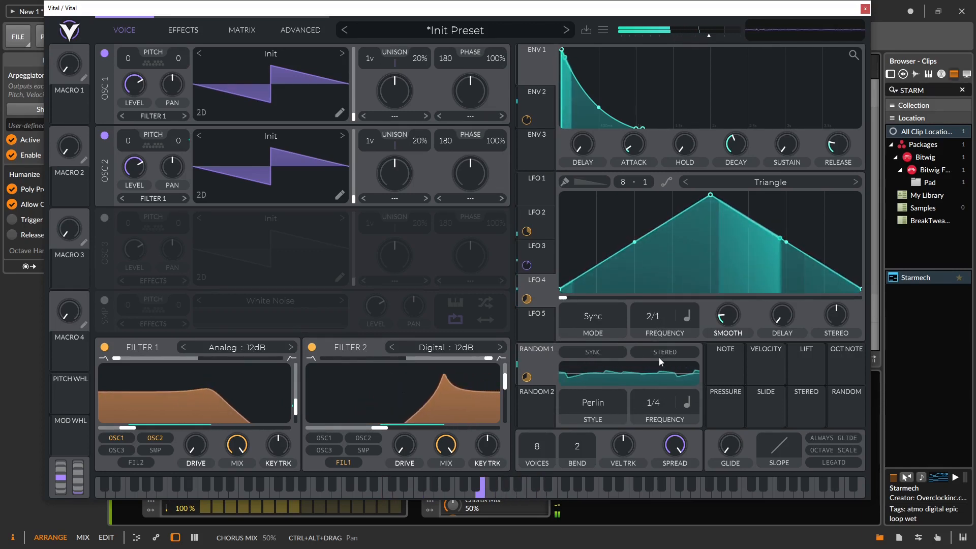
# Step: Drop Filter 2's cutoff to about 55 Hz, reduce LFO 4's depth, and show the Effects page
pyautogui.moveTo(375, 428); pyautogui.dragTo(346, 428)
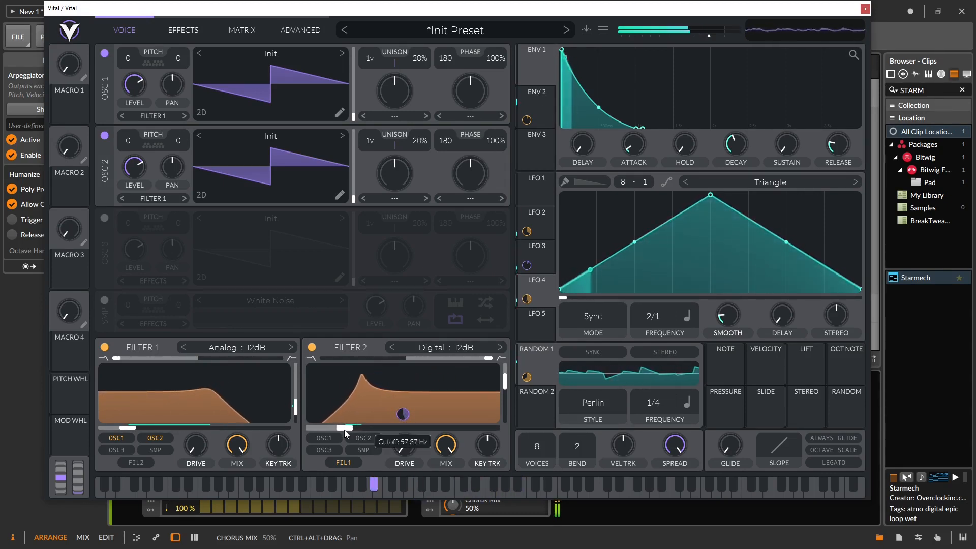
pyautogui.moveTo(403, 415)
pyautogui.moveTo(403, 415); pyautogui.dragTo(403, 417)
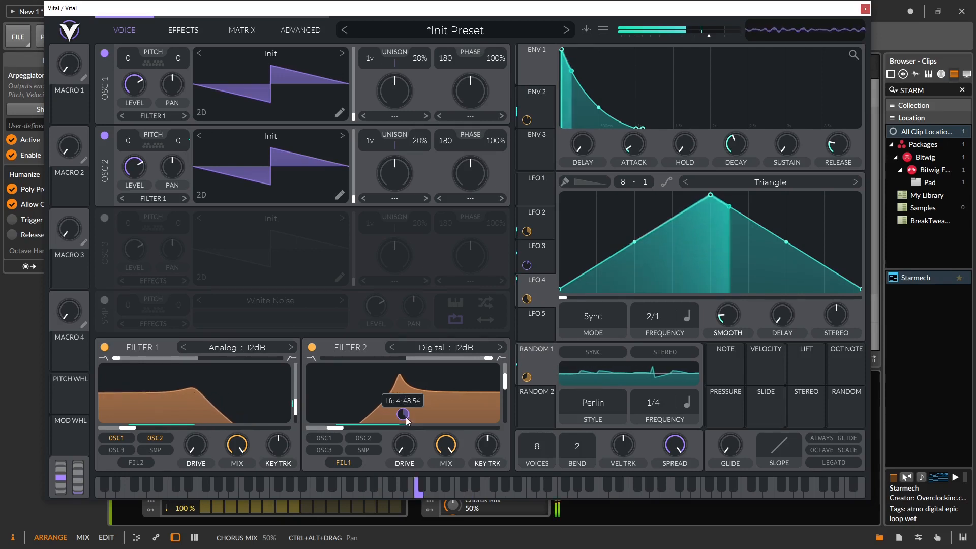
pyautogui.moveTo(341, 429); pyautogui.dragTo(347, 428)
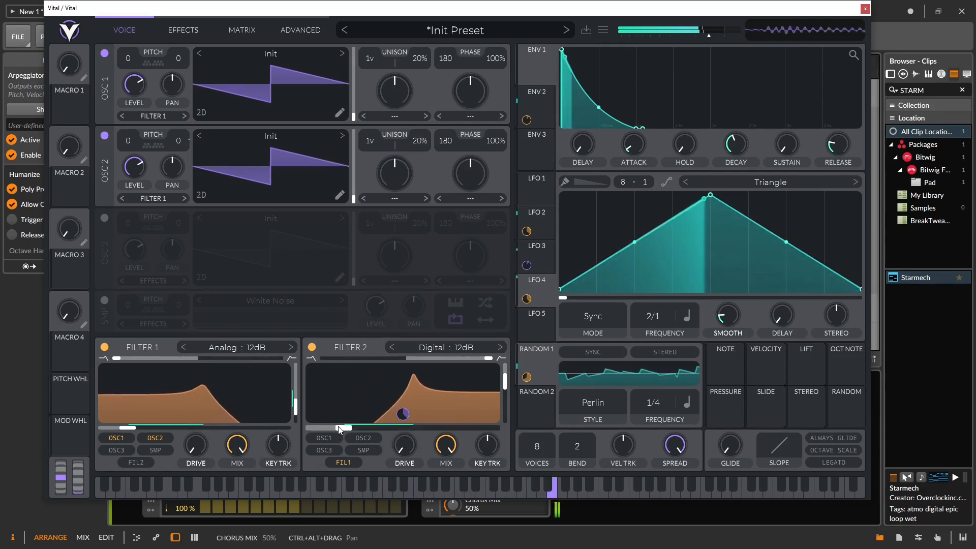
pyautogui.moveTo(410, 410)
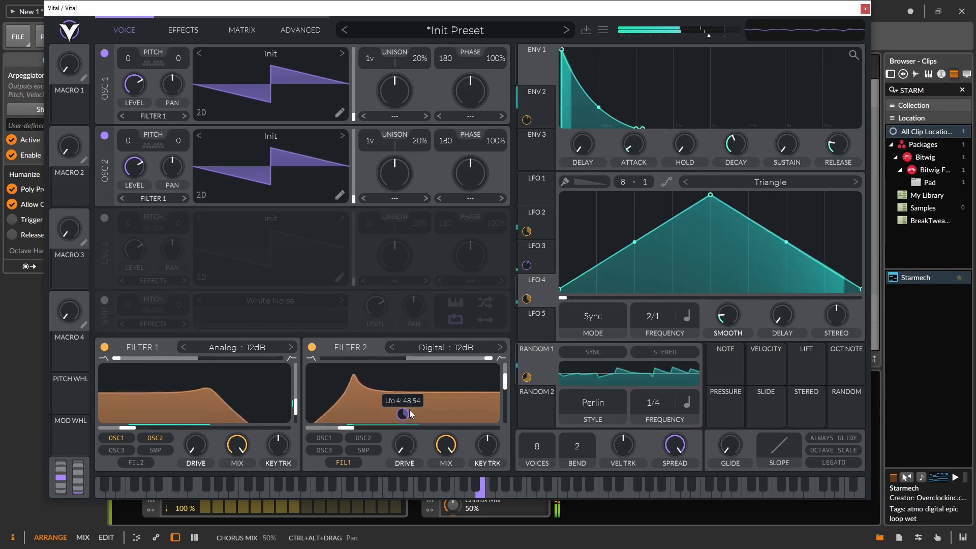
pyautogui.click(174, 26)
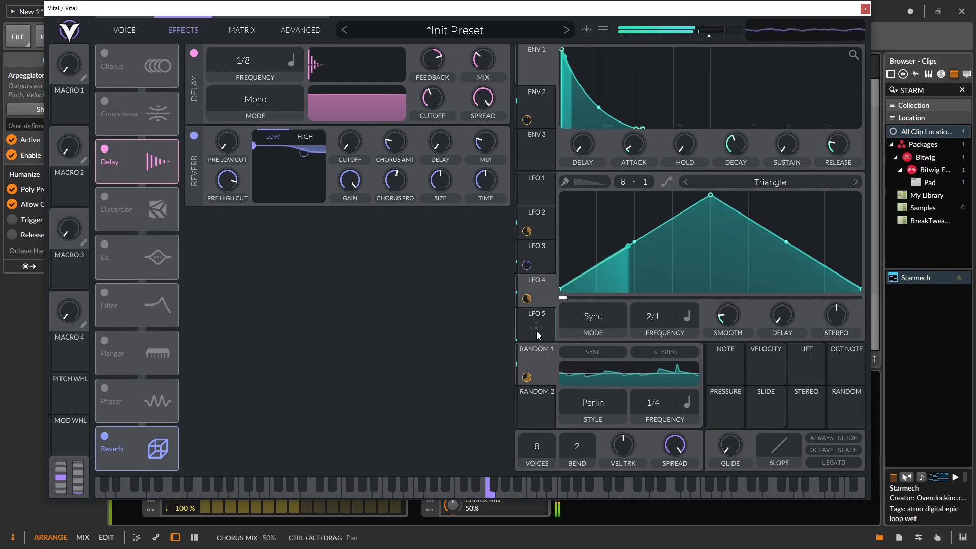
# Step: Route LFO 5 to the reverb and make it a synced Shuffle Gate shape at 8/1
pyautogui.moveTo(538, 331); pyautogui.dragTo(489, 153)
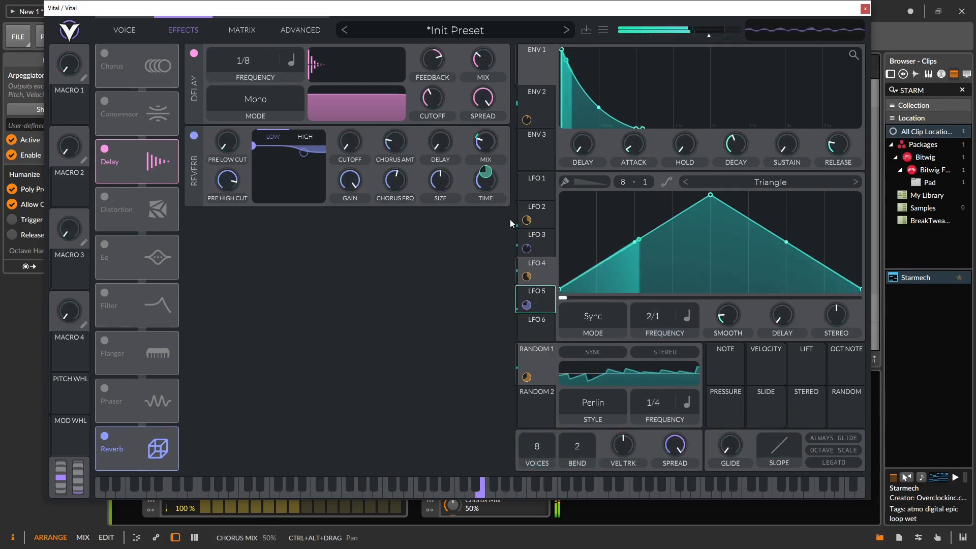
pyautogui.click(605, 320)
pyautogui.click(589, 363)
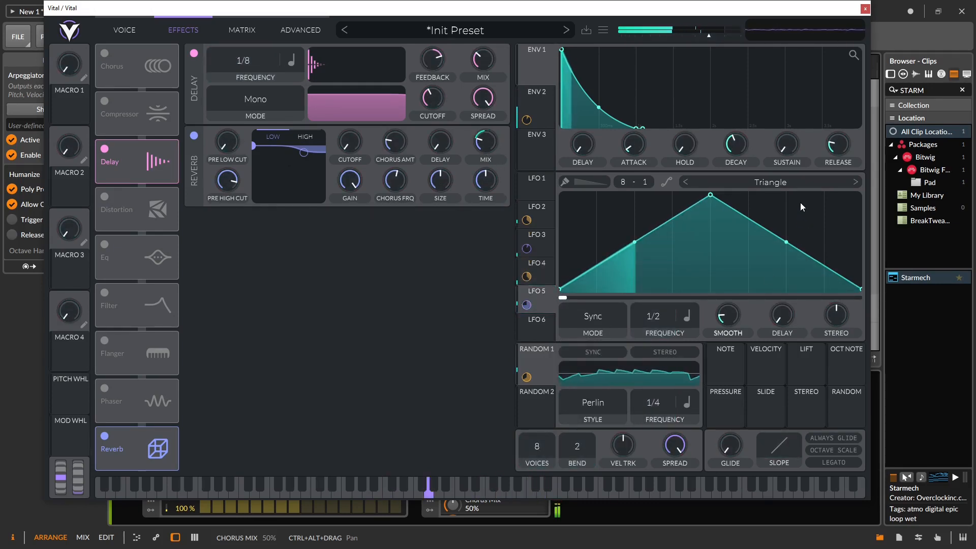
pyautogui.click(794, 184)
pyautogui.scroll(-1, 784, 132)
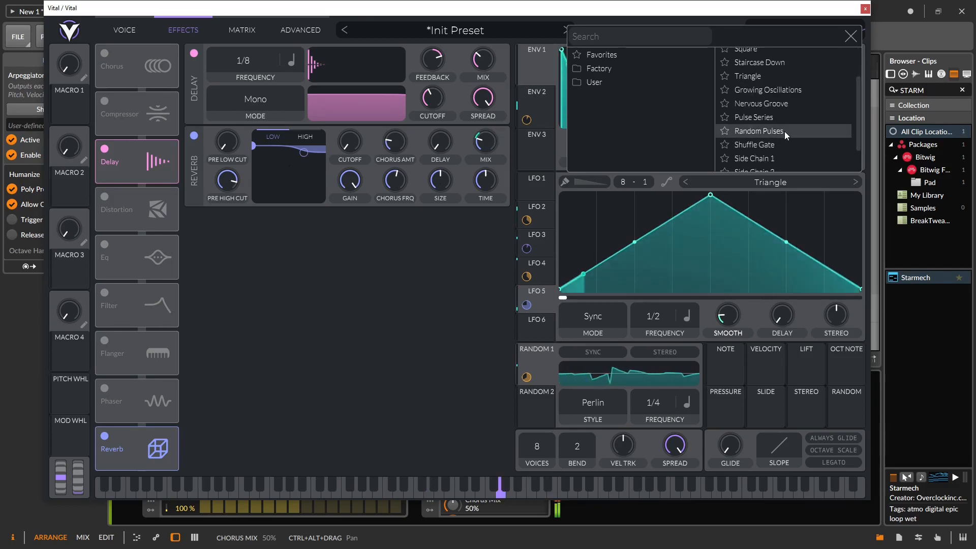
pyautogui.click(784, 131)
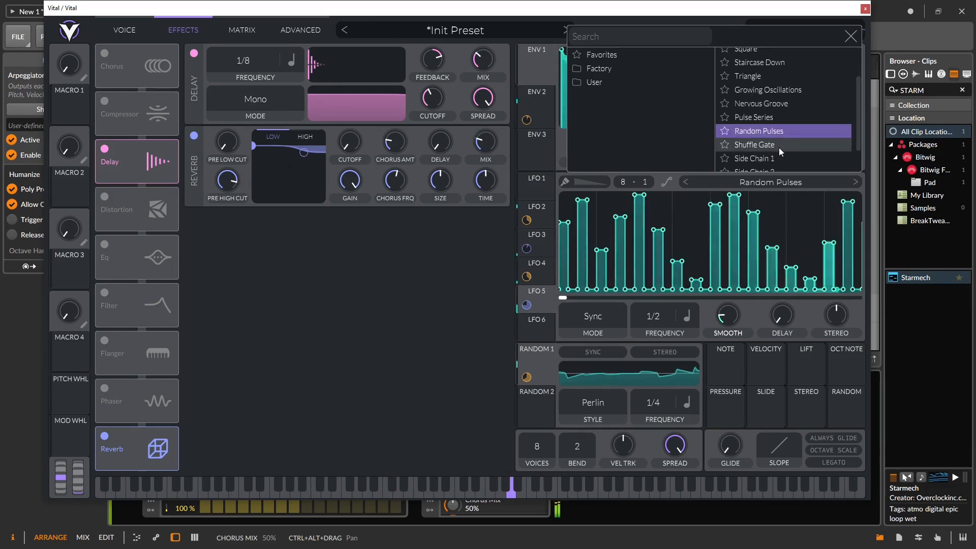
pyautogui.click(778, 146)
pyautogui.click(568, 319)
pyautogui.moveTo(669, 322); pyautogui.dragTo(655, 344)
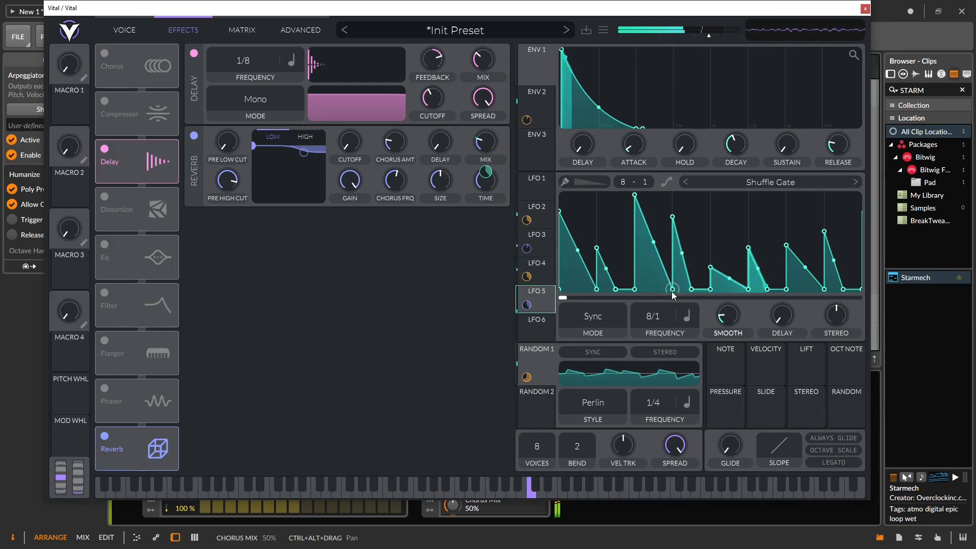
# Step: Also route LFO 5 to Filter 2's resonance and the Delay's spread
pyautogui.click(124, 30)
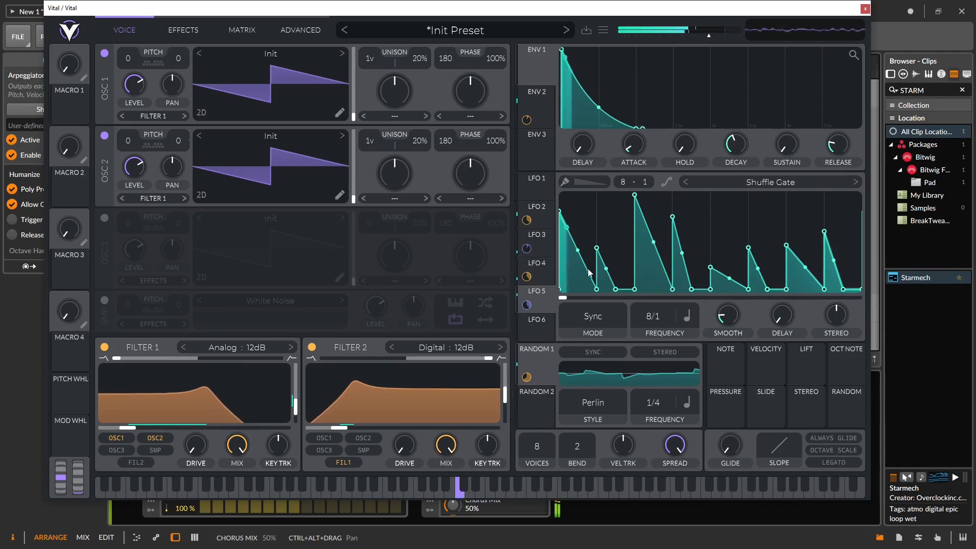
pyautogui.moveTo(543, 291); pyautogui.dragTo(491, 397)
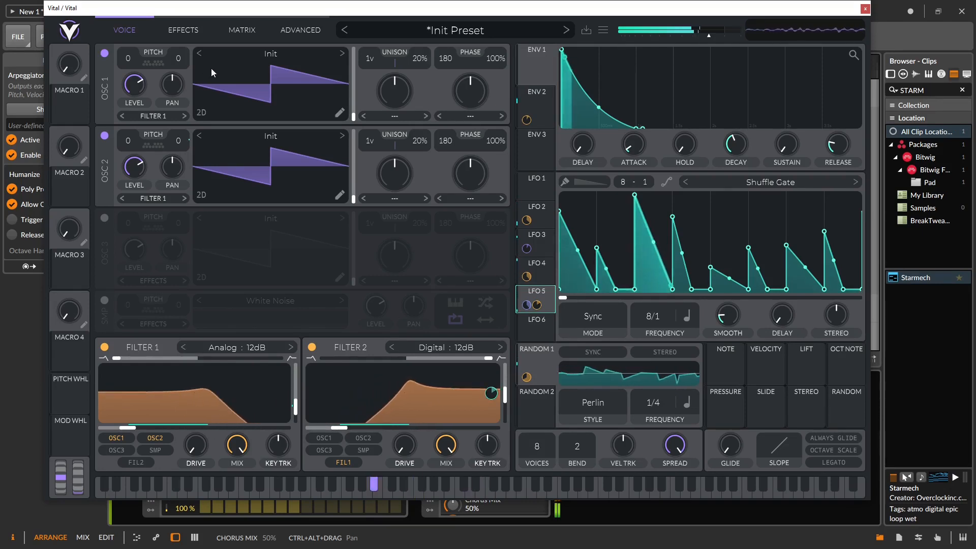
pyautogui.click(182, 30)
pyautogui.moveTo(542, 302); pyautogui.dragTo(491, 93)
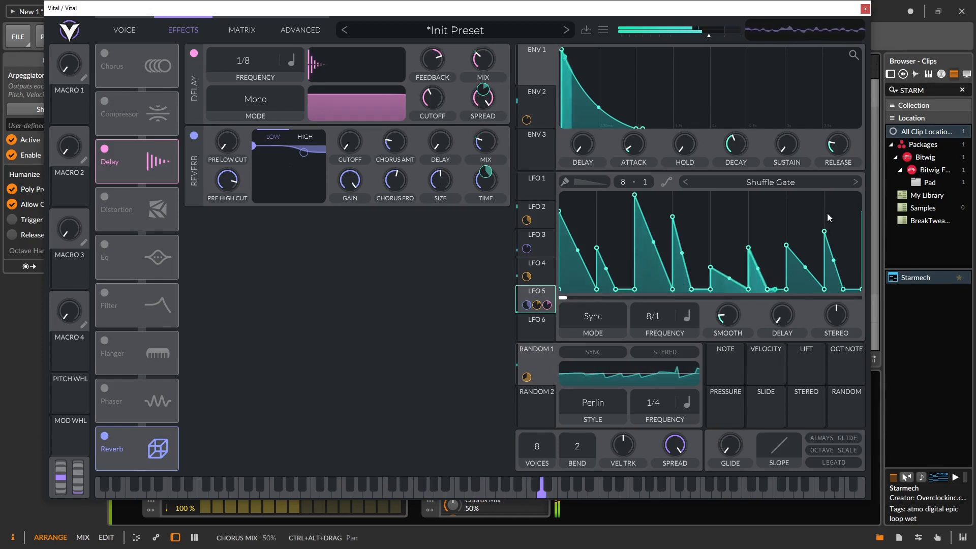
pyautogui.click(124, 29)
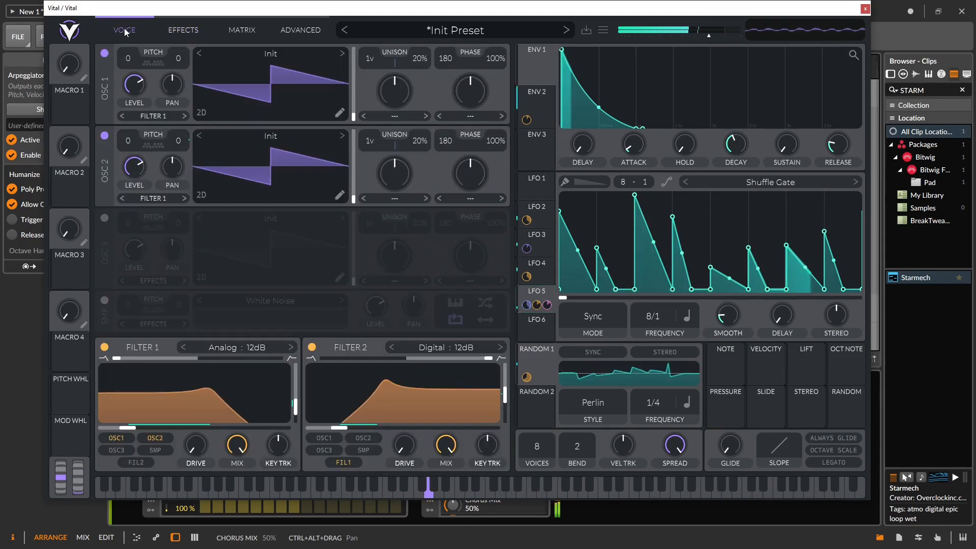
pyautogui.click(185, 30)
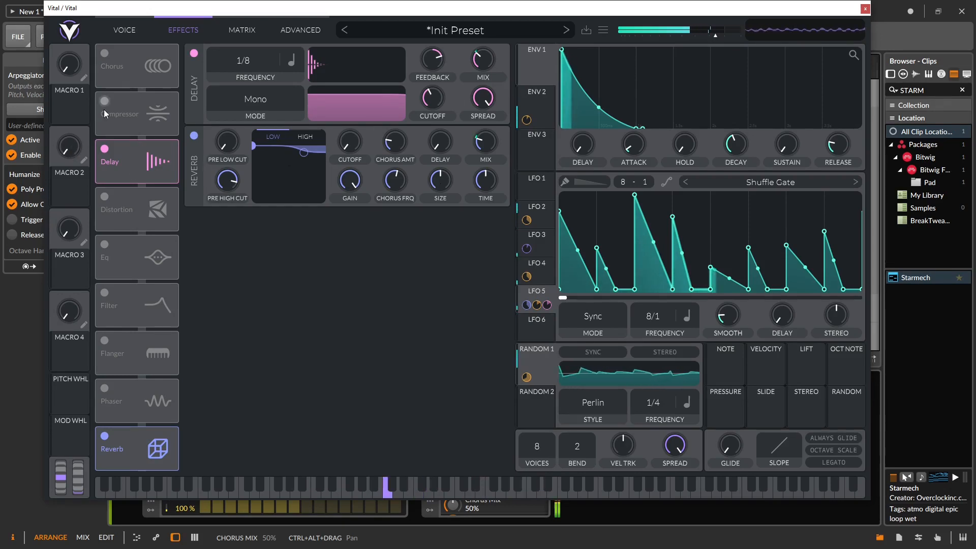
pyautogui.click(122, 31)
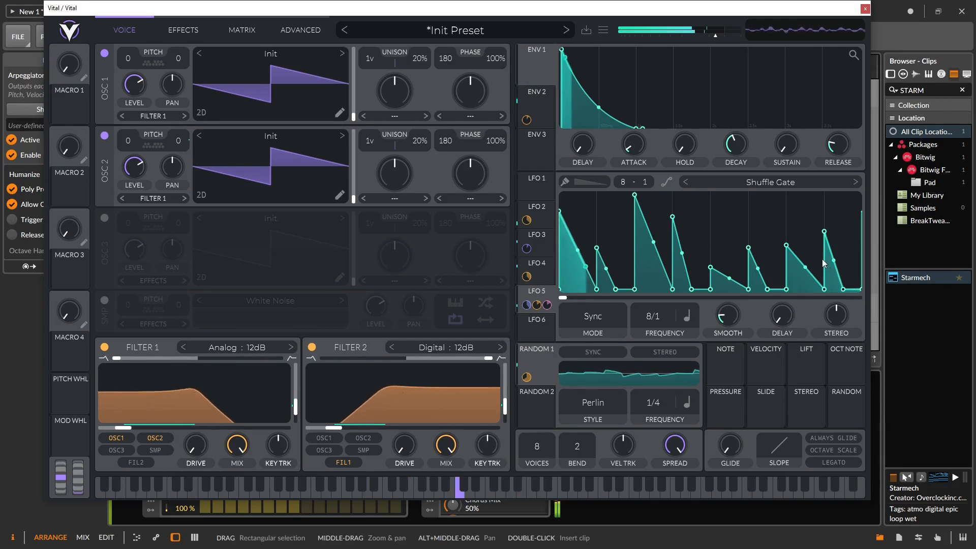
# Step: Lengthen ENV 1's decay to about 3 seconds and cut OSC 1's unison detune to 3%
pyautogui.moveTo(732, 148); pyautogui.dragTo(732, 135)
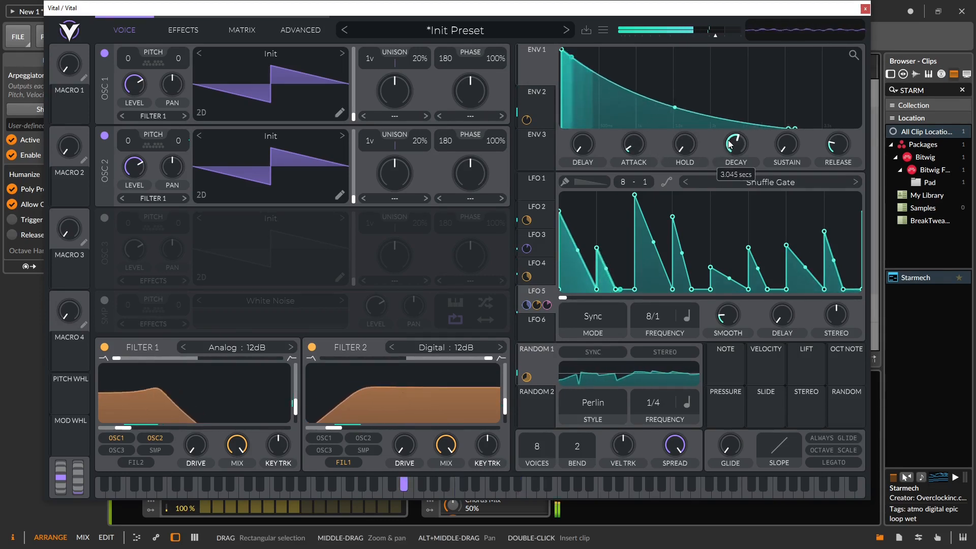
pyautogui.click(539, 101)
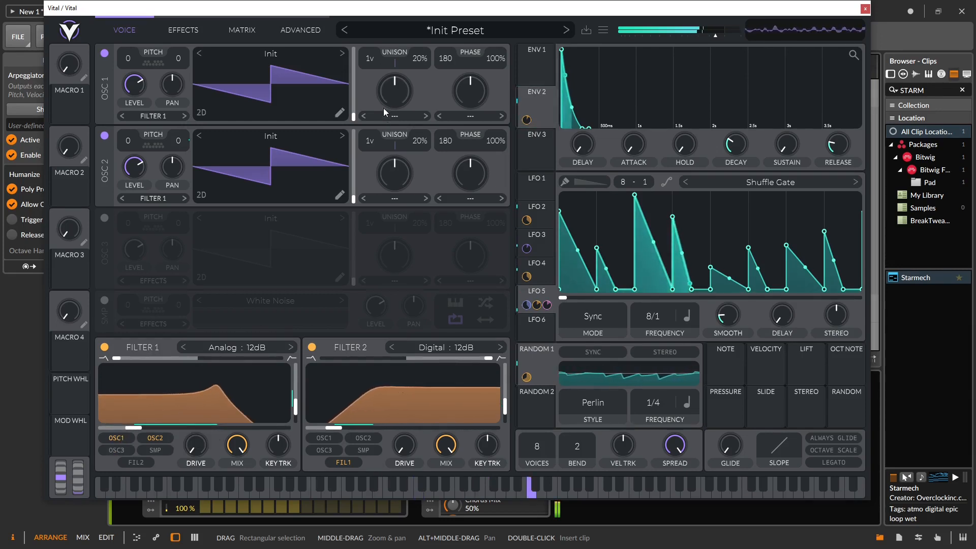
pyautogui.moveTo(420, 58); pyautogui.dragTo(427, 90)
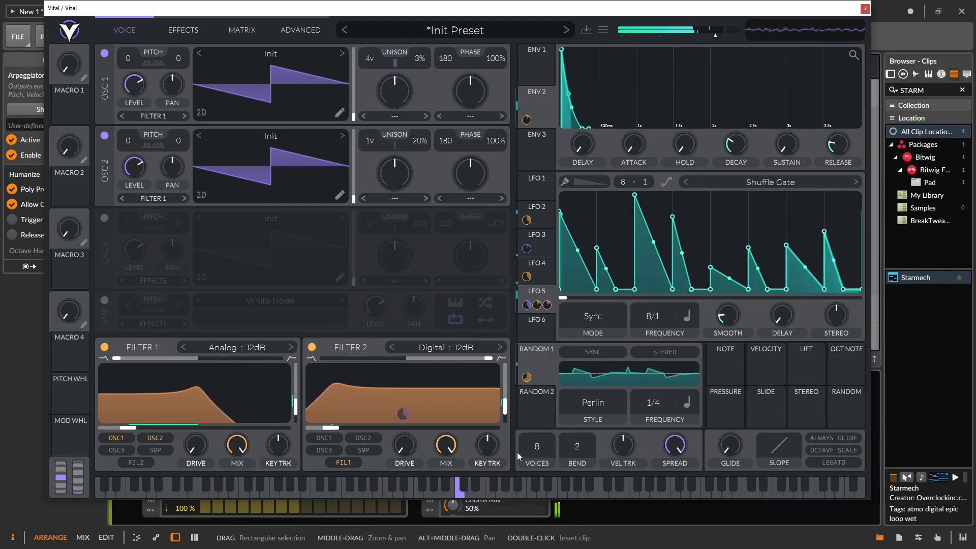
pyautogui.click(192, 34)
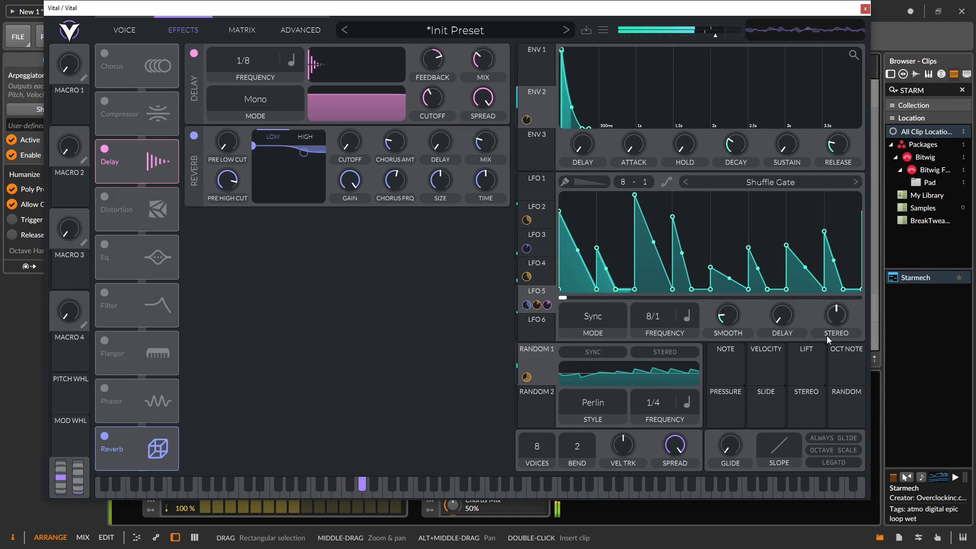
pyautogui.click(124, 29)
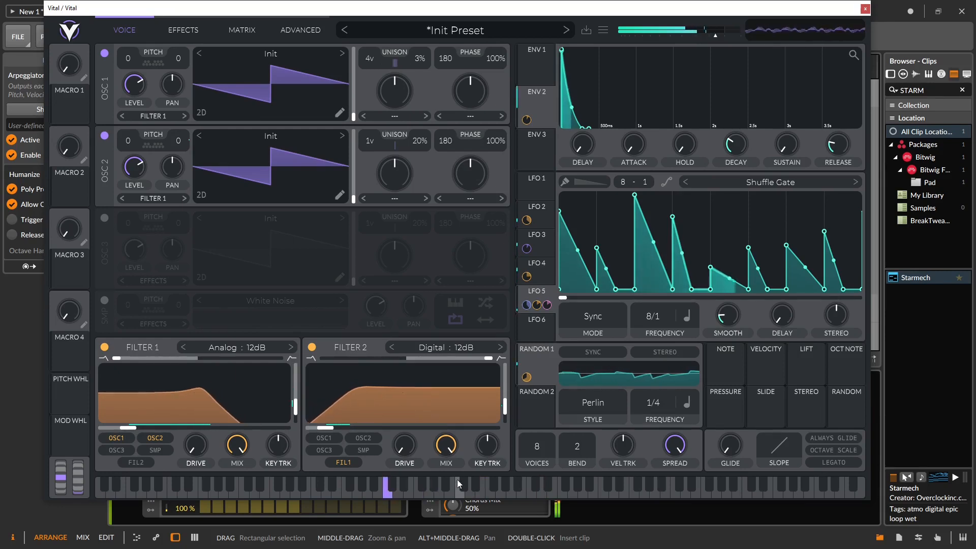
# Step: Raise Filter 2's resonance to 70% and adjust Filter 1's cutoff
pyautogui.moveTo(505, 405); pyautogui.dragTo(507, 391)
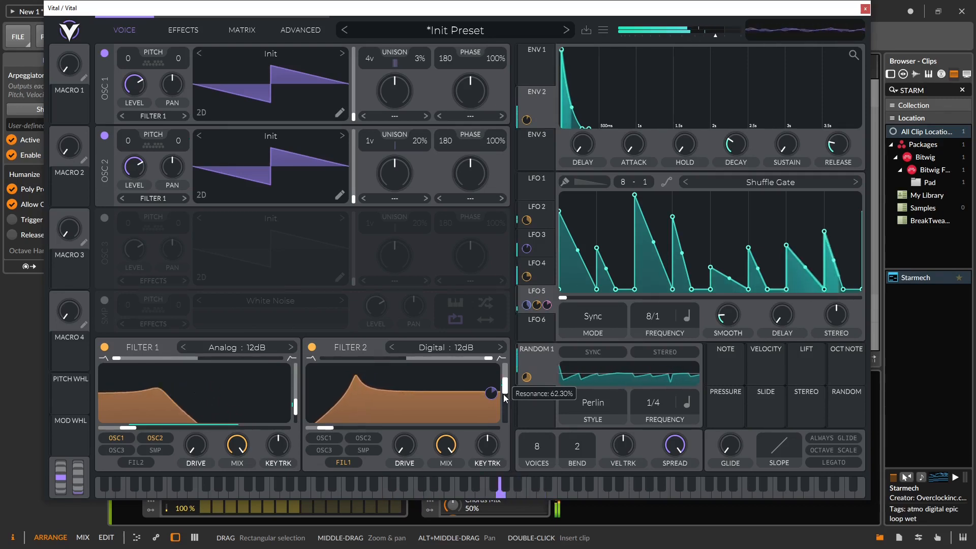
pyautogui.moveTo(506, 396); pyautogui.dragTo(507, 383)
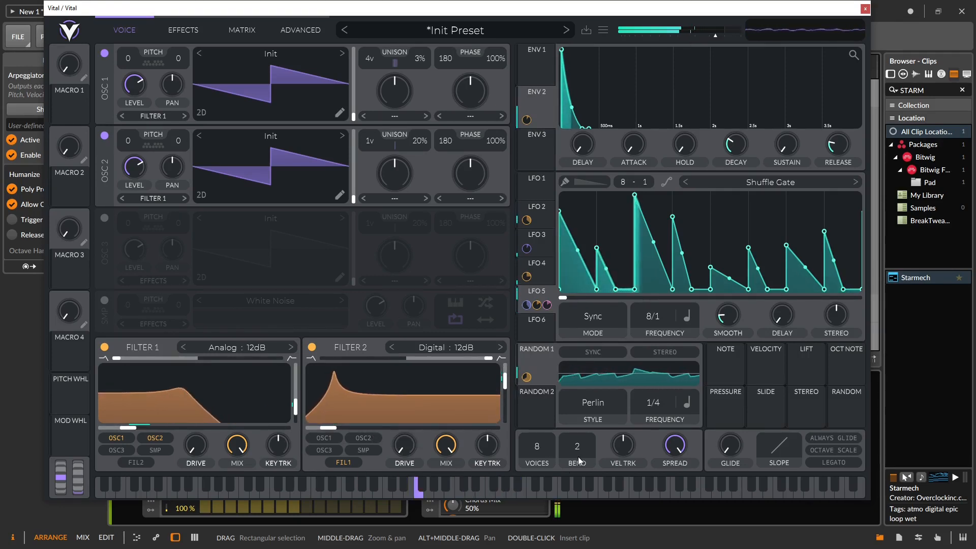
pyautogui.moveTo(505, 381); pyautogui.dragTo(505, 378)
pyautogui.moveTo(129, 427); pyautogui.dragTo(178, 427)
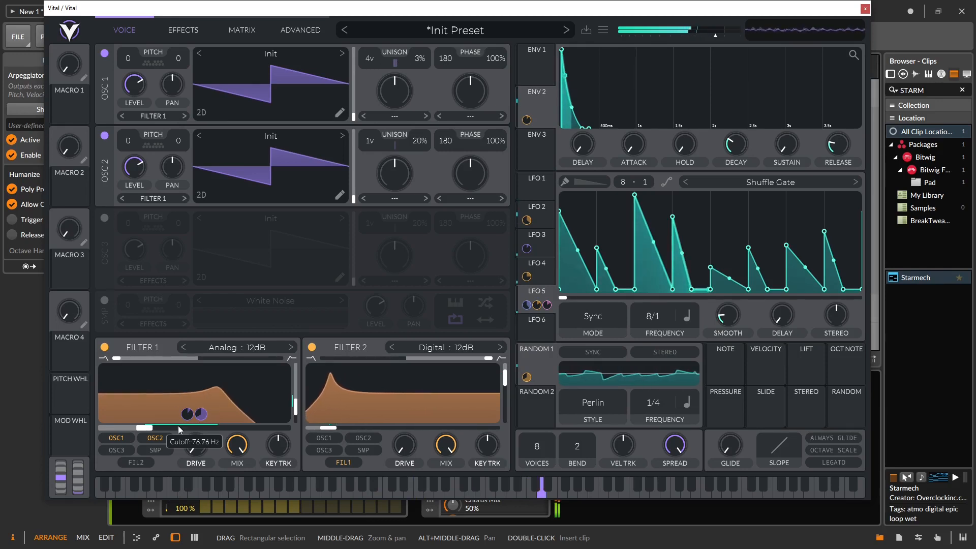
# Step: Change the Bitwig Arpeggiator rate from 1/16 to 1/8
pyautogui.moveTo(298, 7); pyautogui.dragTo(648, 7)
pyautogui.moveTo(290, 390); pyautogui.dragTo(290, 382)
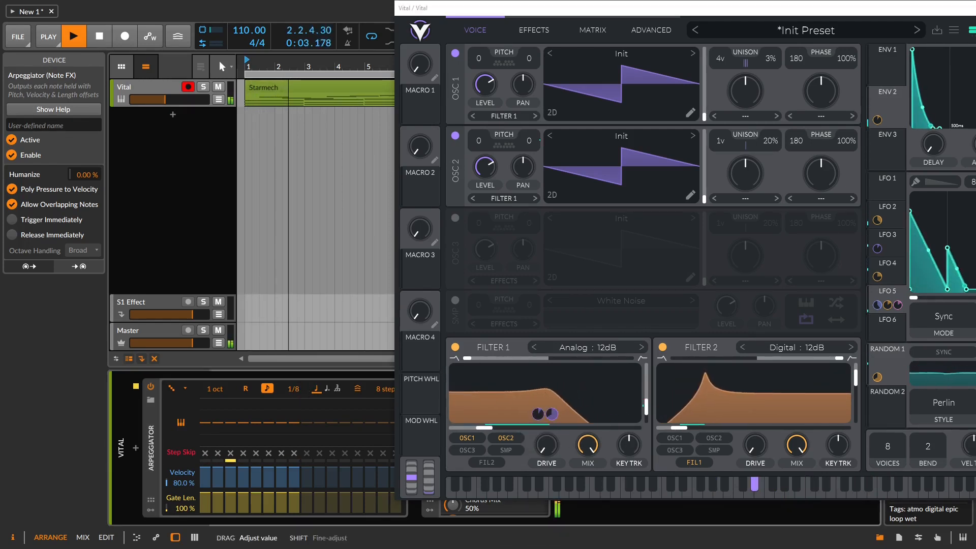
pyautogui.moveTo(831, 5); pyautogui.dragTo(557, 2)
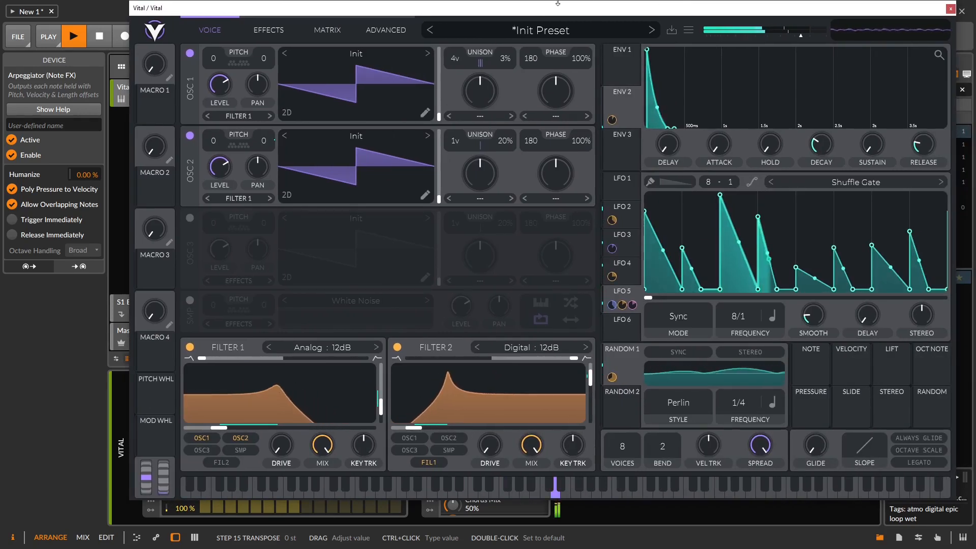